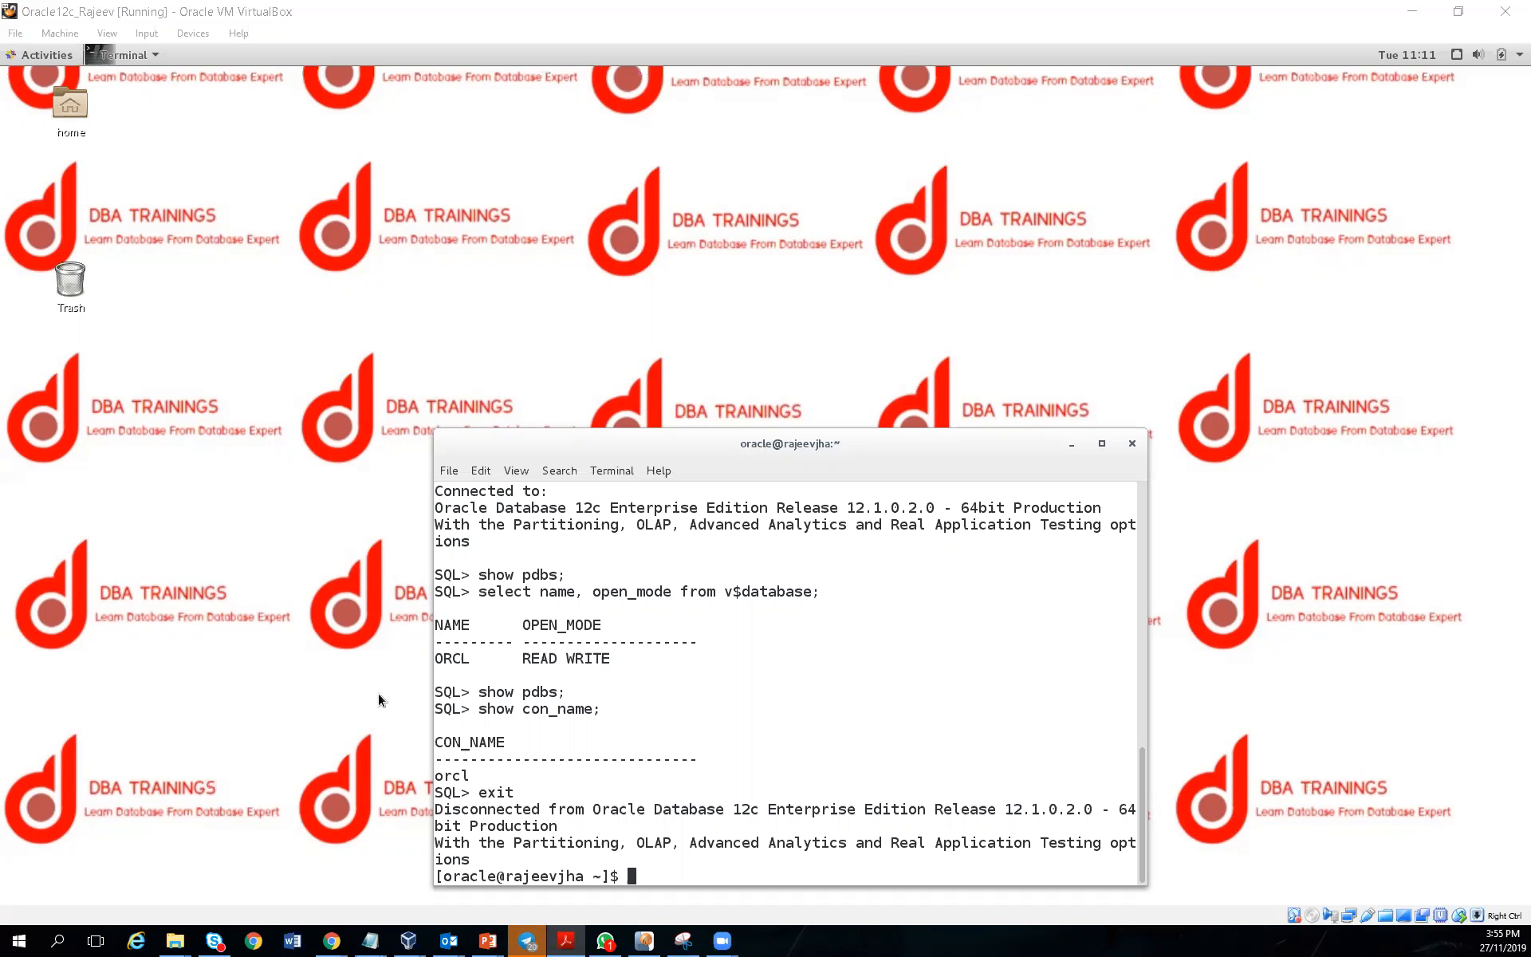
# Go to Bare Metal, VM, and Exadata DB Systems, starting then cancelling a Create DB System form
pyautogui.click(644, 941)
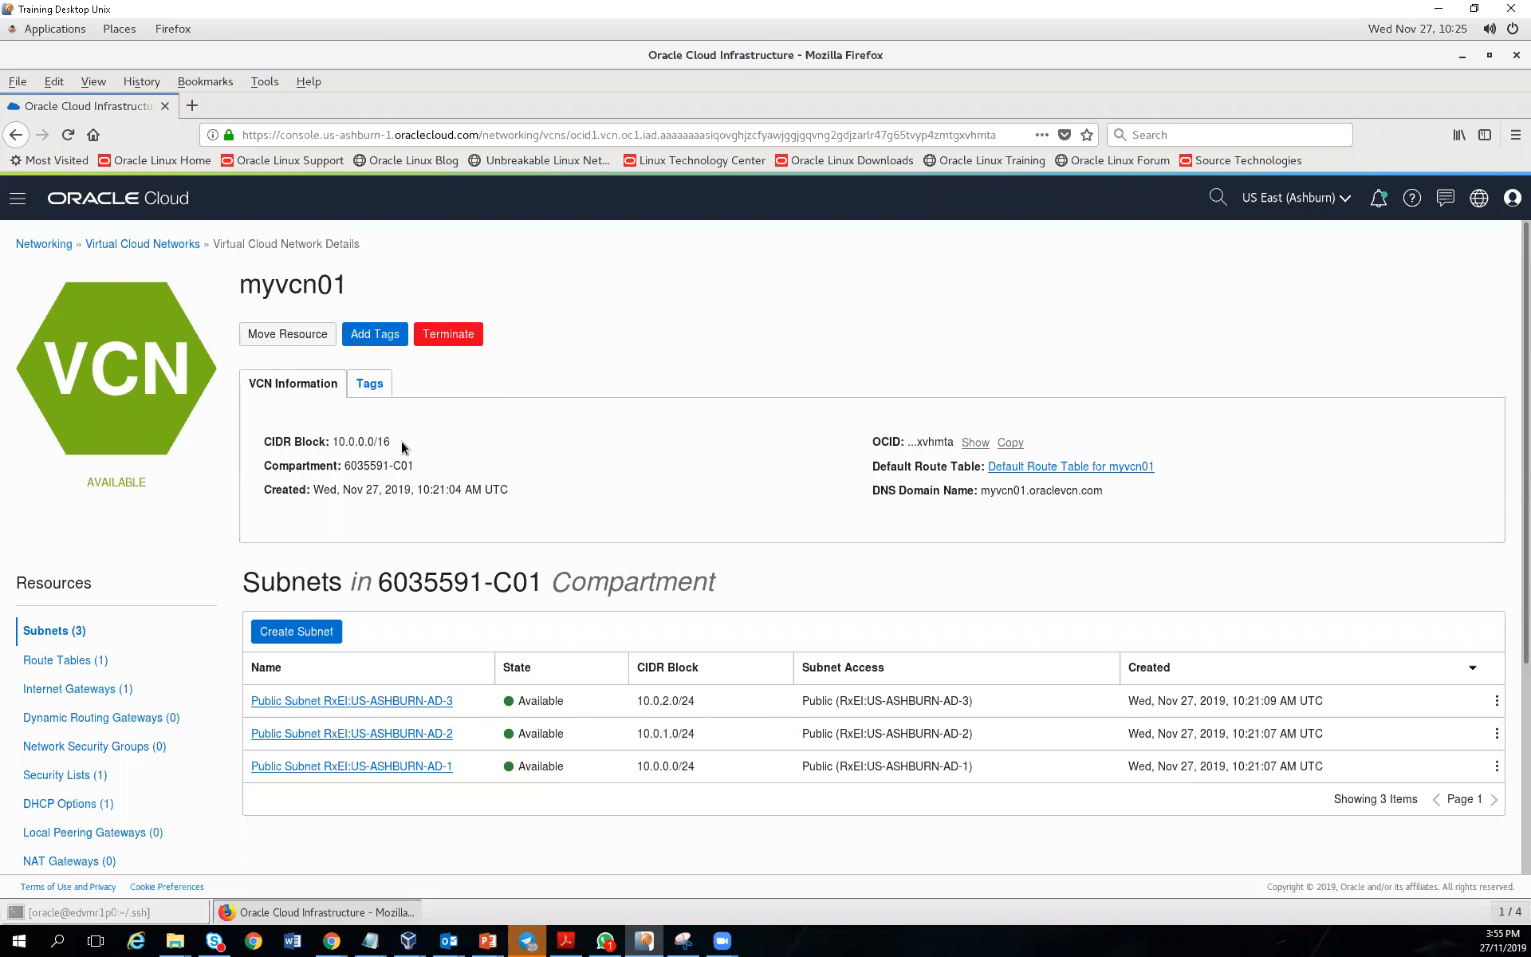
pyautogui.click(17, 202)
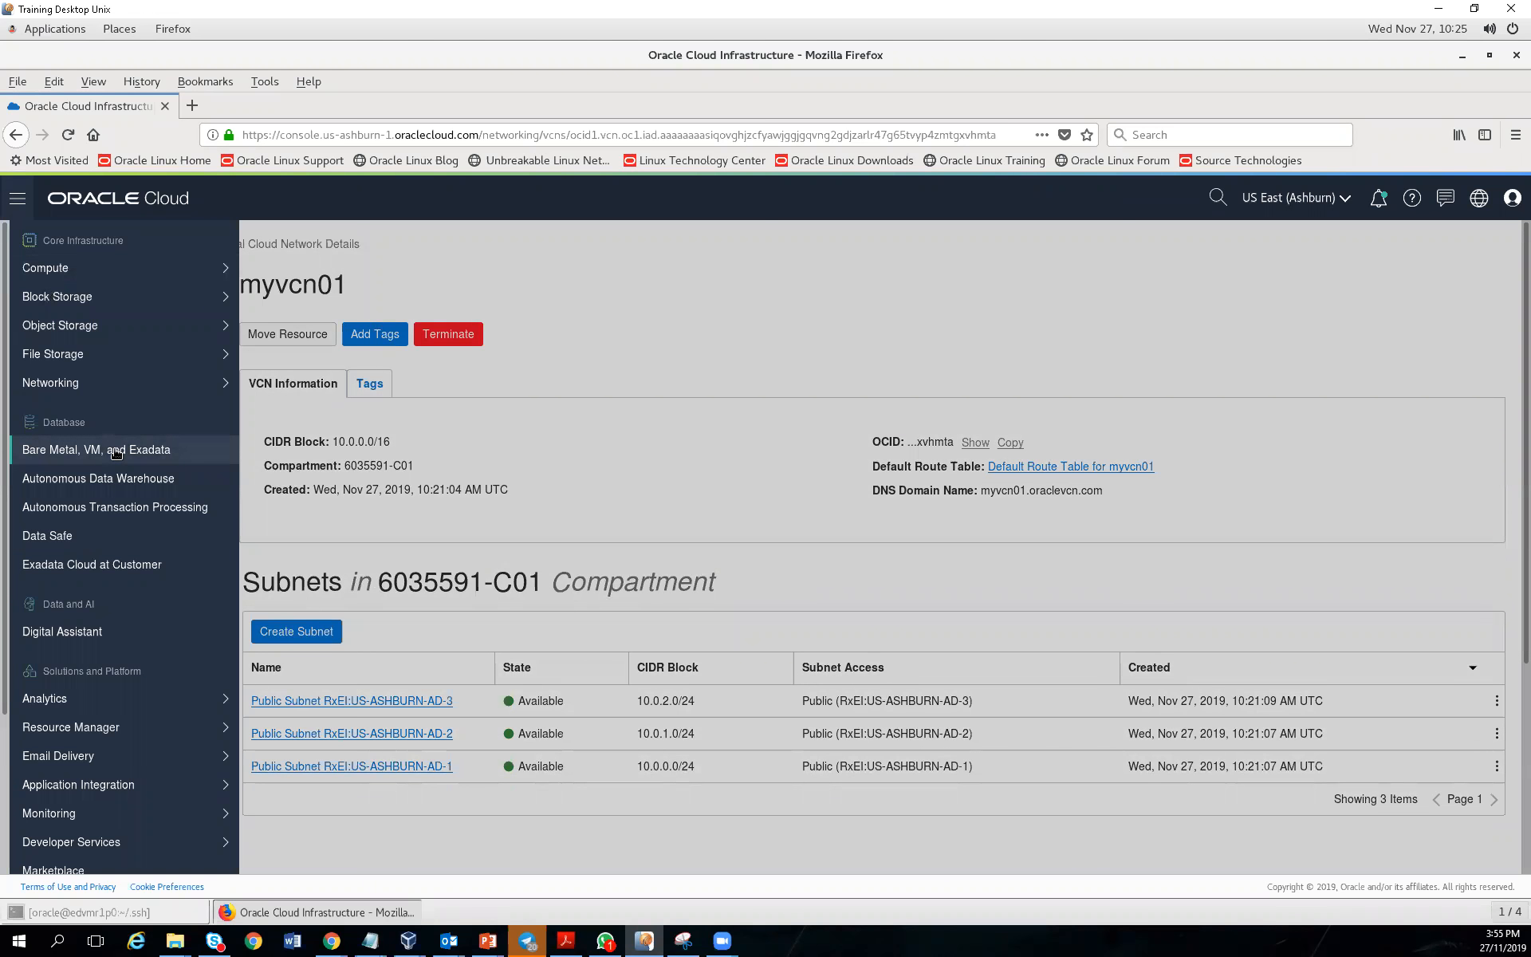
pyautogui.click(116, 450)
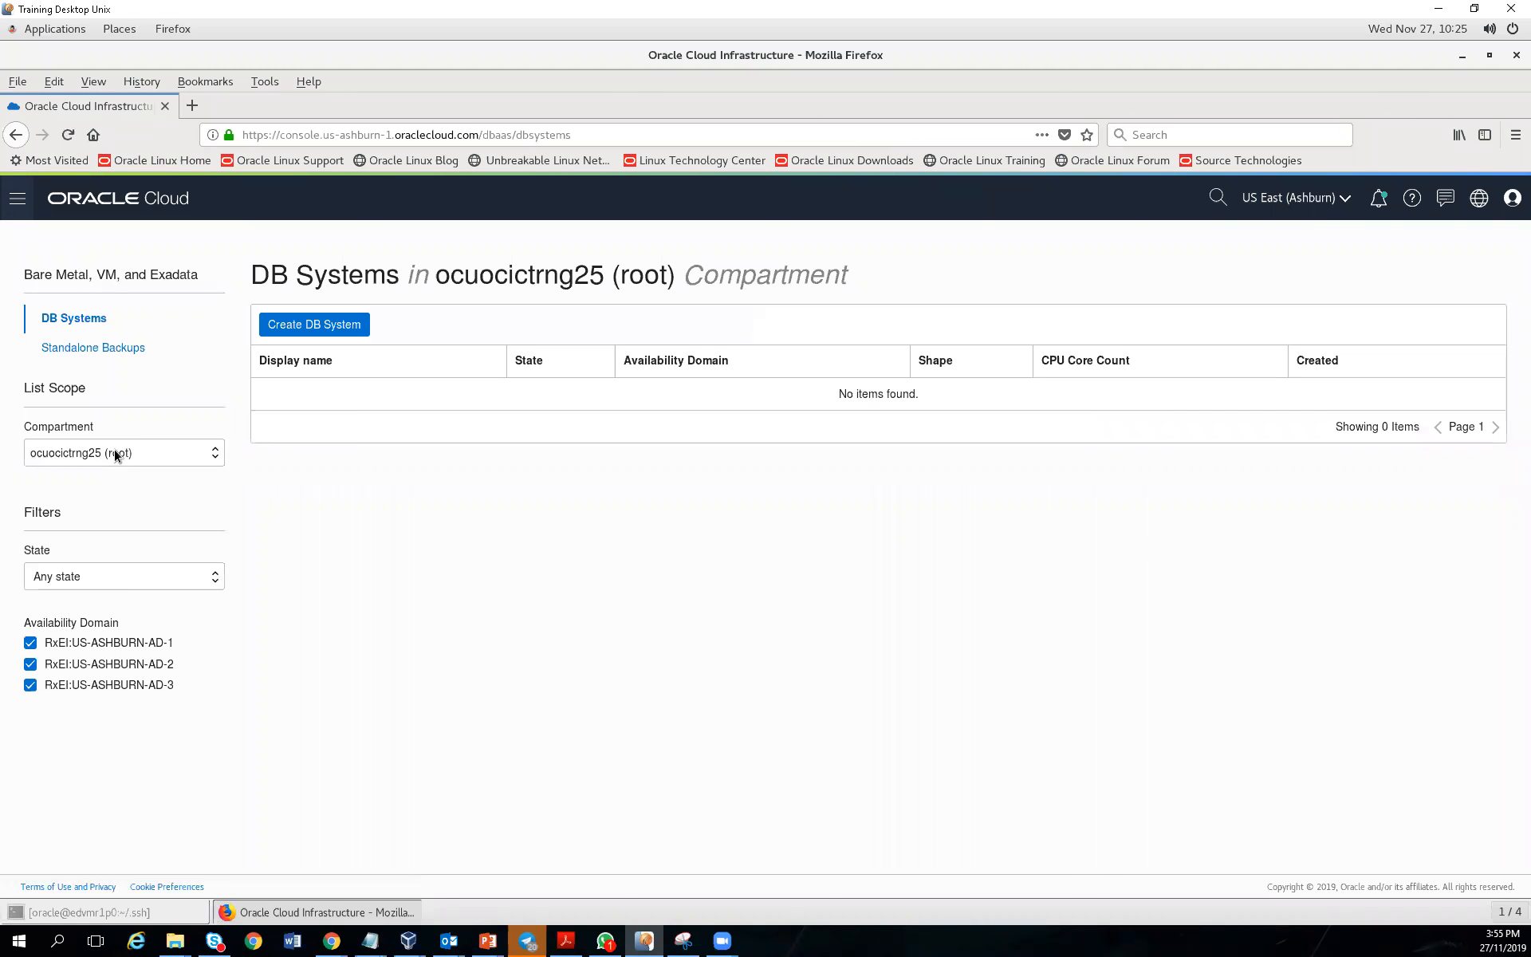
pyautogui.click(316, 330)
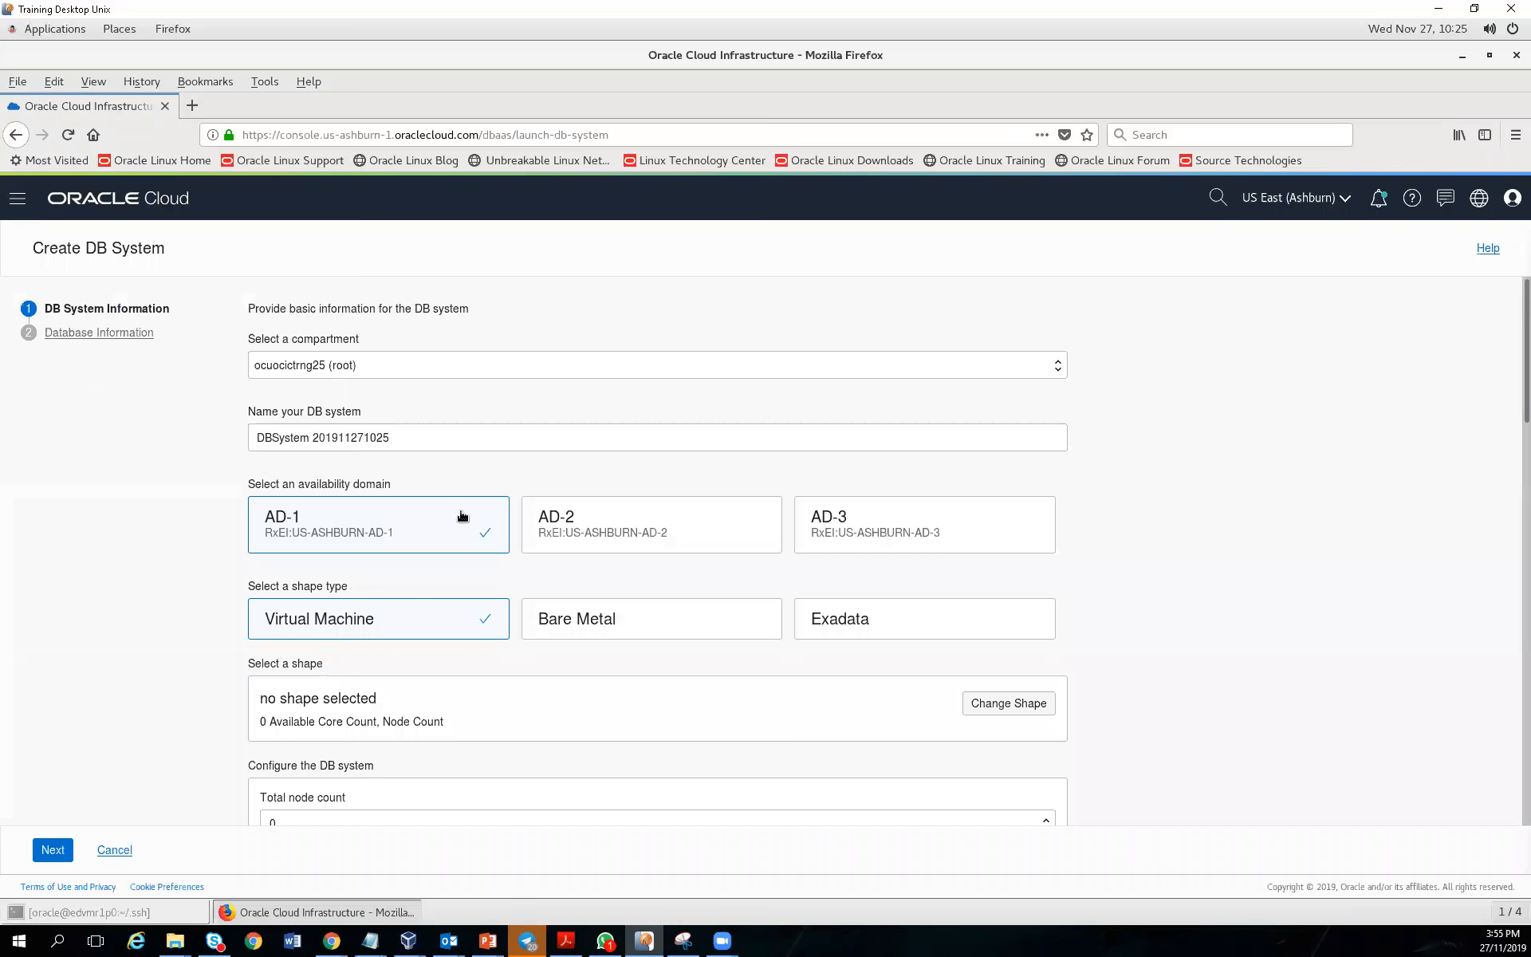
pyautogui.click(125, 855)
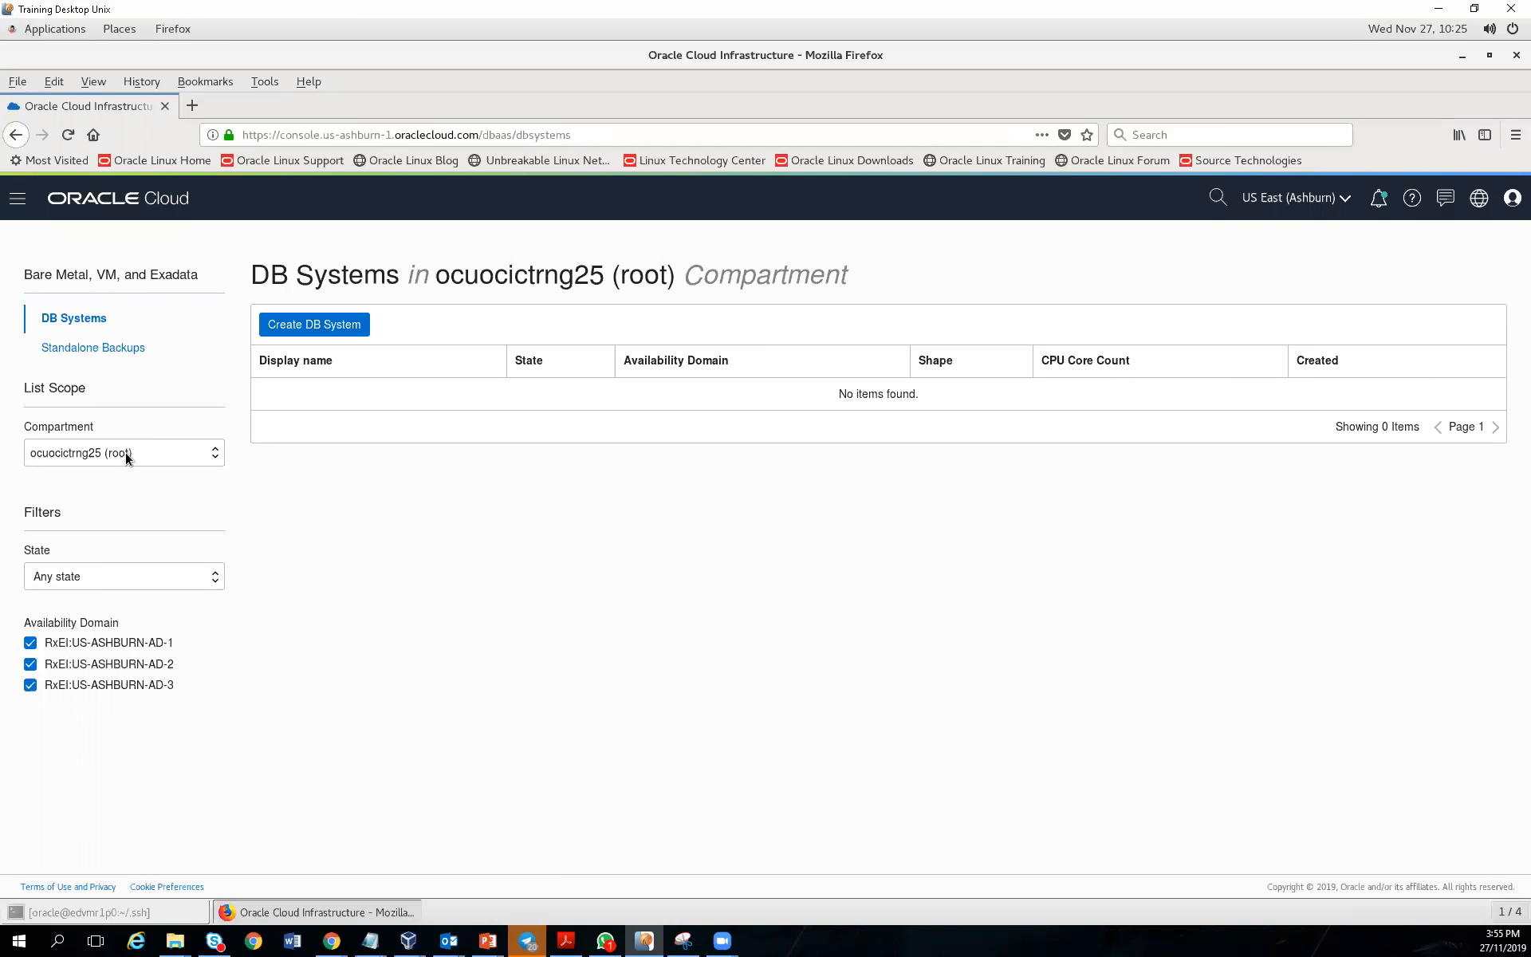
# Switch the list scope to compartment 6039593-C01 and start creating a DB system there
pyautogui.click(126, 452)
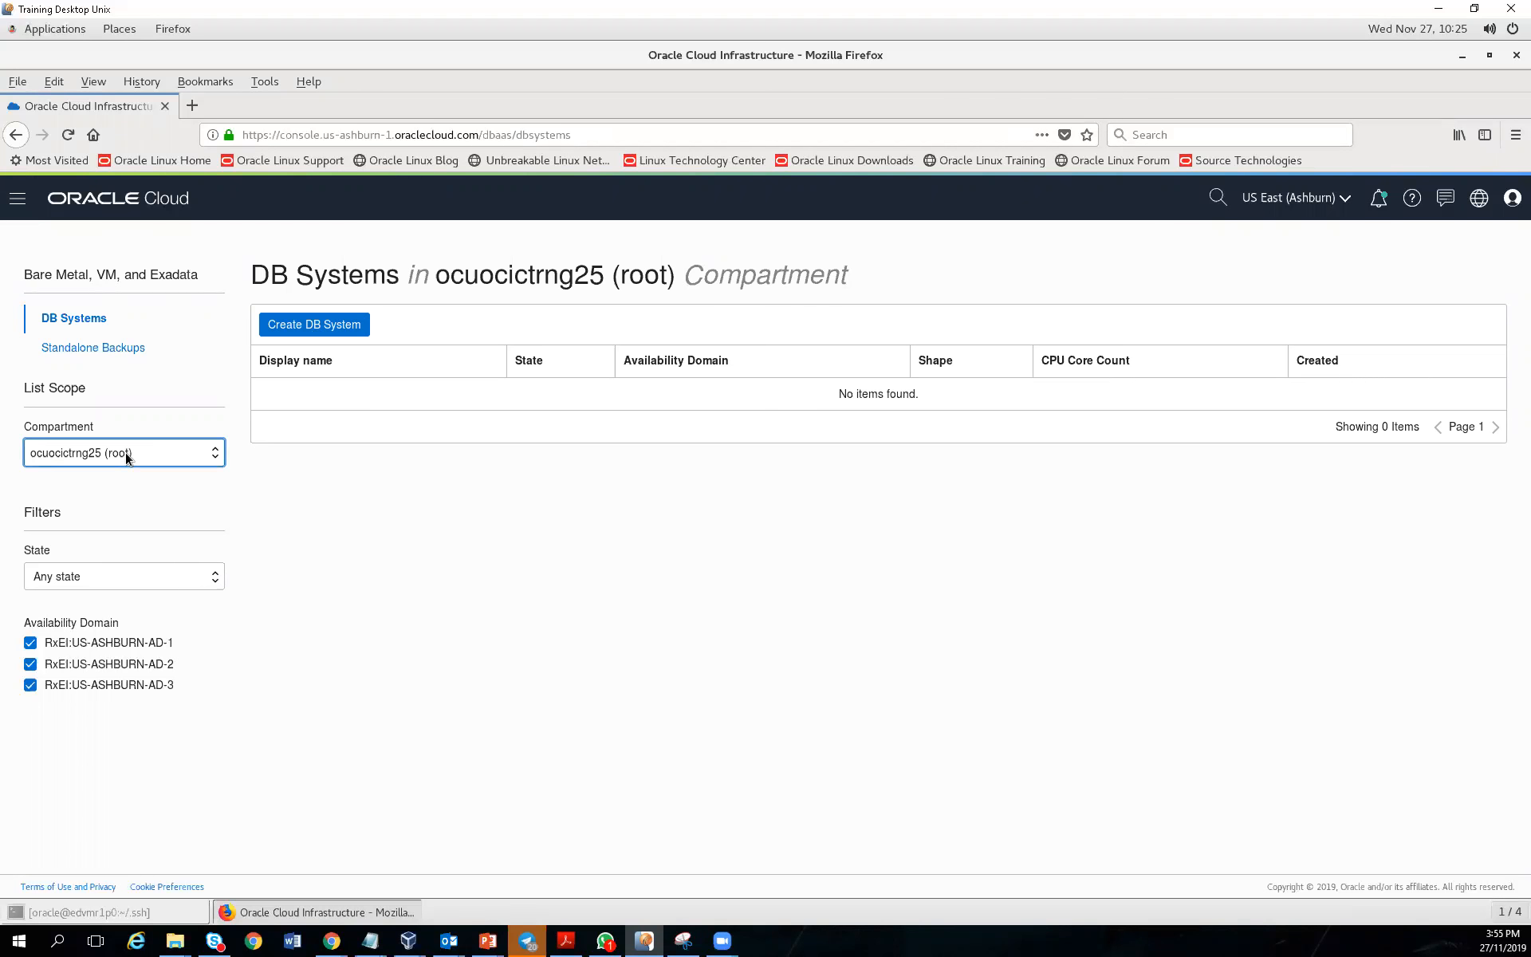
pyautogui.click(187, 461)
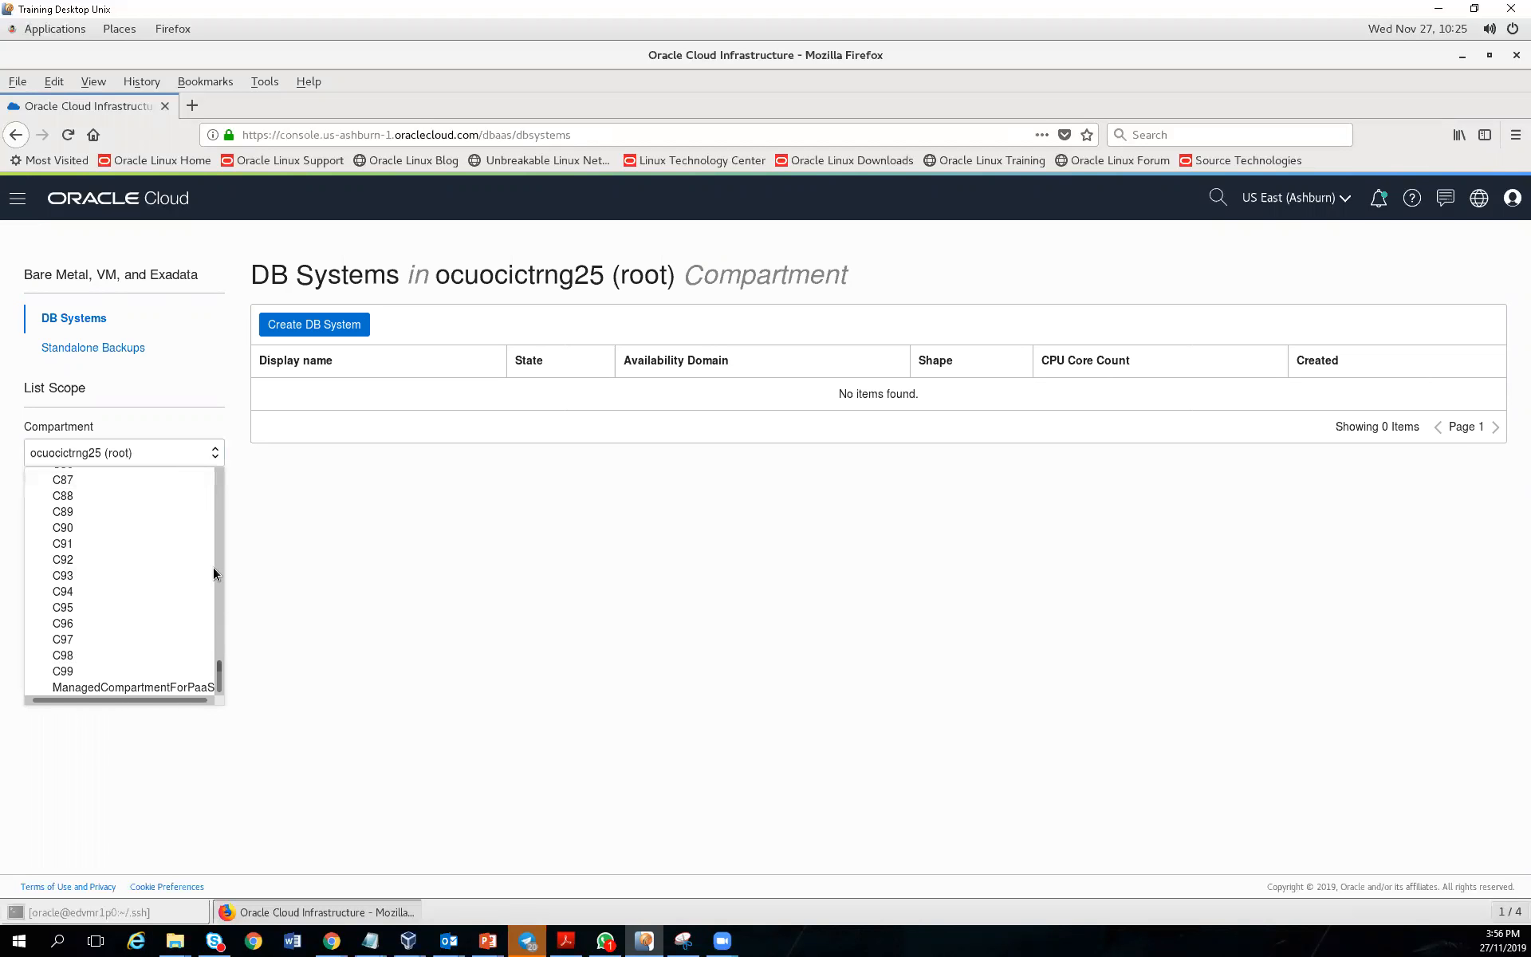
pyautogui.moveTo(220, 666); pyautogui.dragTo(222, 638)
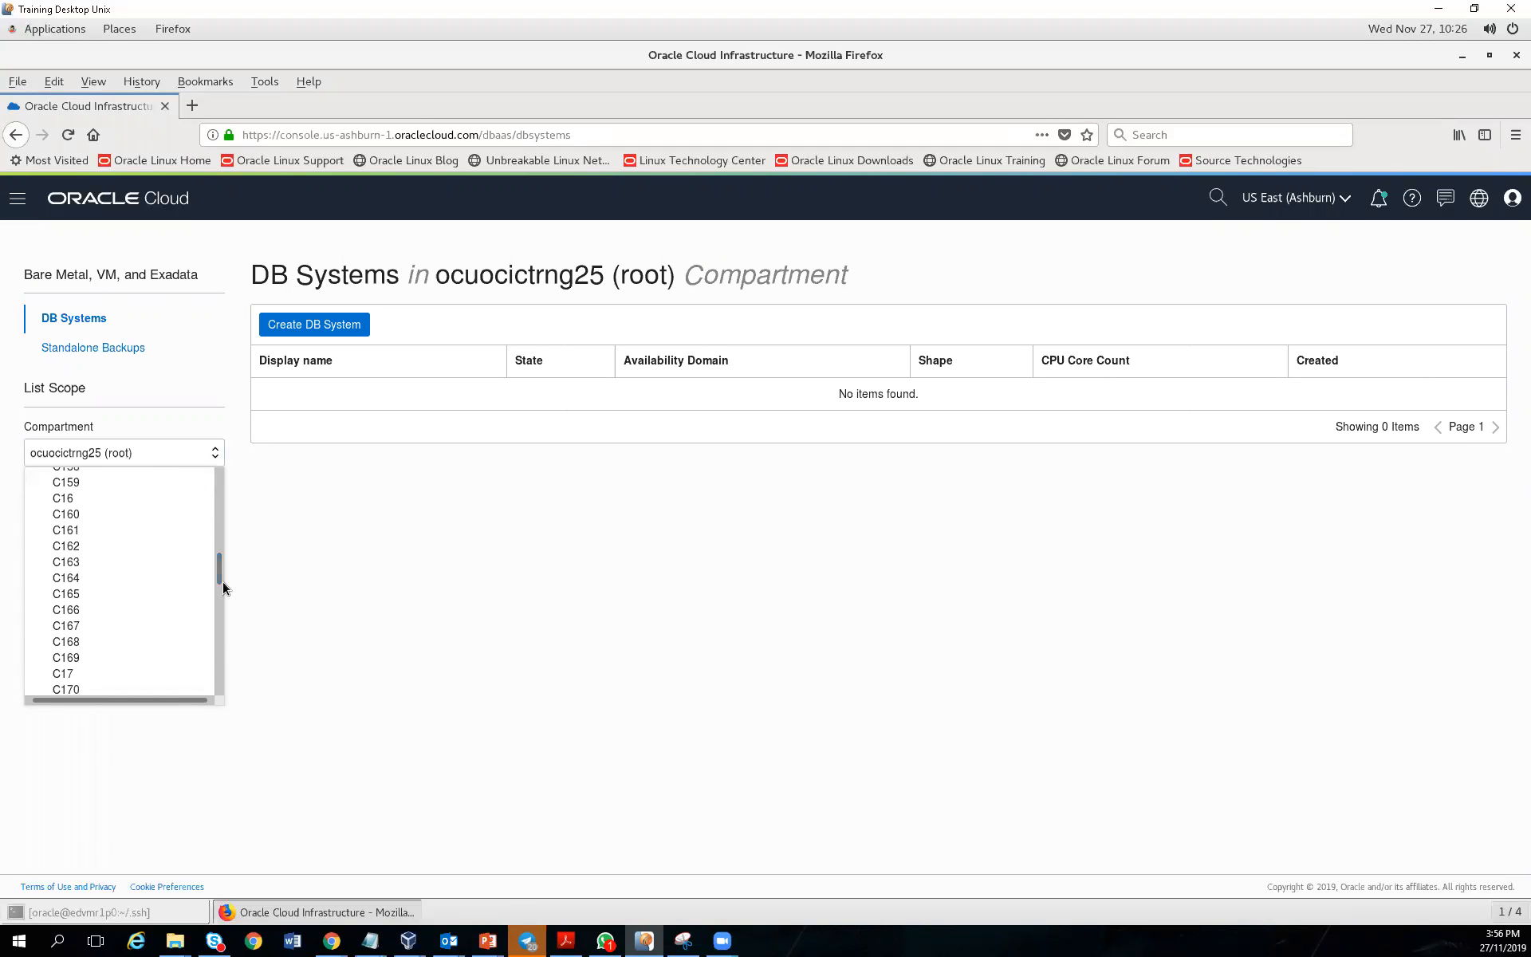
pyautogui.moveTo(217, 517); pyautogui.dragTo(208, 483)
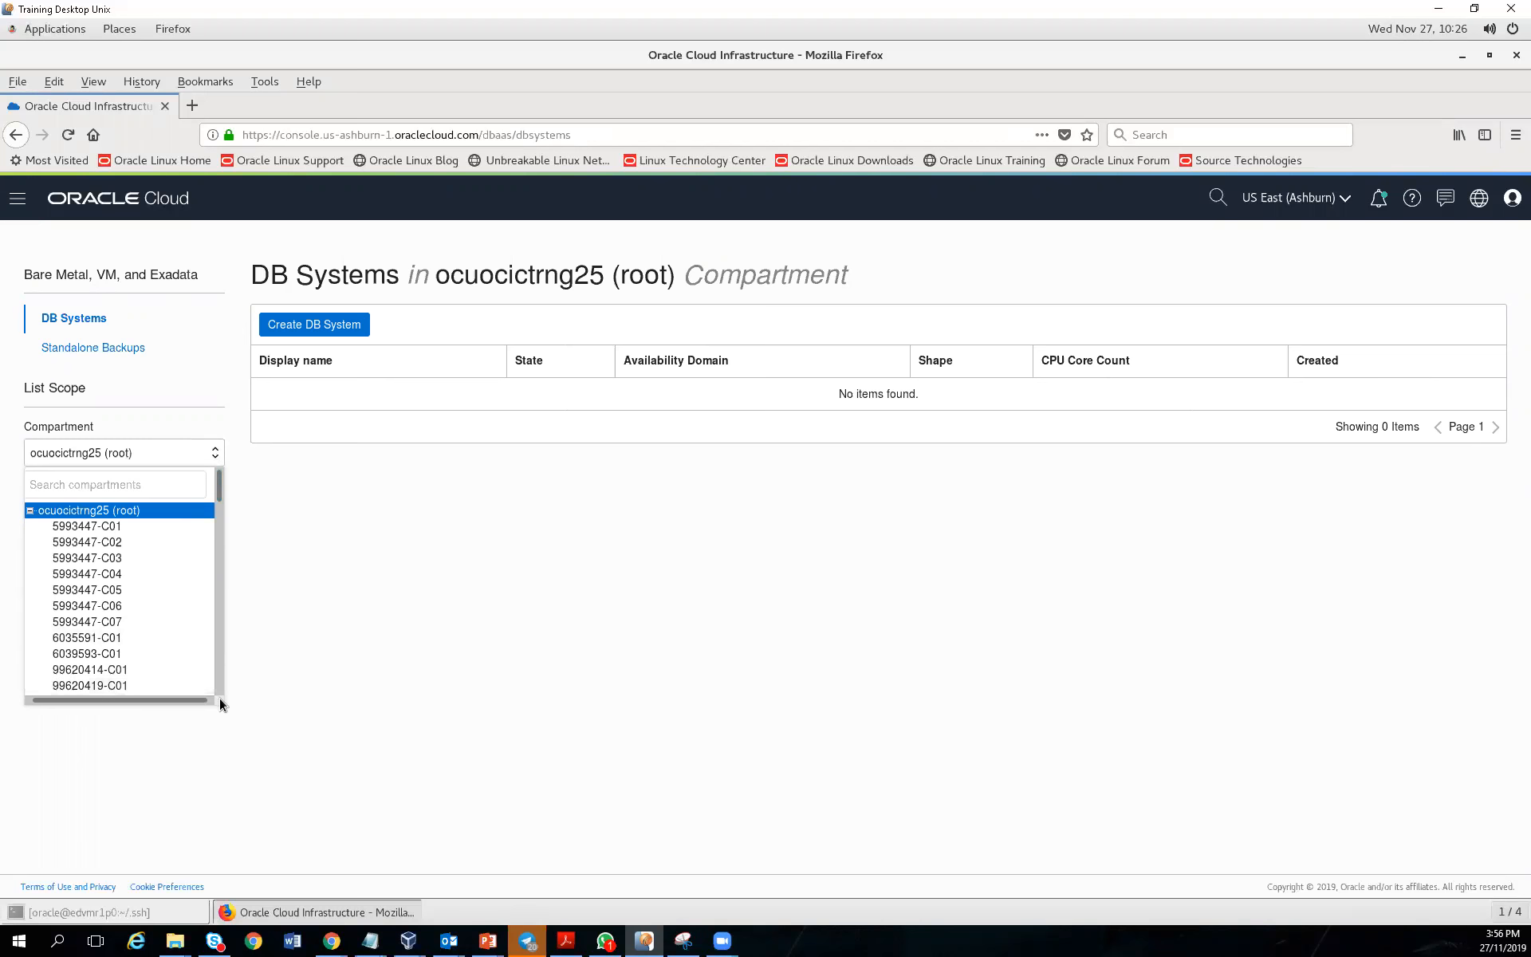
pyautogui.moveTo(217, 491); pyautogui.dragTo(217, 504)
pyautogui.scroll(-3, 217, 504)
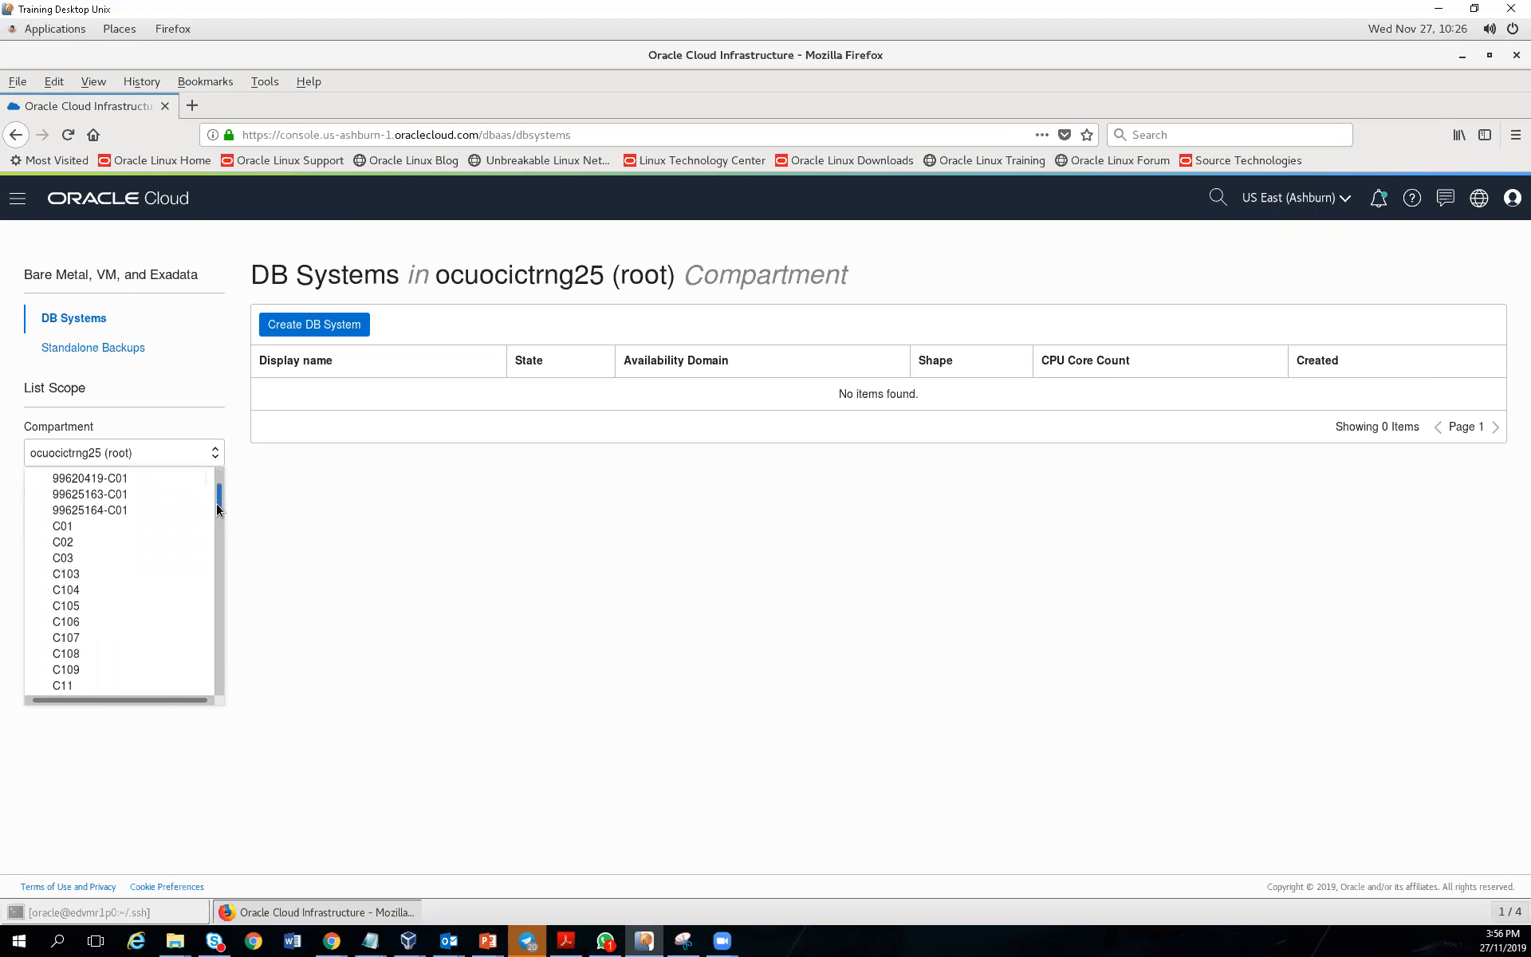
pyautogui.moveTo(217, 504); pyautogui.dragTo(217, 496)
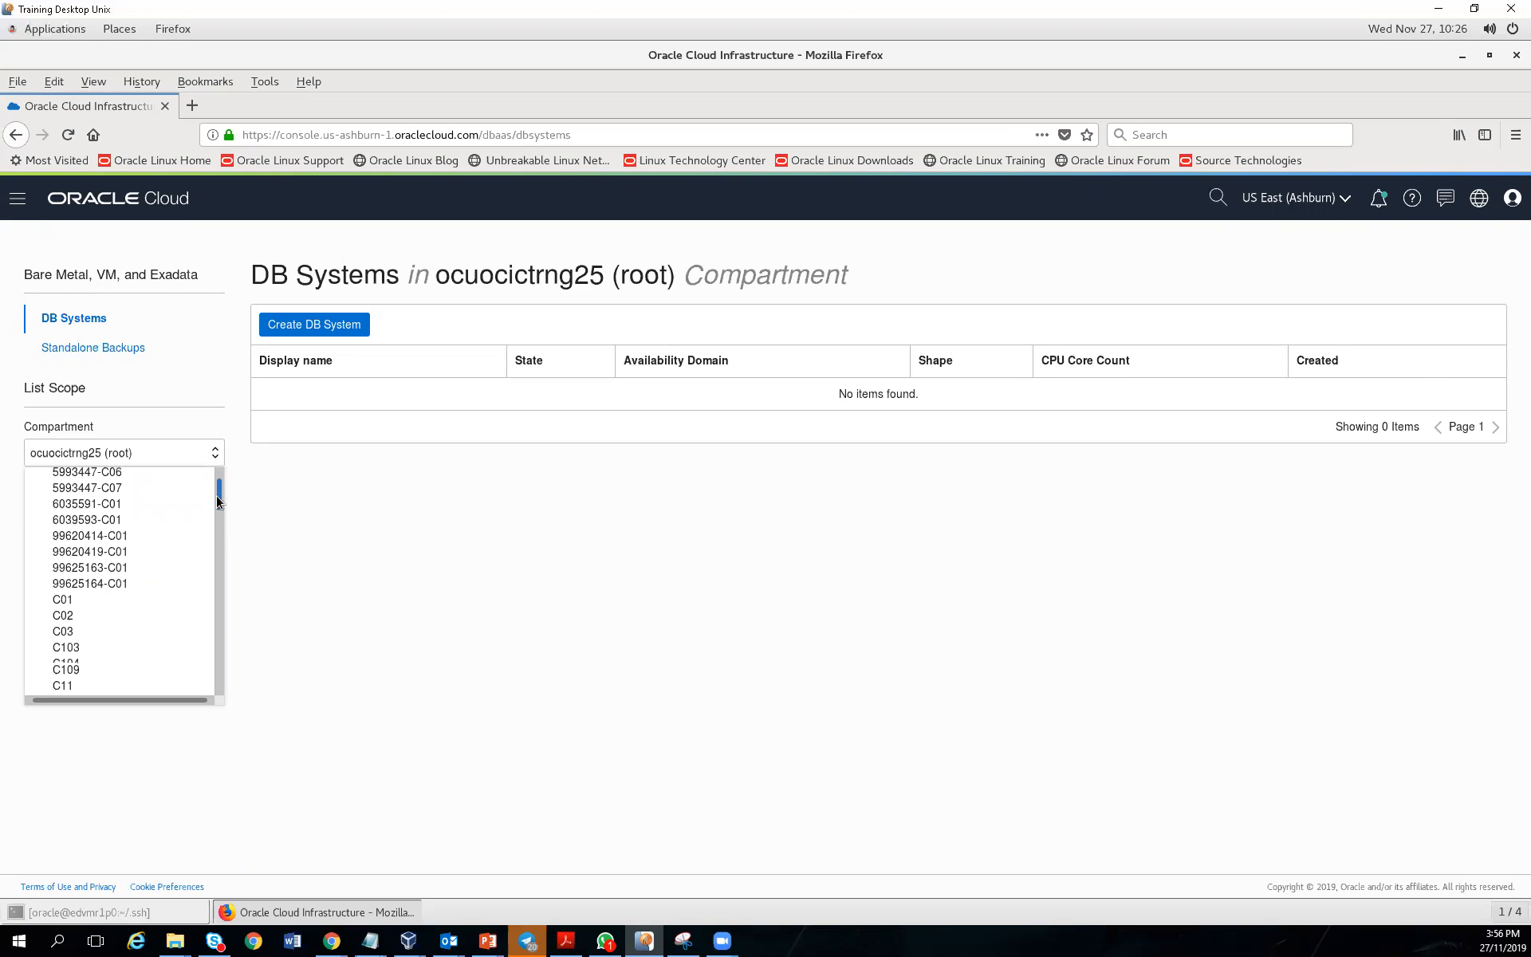
pyautogui.scroll(1, 217, 496)
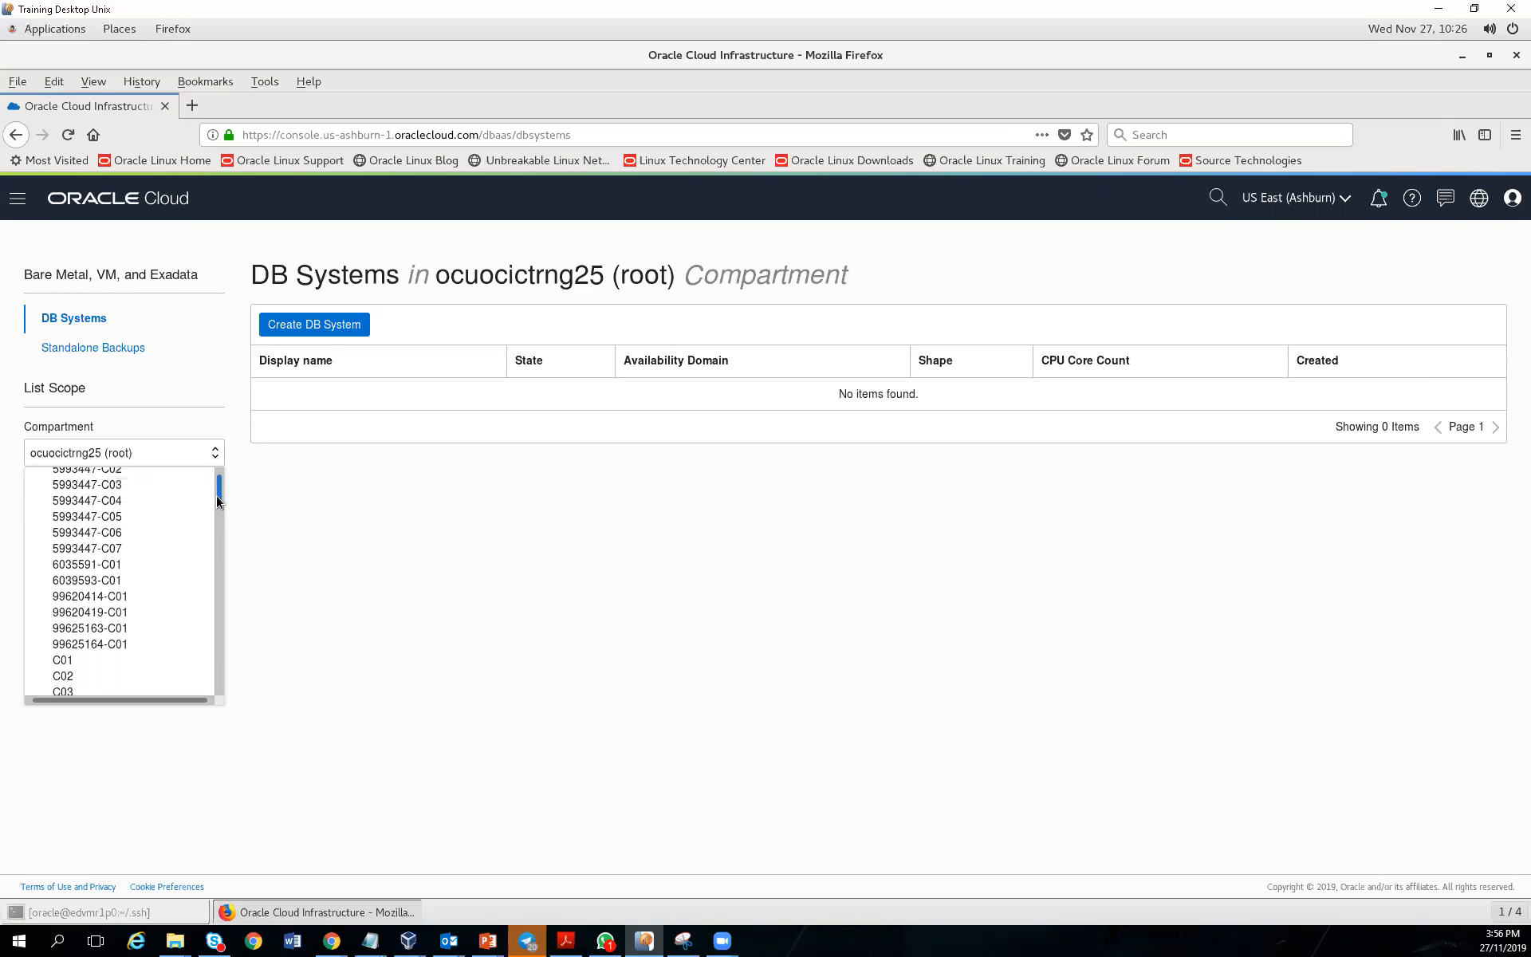
pyautogui.click(104, 581)
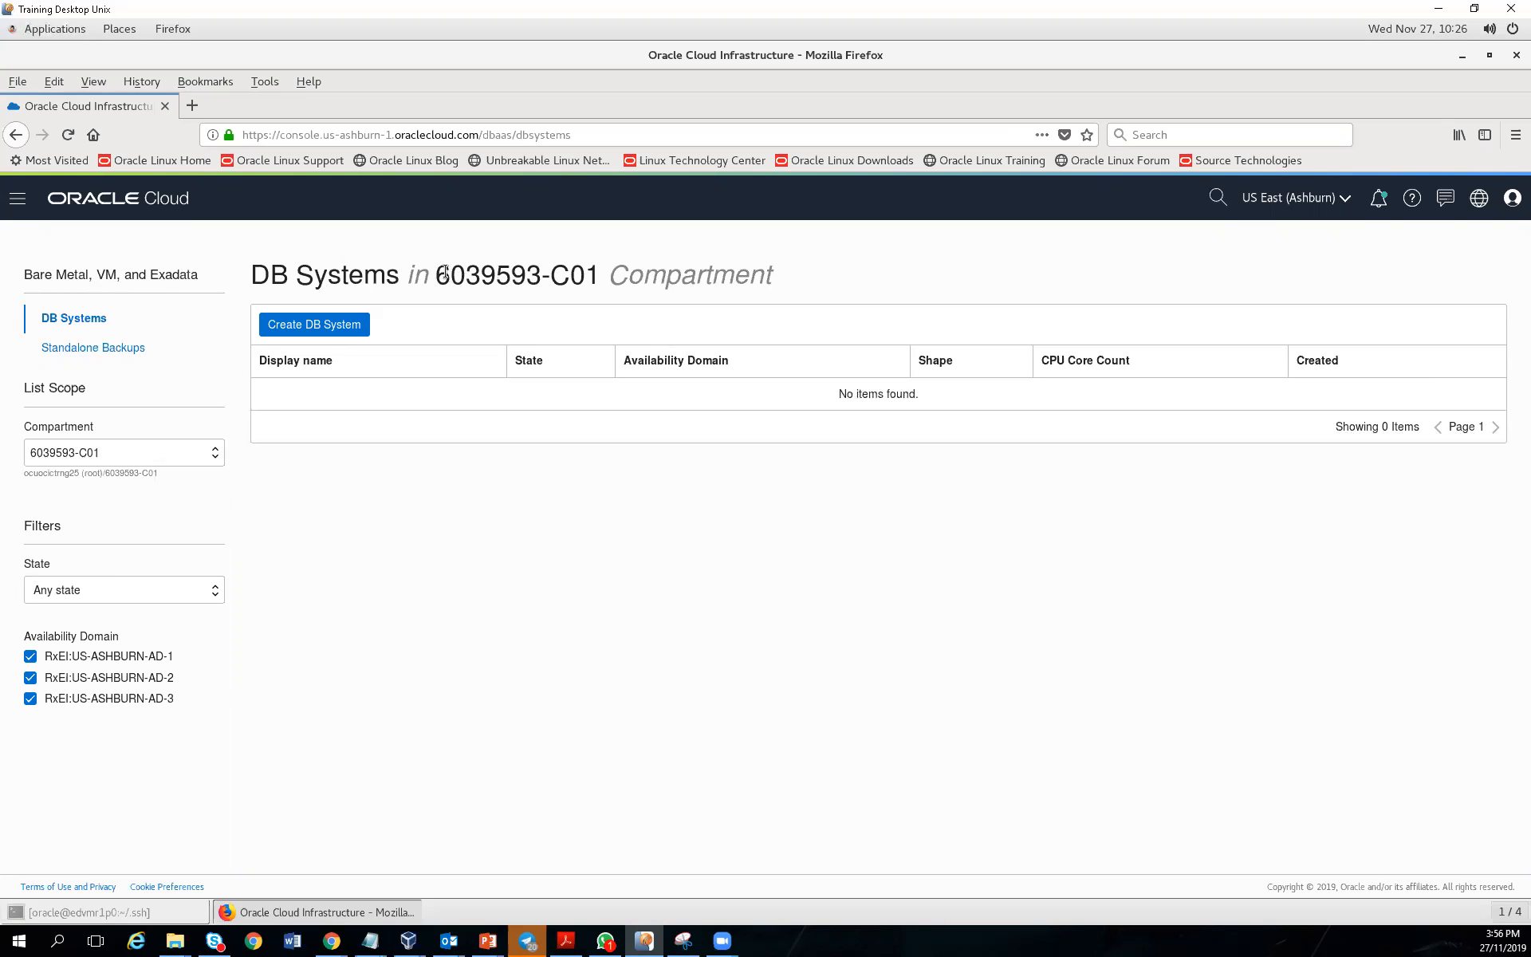
pyautogui.moveTo(436, 267); pyautogui.dragTo(595, 283)
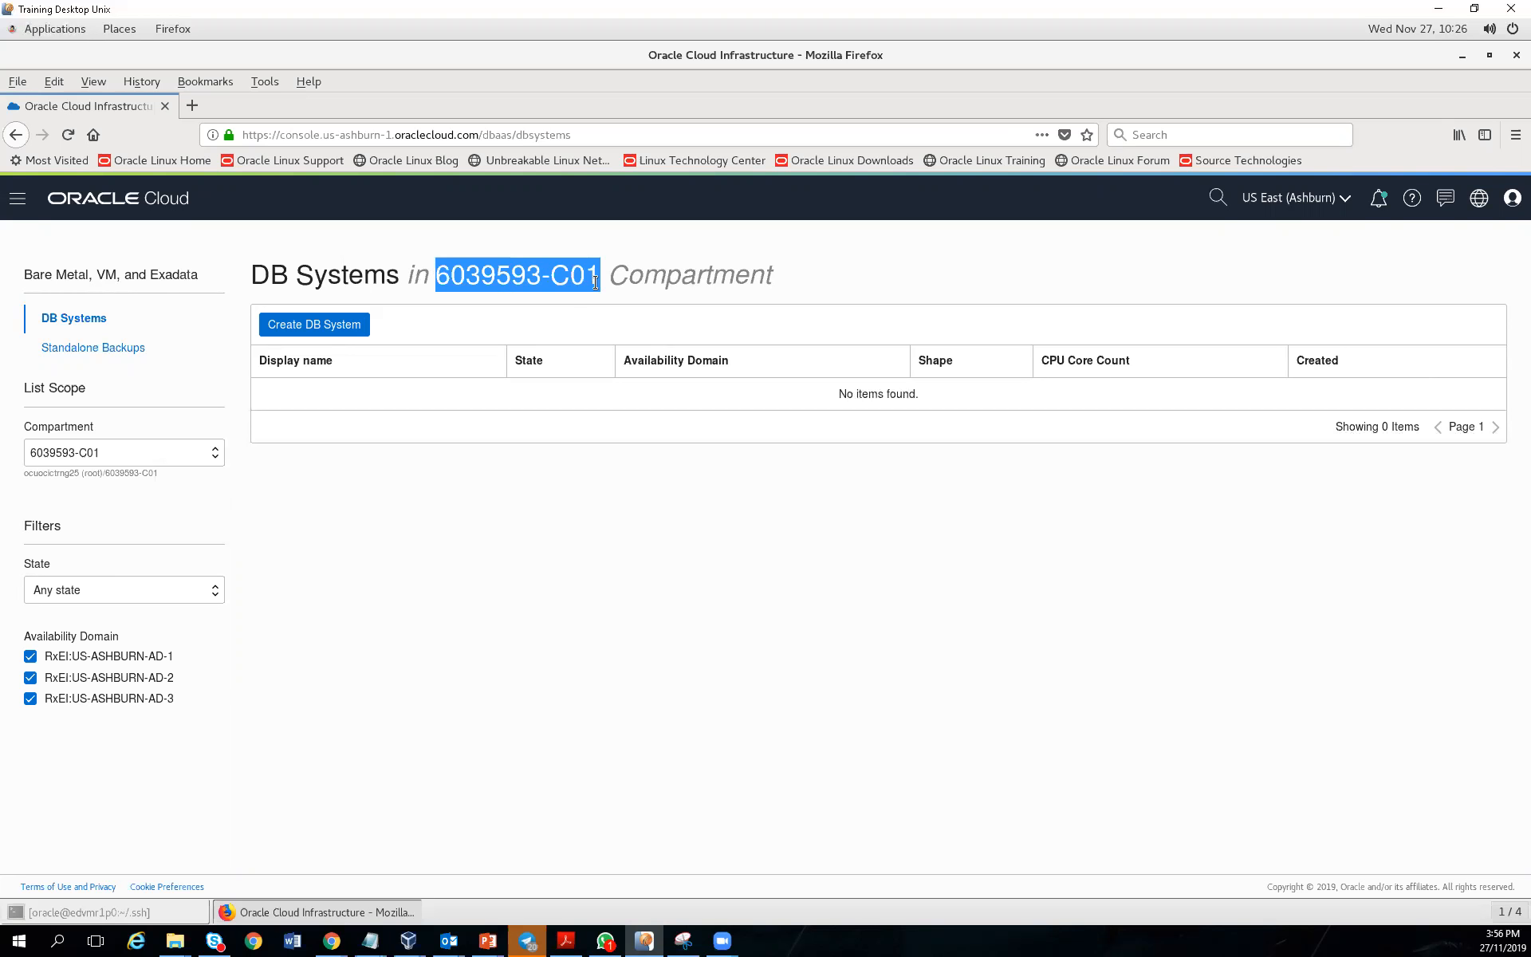
pyautogui.click(345, 327)
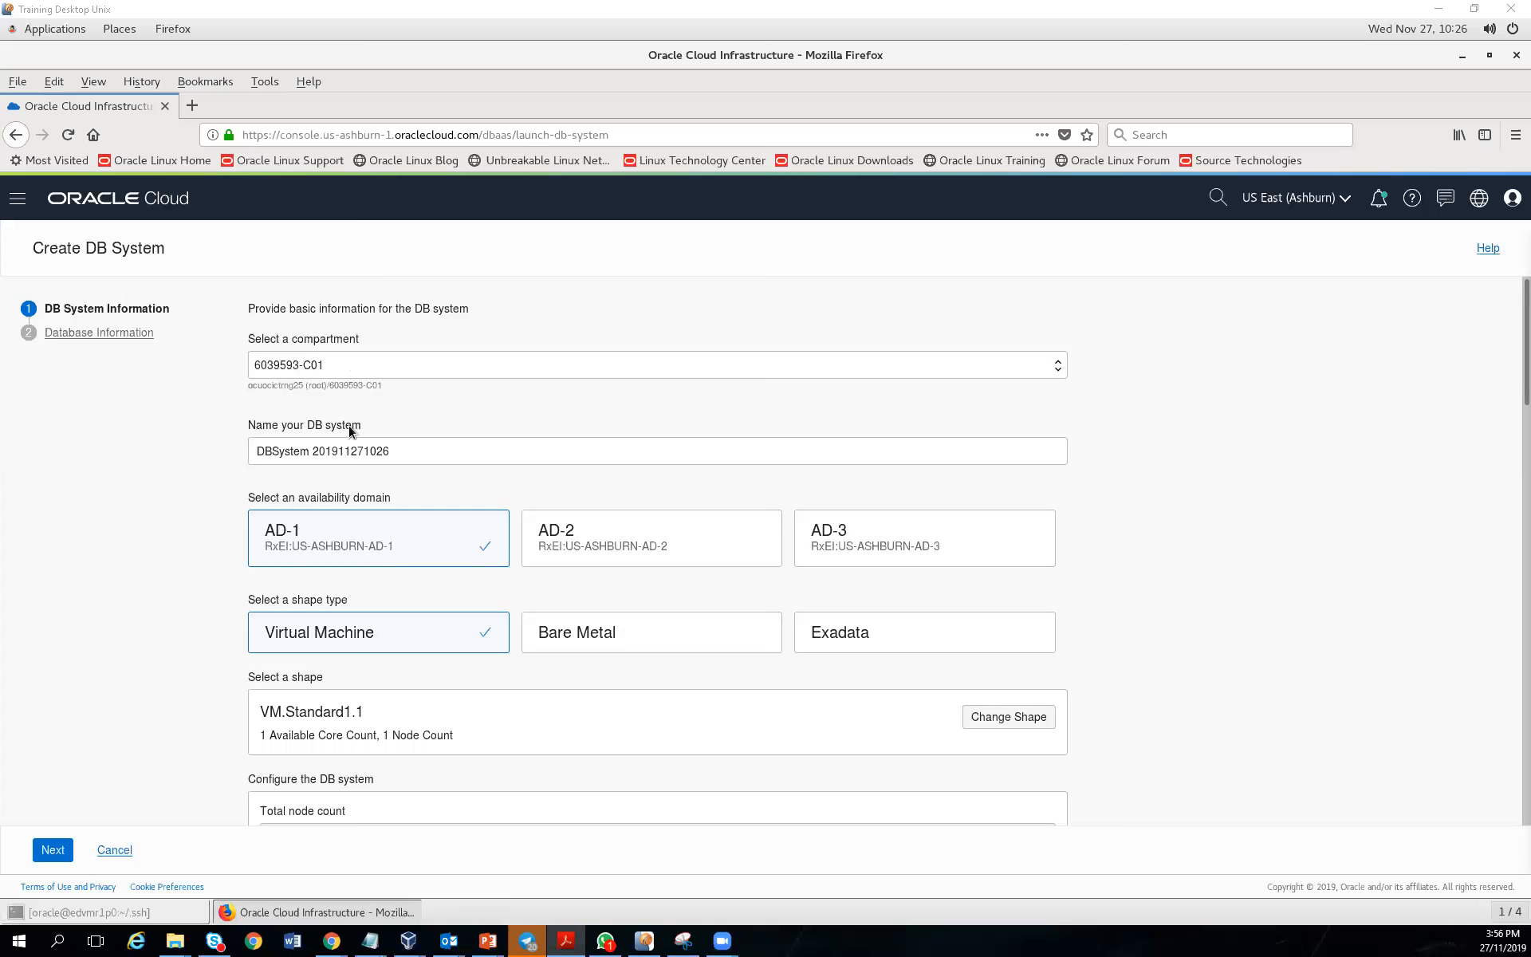
# Replace the default DB system name with MYDBVM
pyautogui.click(399, 454)
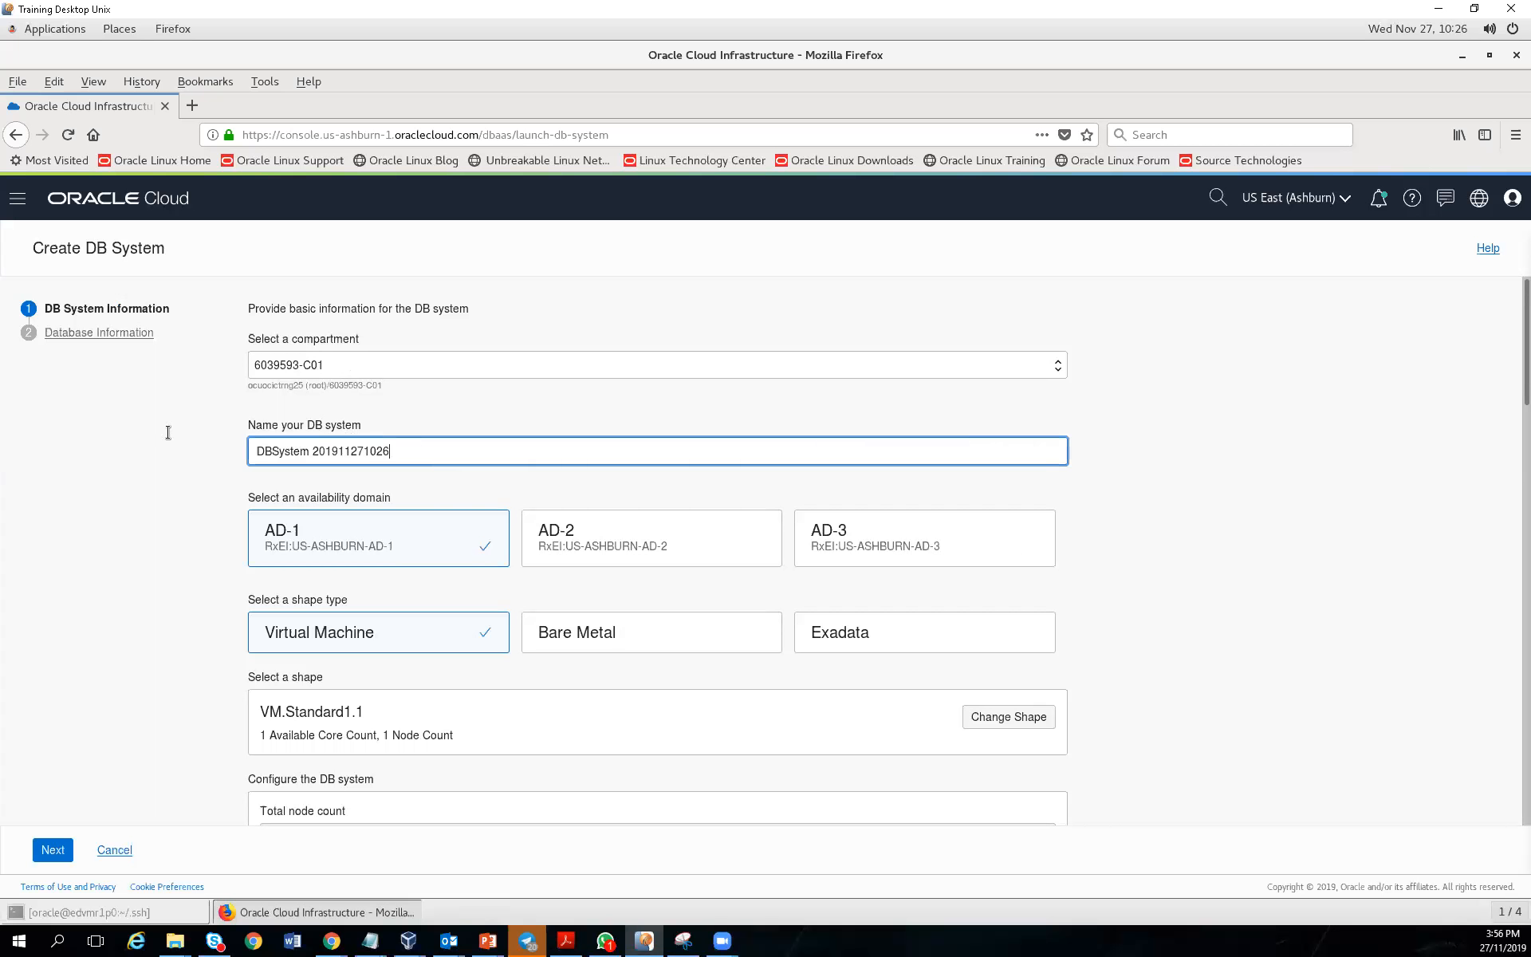
pyautogui.hotkey('ctrl', 'a')
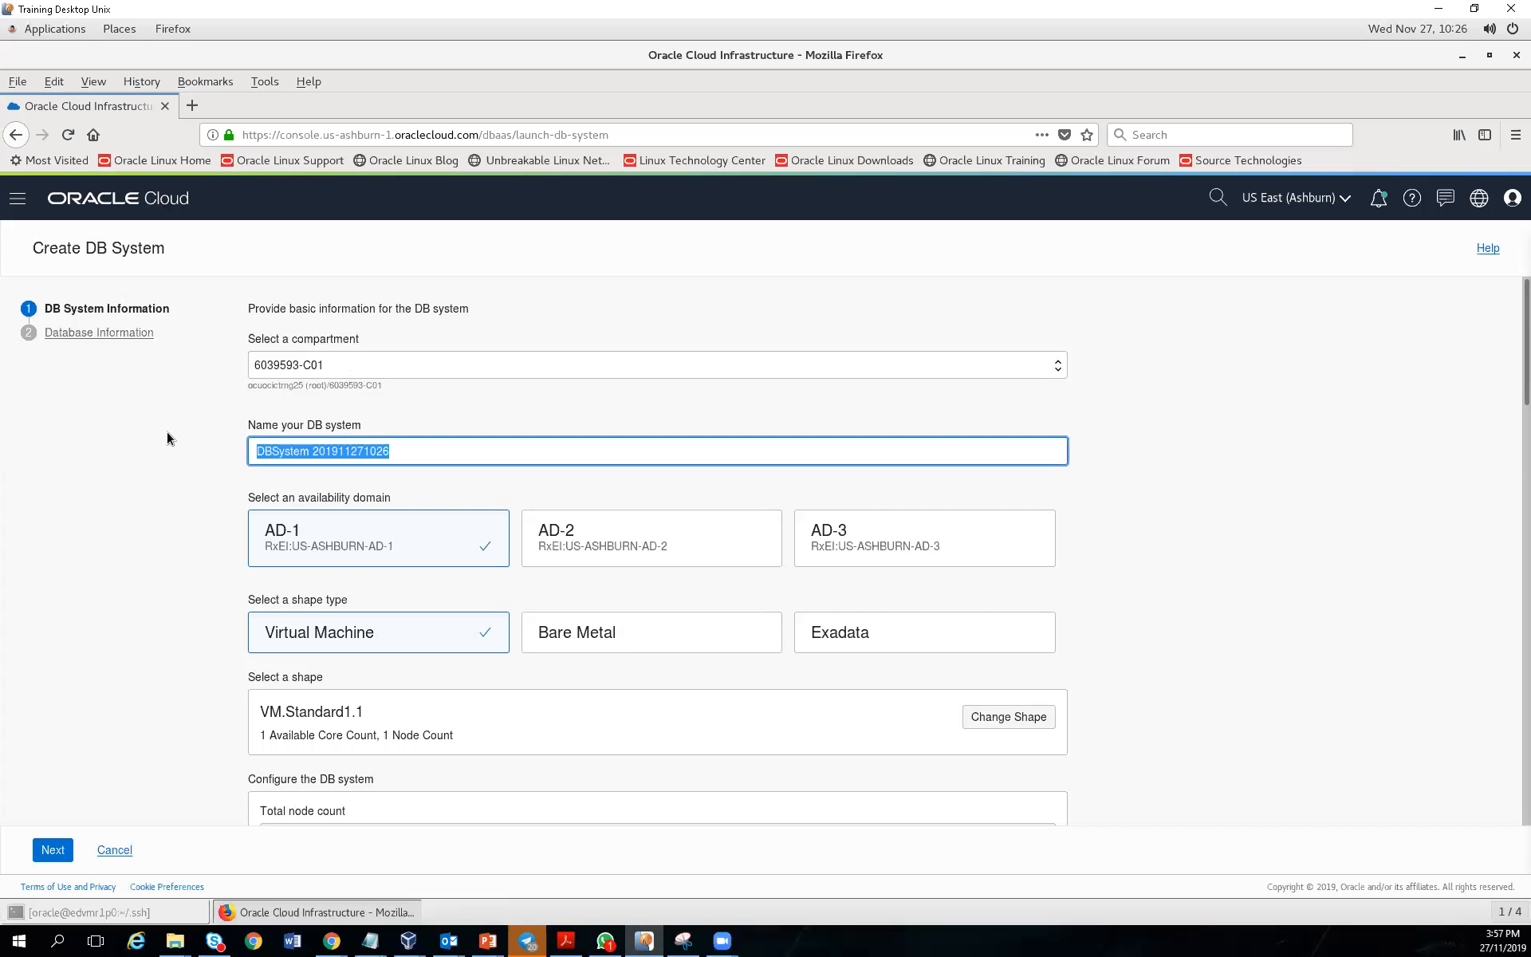
pyautogui.click(414, 449)
pyautogui.moveTo(414, 449); pyautogui.dragTo(256, 438)
pyautogui.write('M')
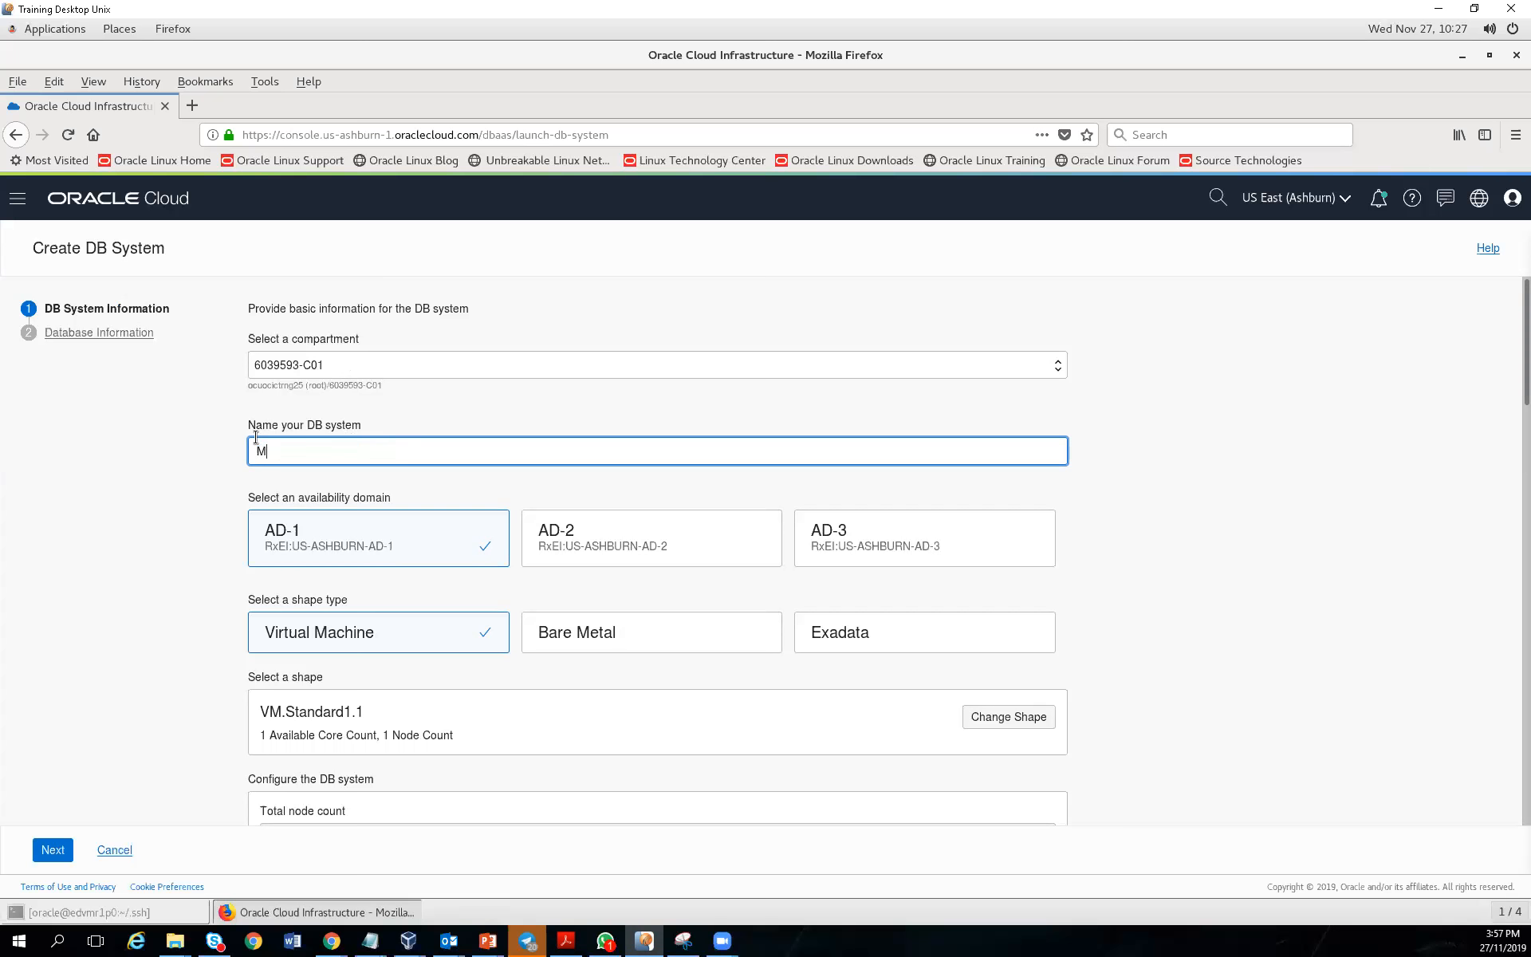
pyautogui.write('YDBVM')
pyautogui.hotkey('alt', 'Tab')
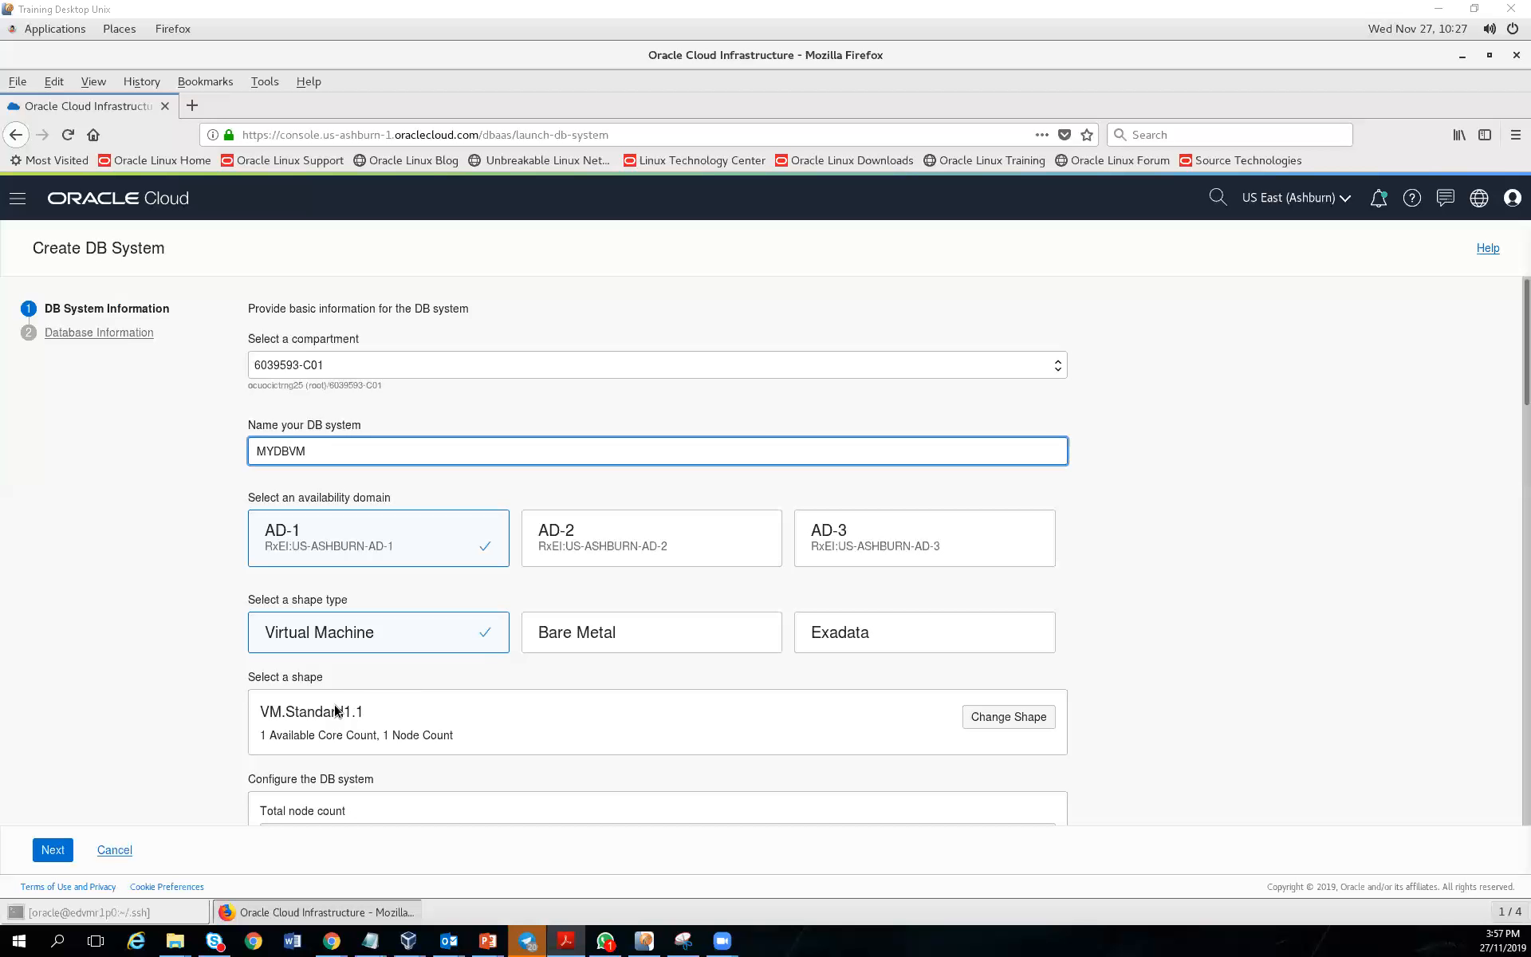
# Change the DB system shape from VM.Standard1.1 to VM.Standard2.1 via Browse All Shapes
pyautogui.click(1030, 722)
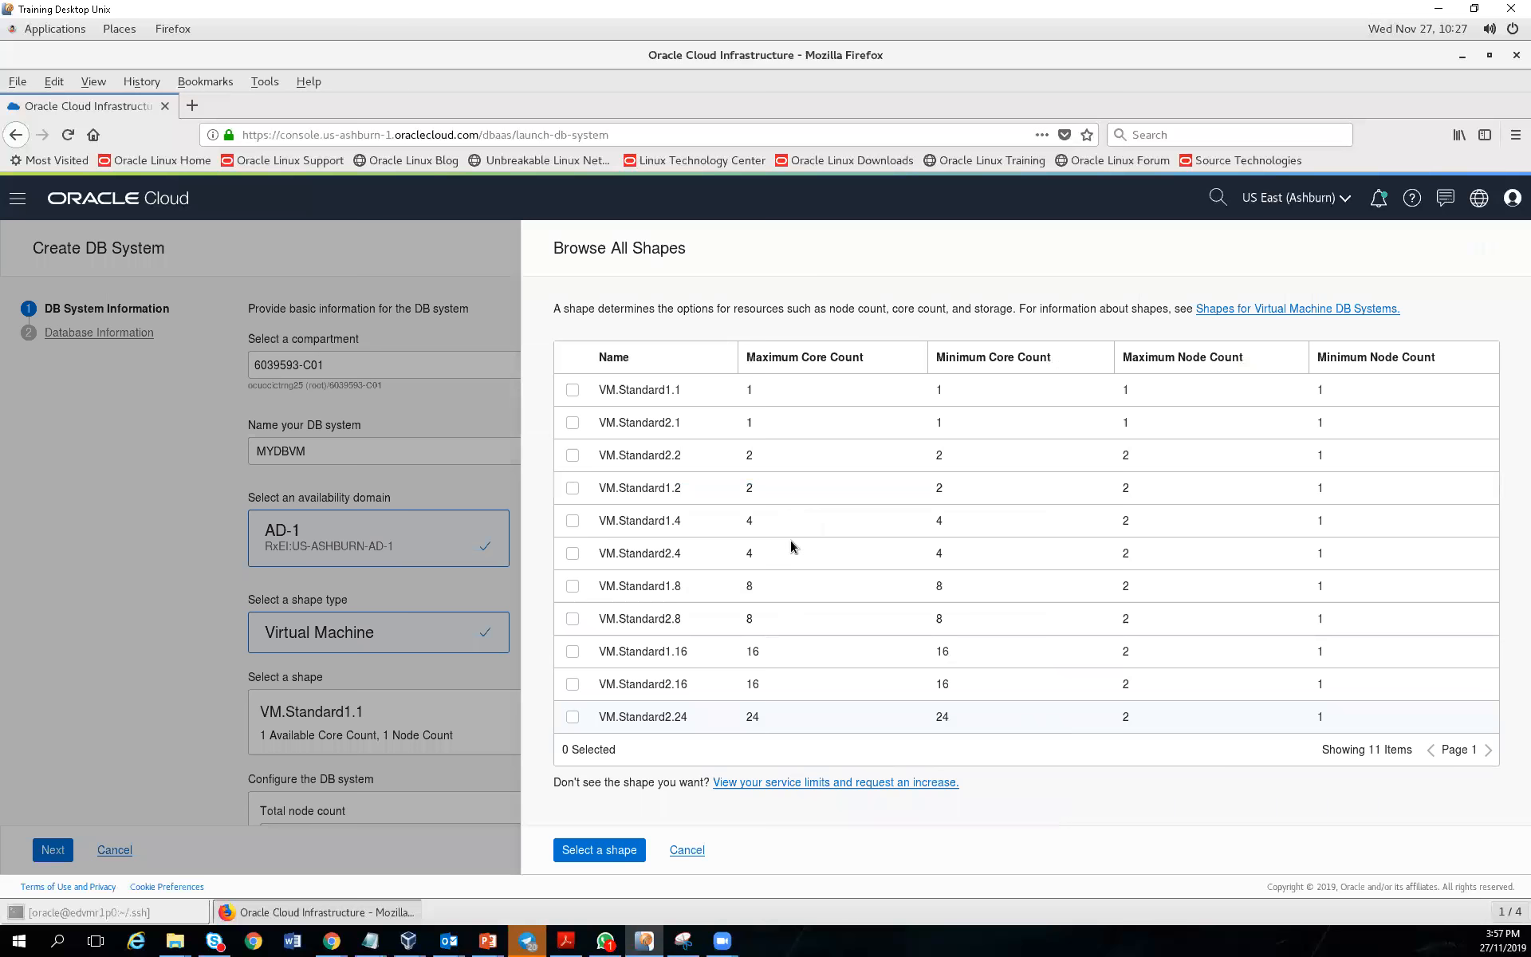
pyautogui.click(573, 425)
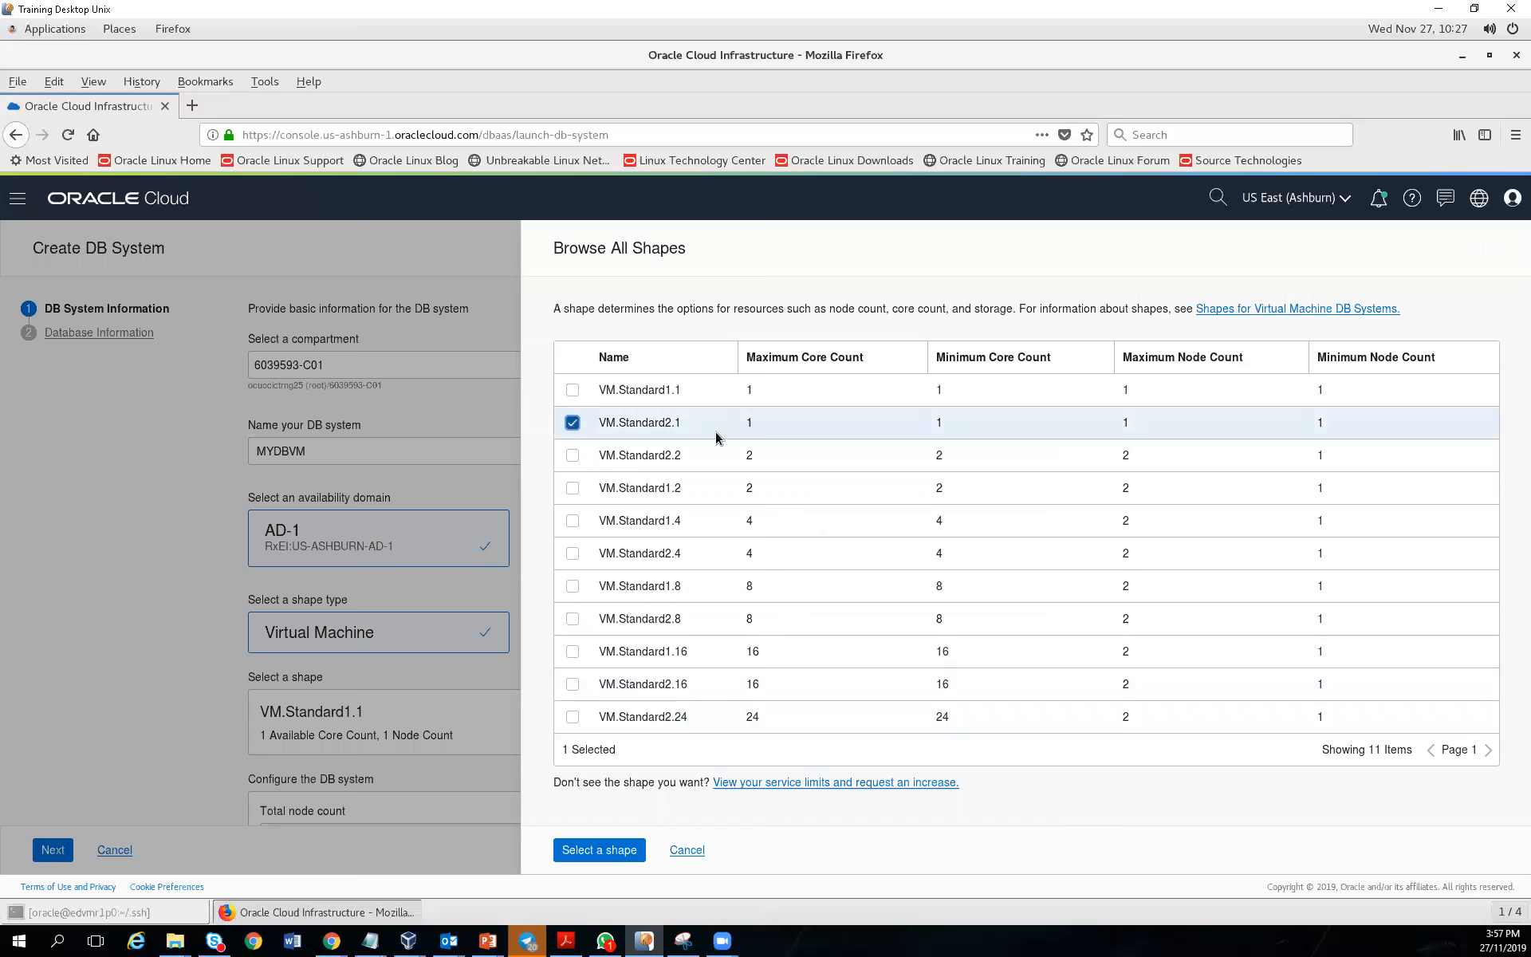
pyautogui.click(583, 850)
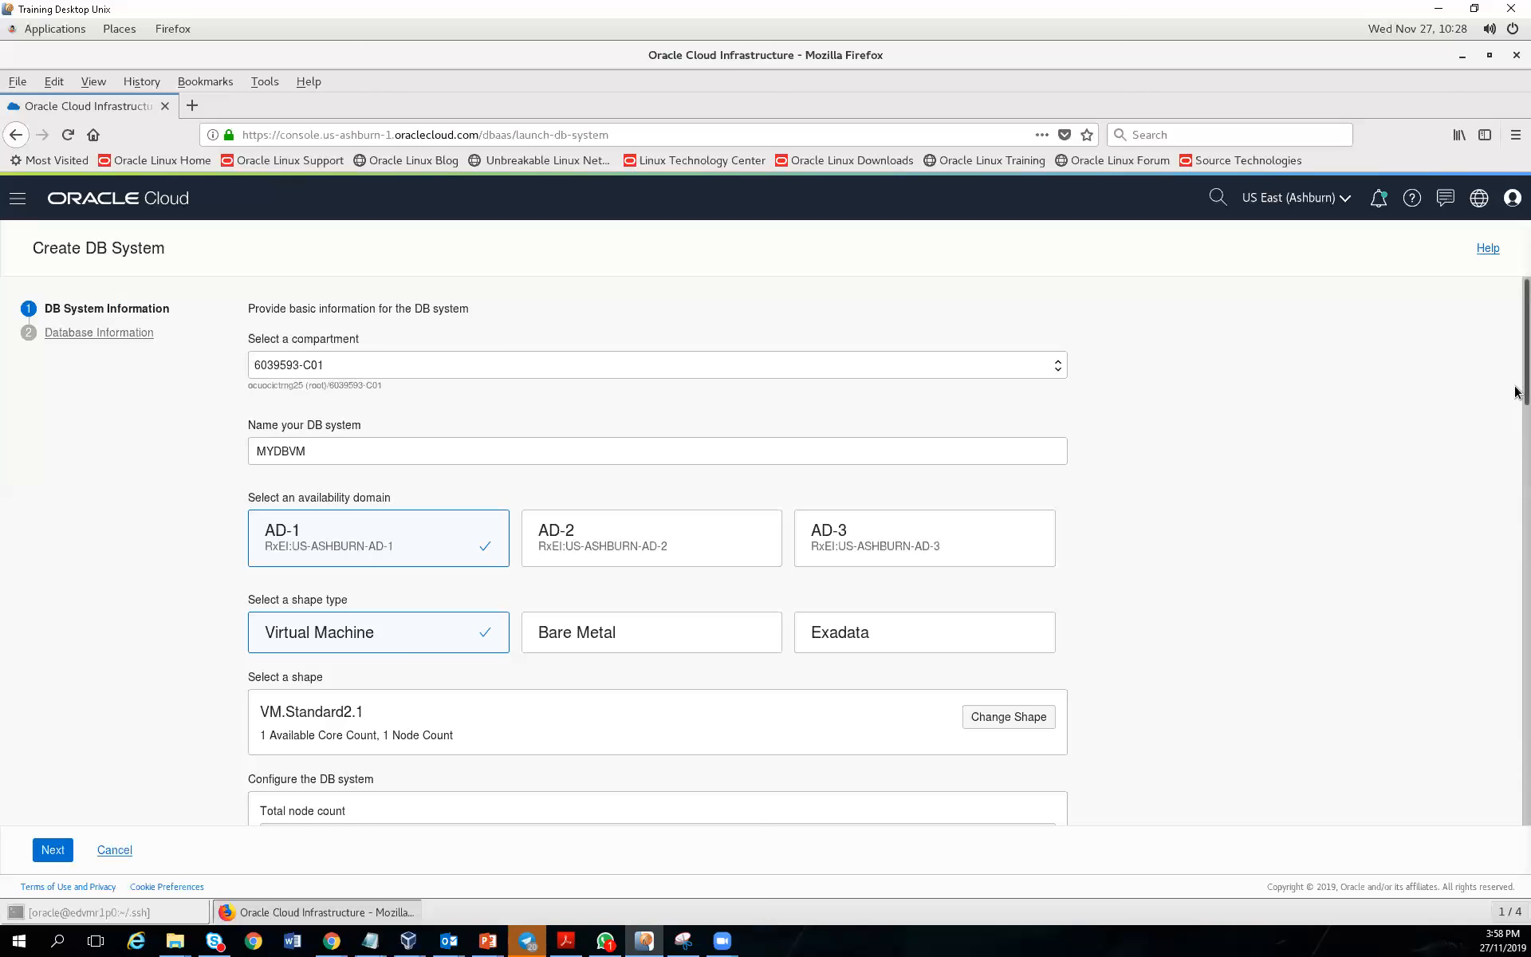
# Choose Enterprise Edition Extreme Performance as the Oracle Database software edition
pyautogui.scroll(-1, 1517, 403)
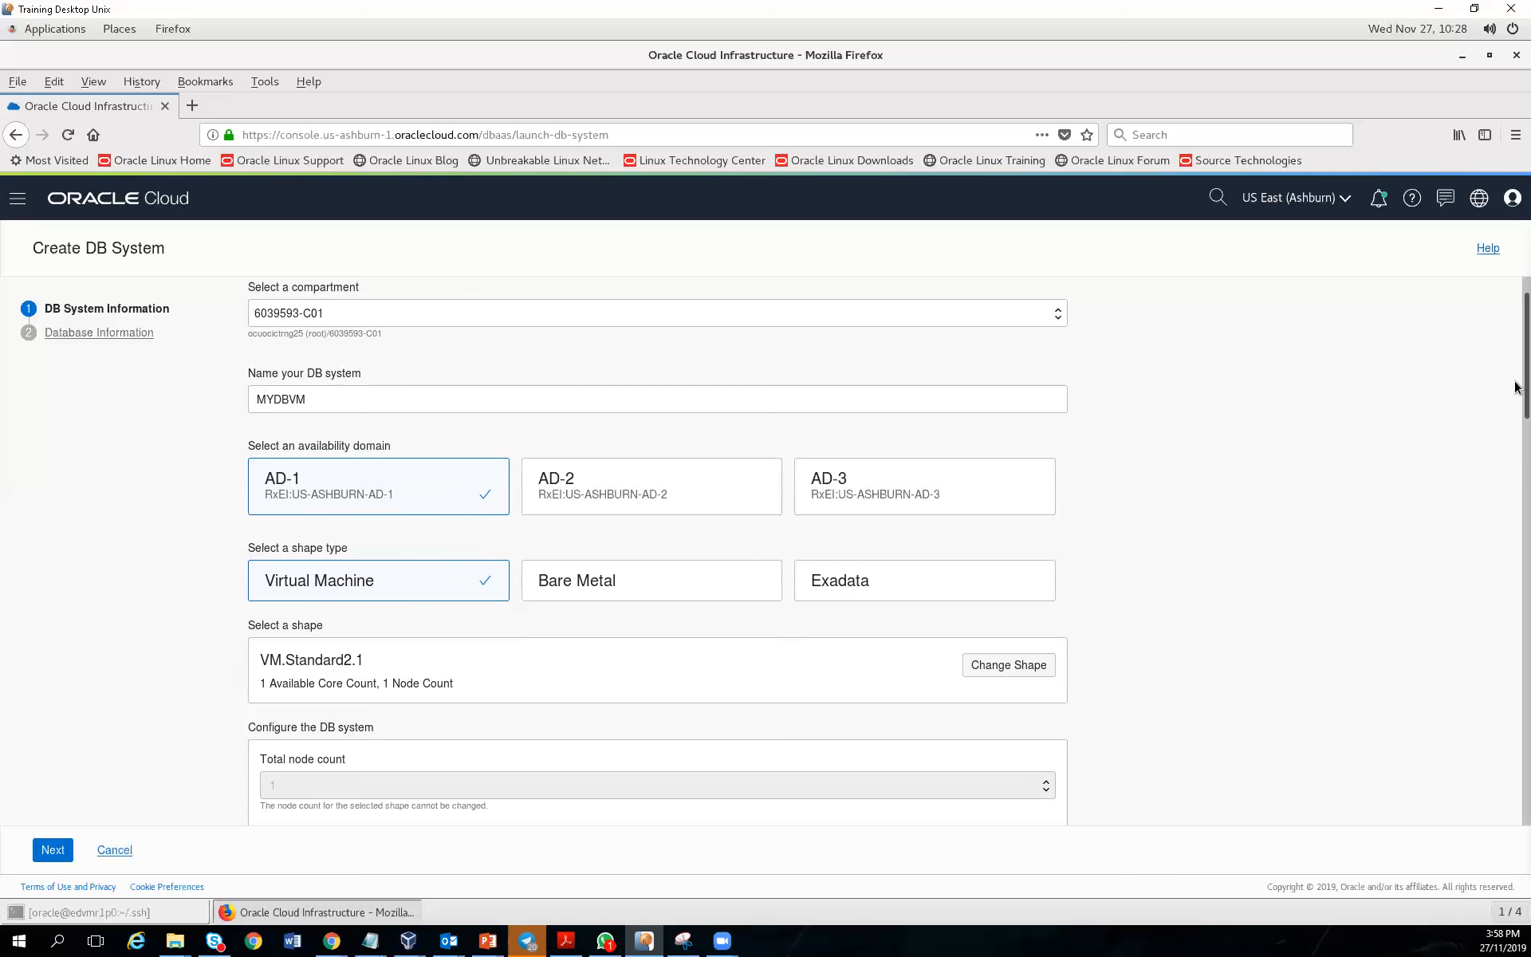
pyautogui.scroll(-5, 1517, 461)
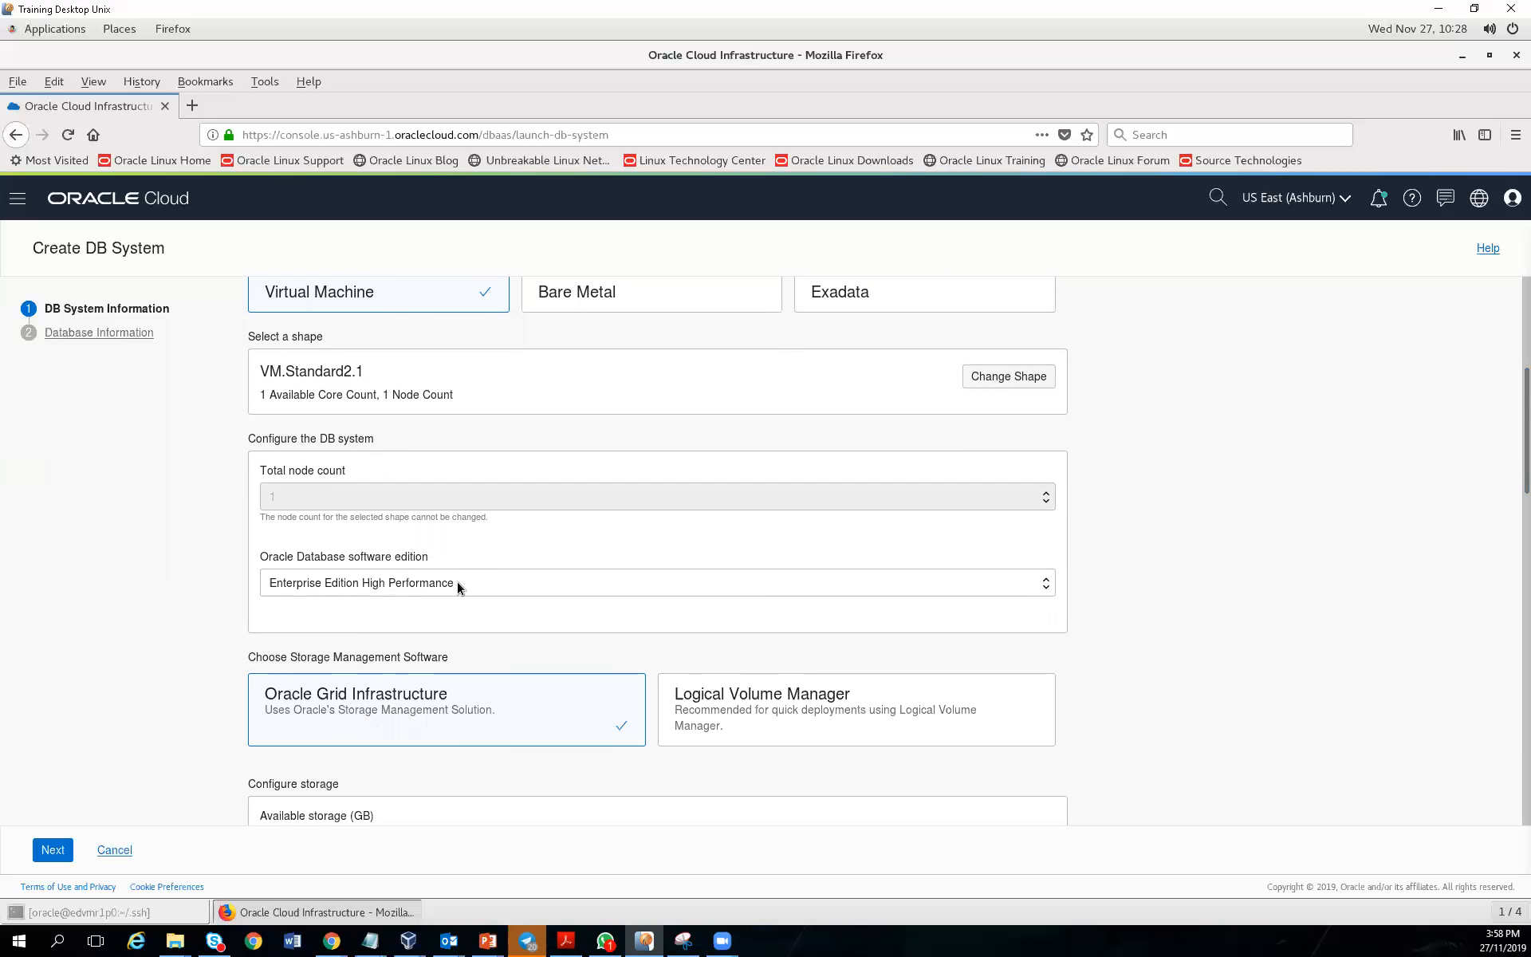
pyautogui.click(457, 581)
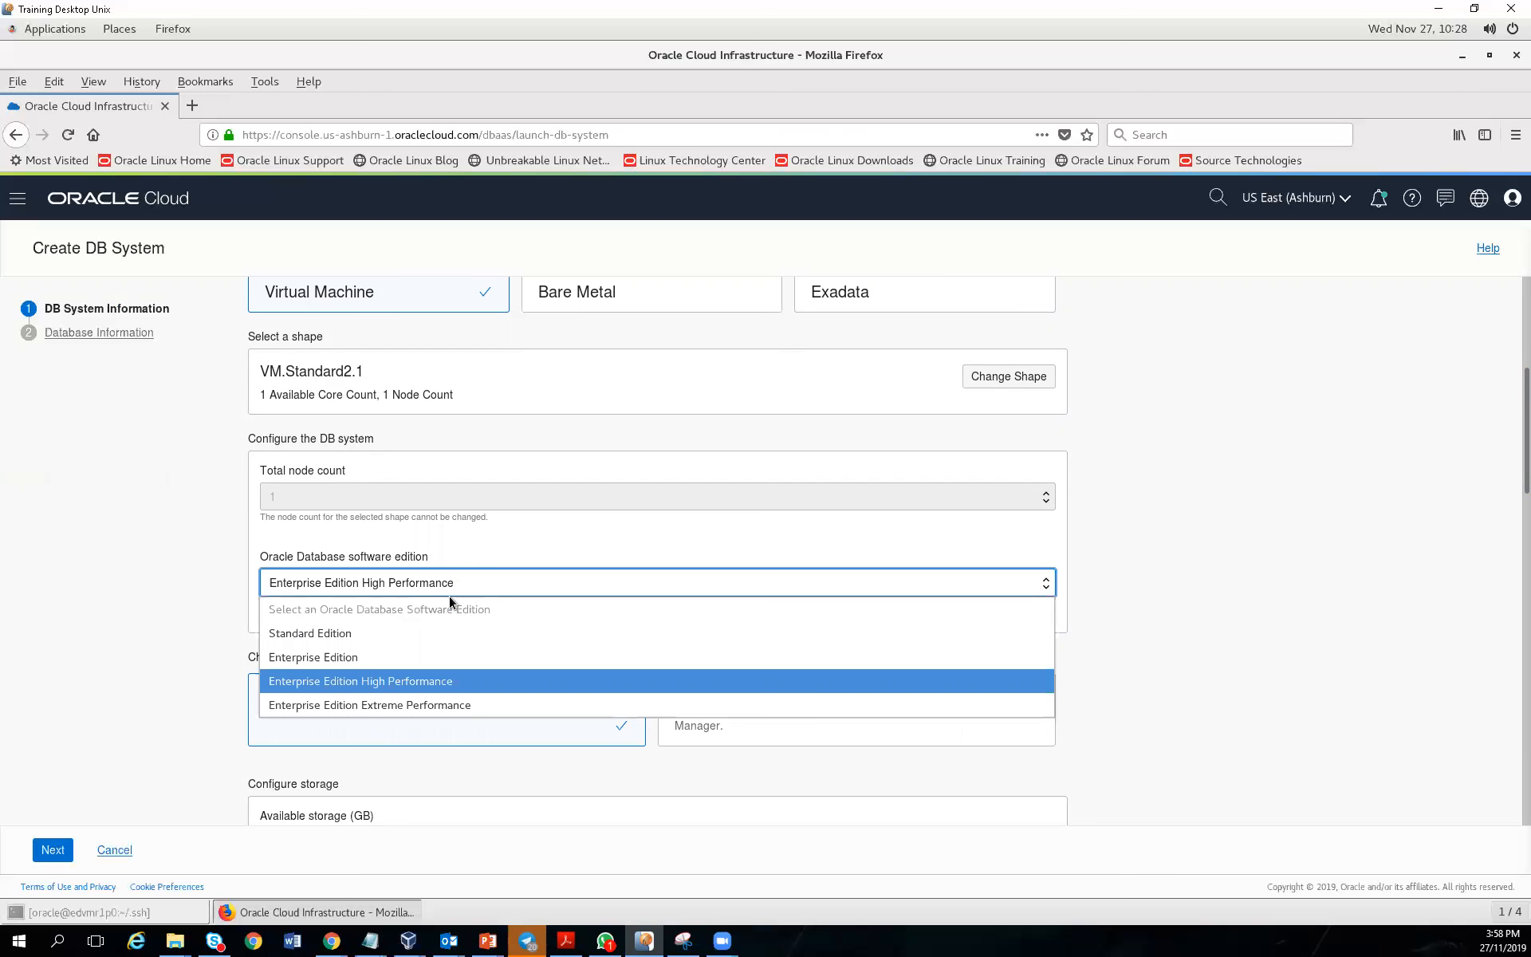
pyautogui.click(410, 707)
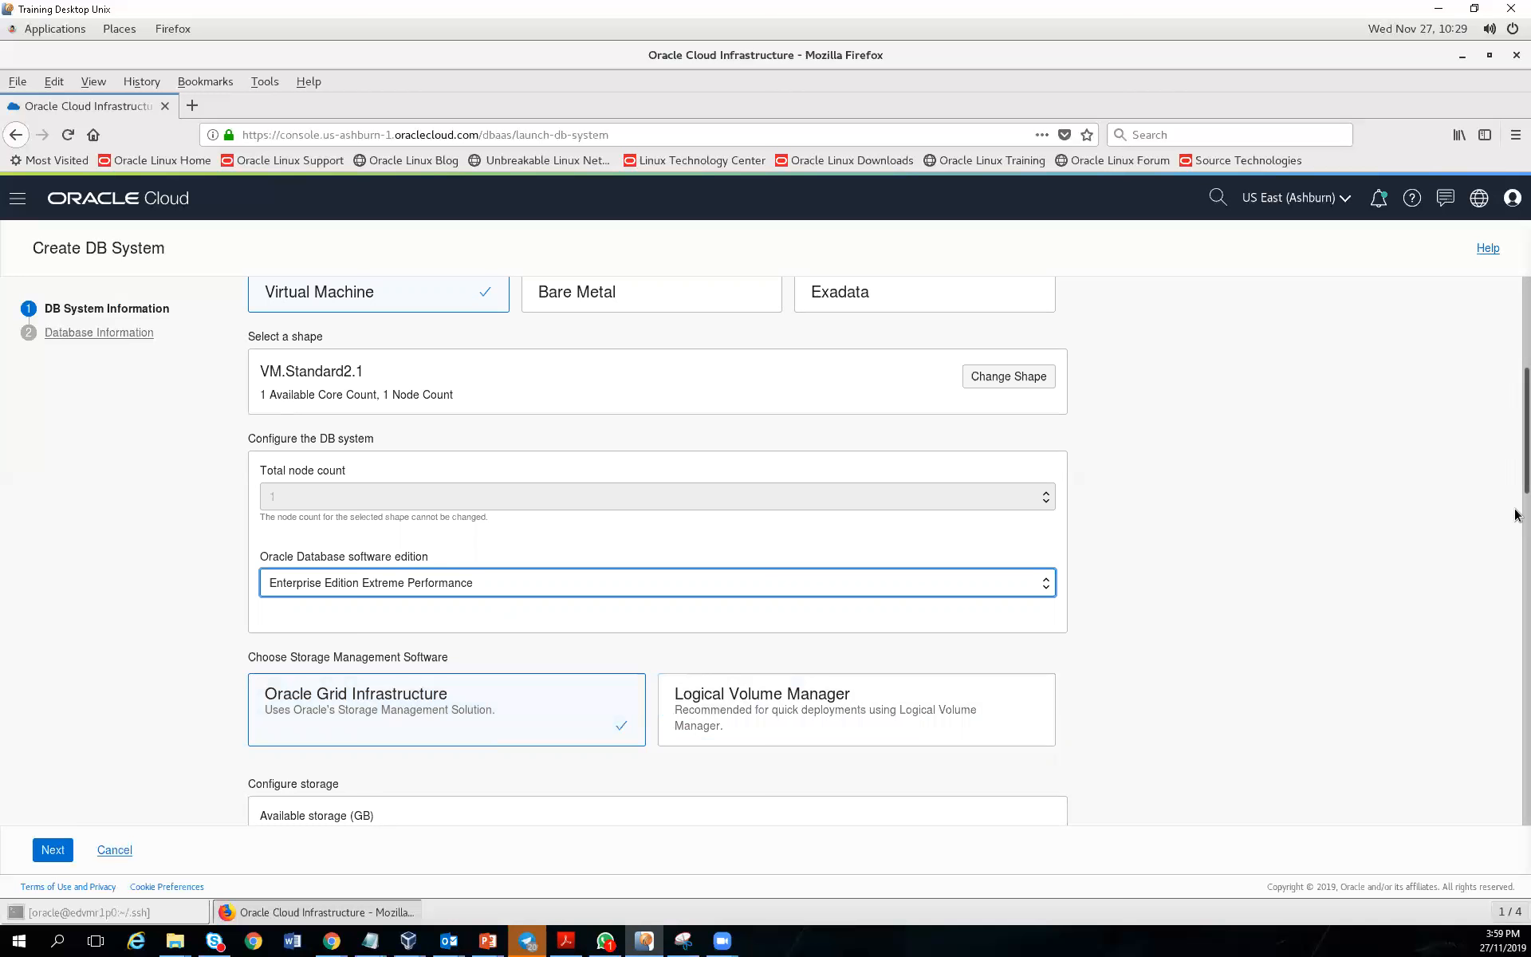
pyautogui.scroll(-5, 1516, 519)
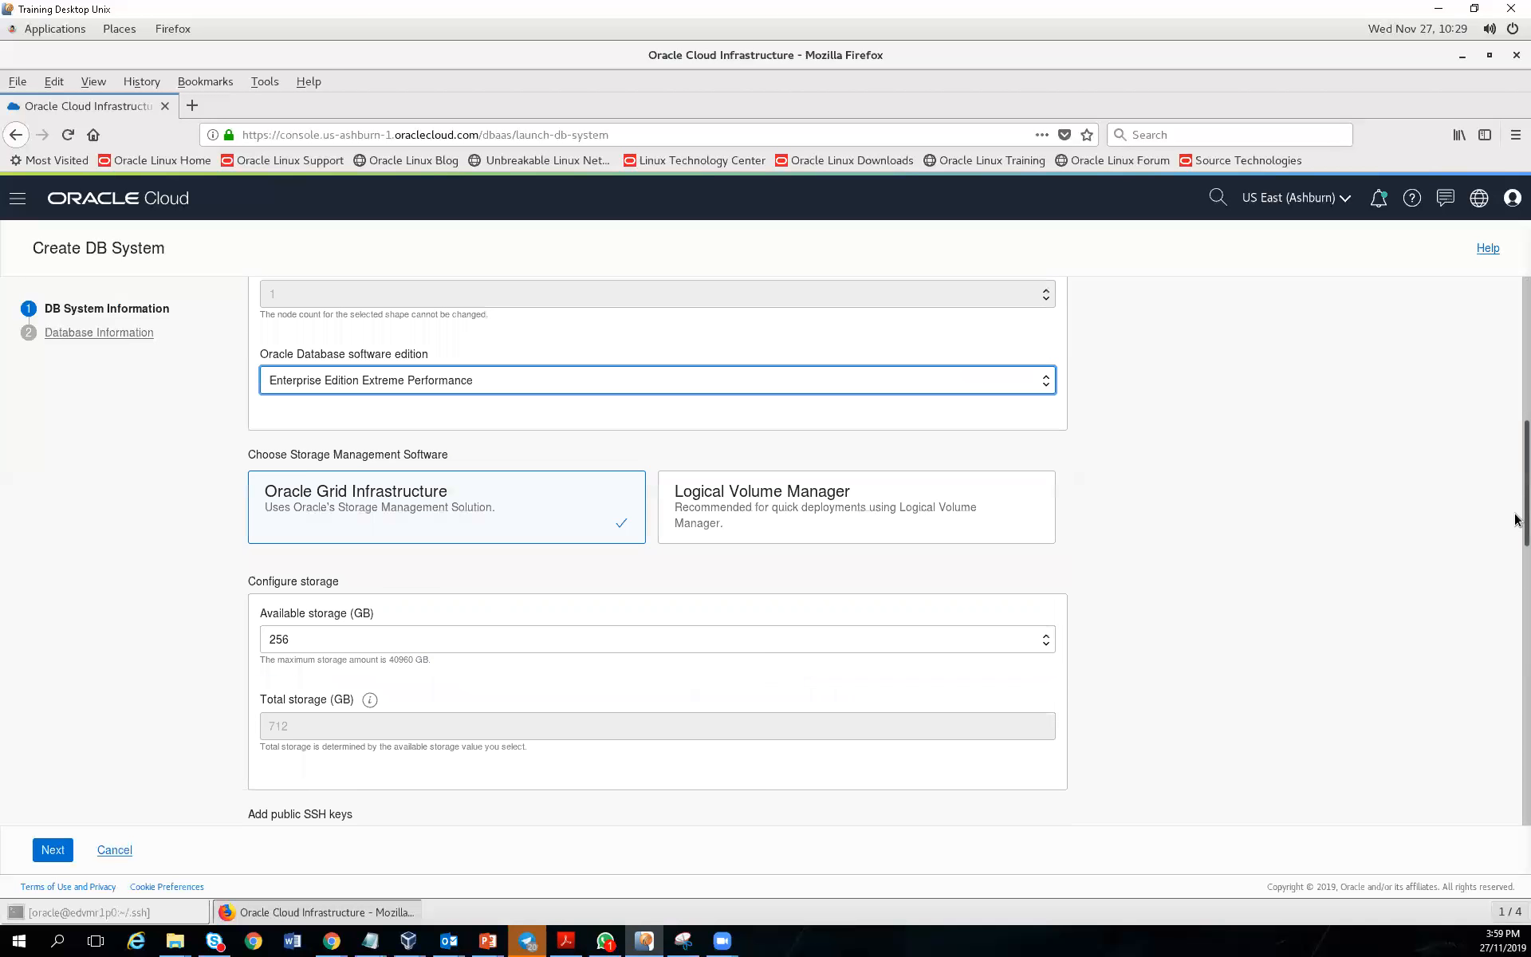
pyautogui.click(305, 643)
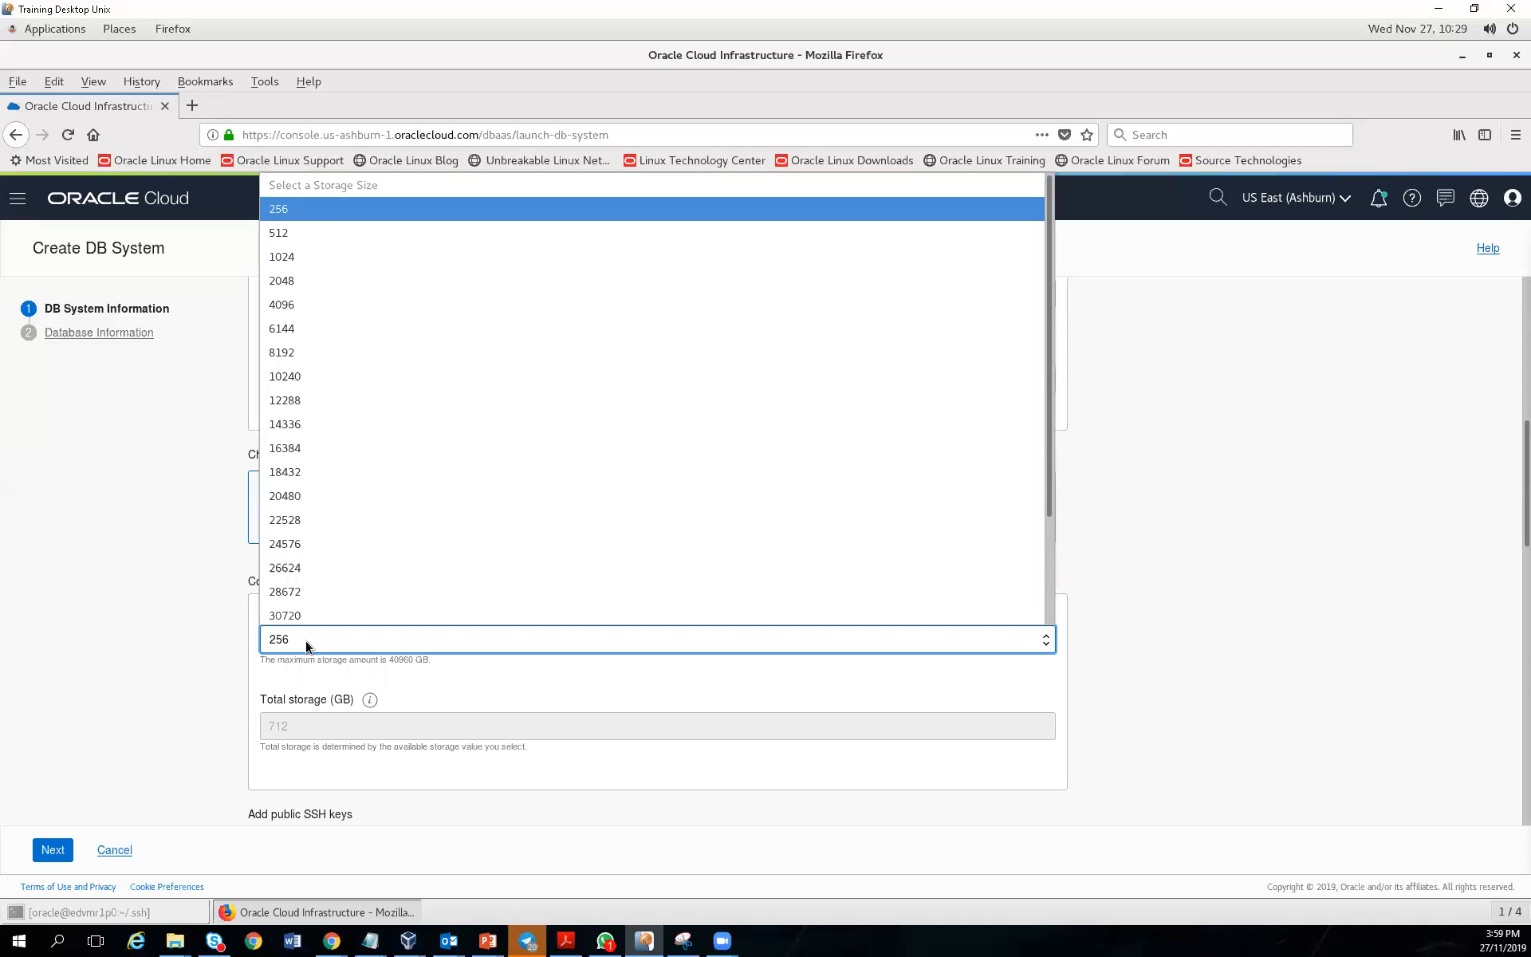
pyautogui.click(432, 682)
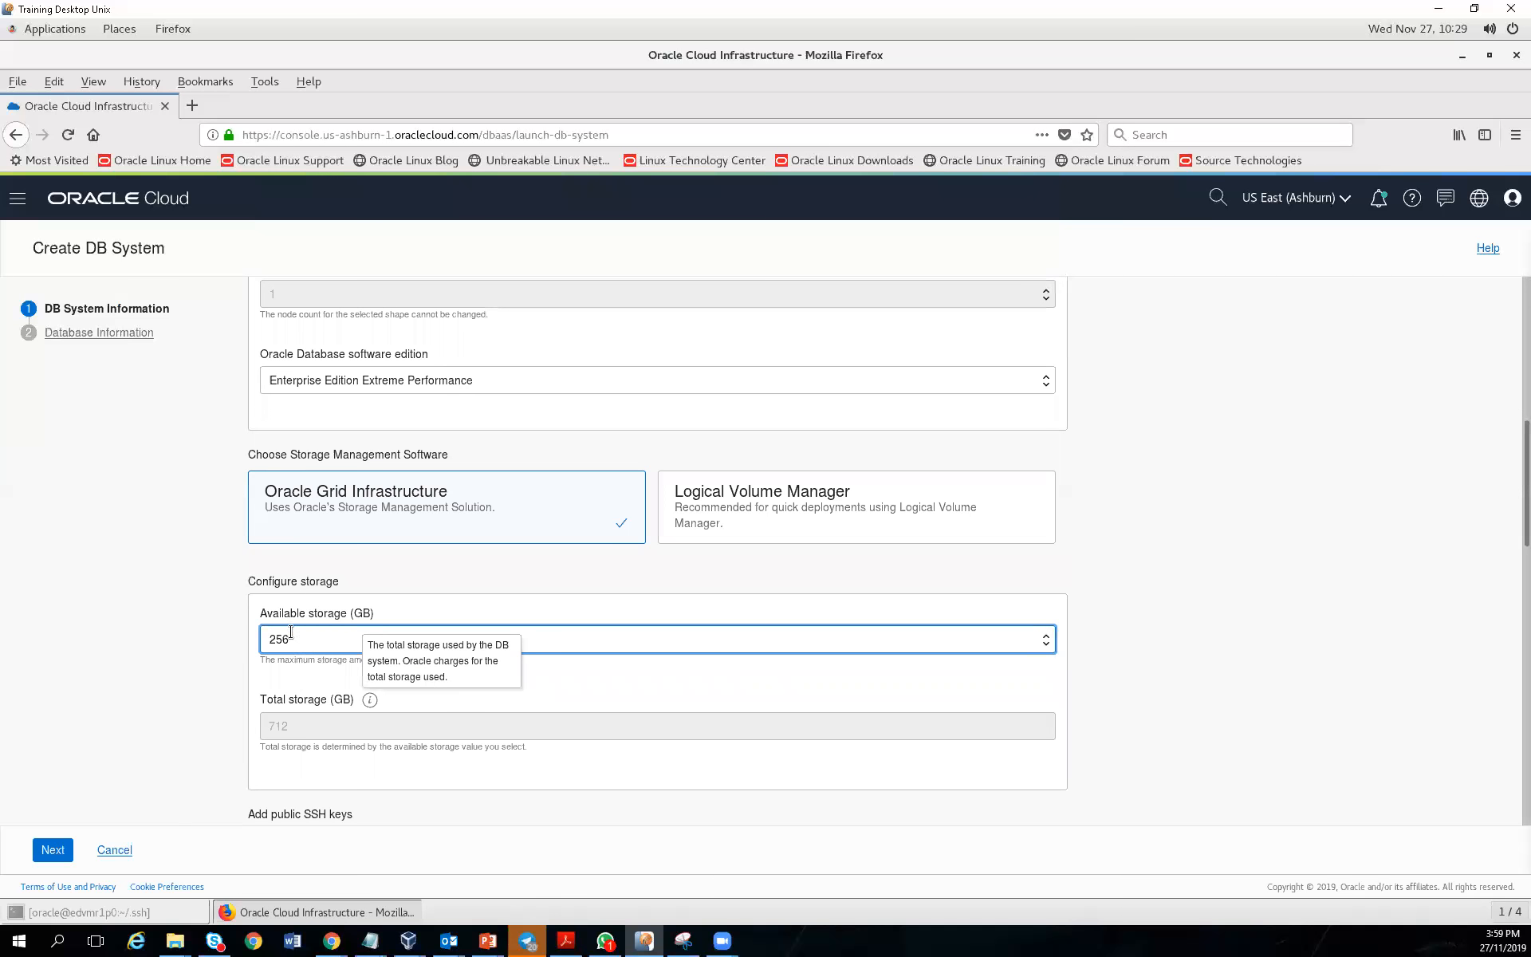
pyautogui.click(265, 646)
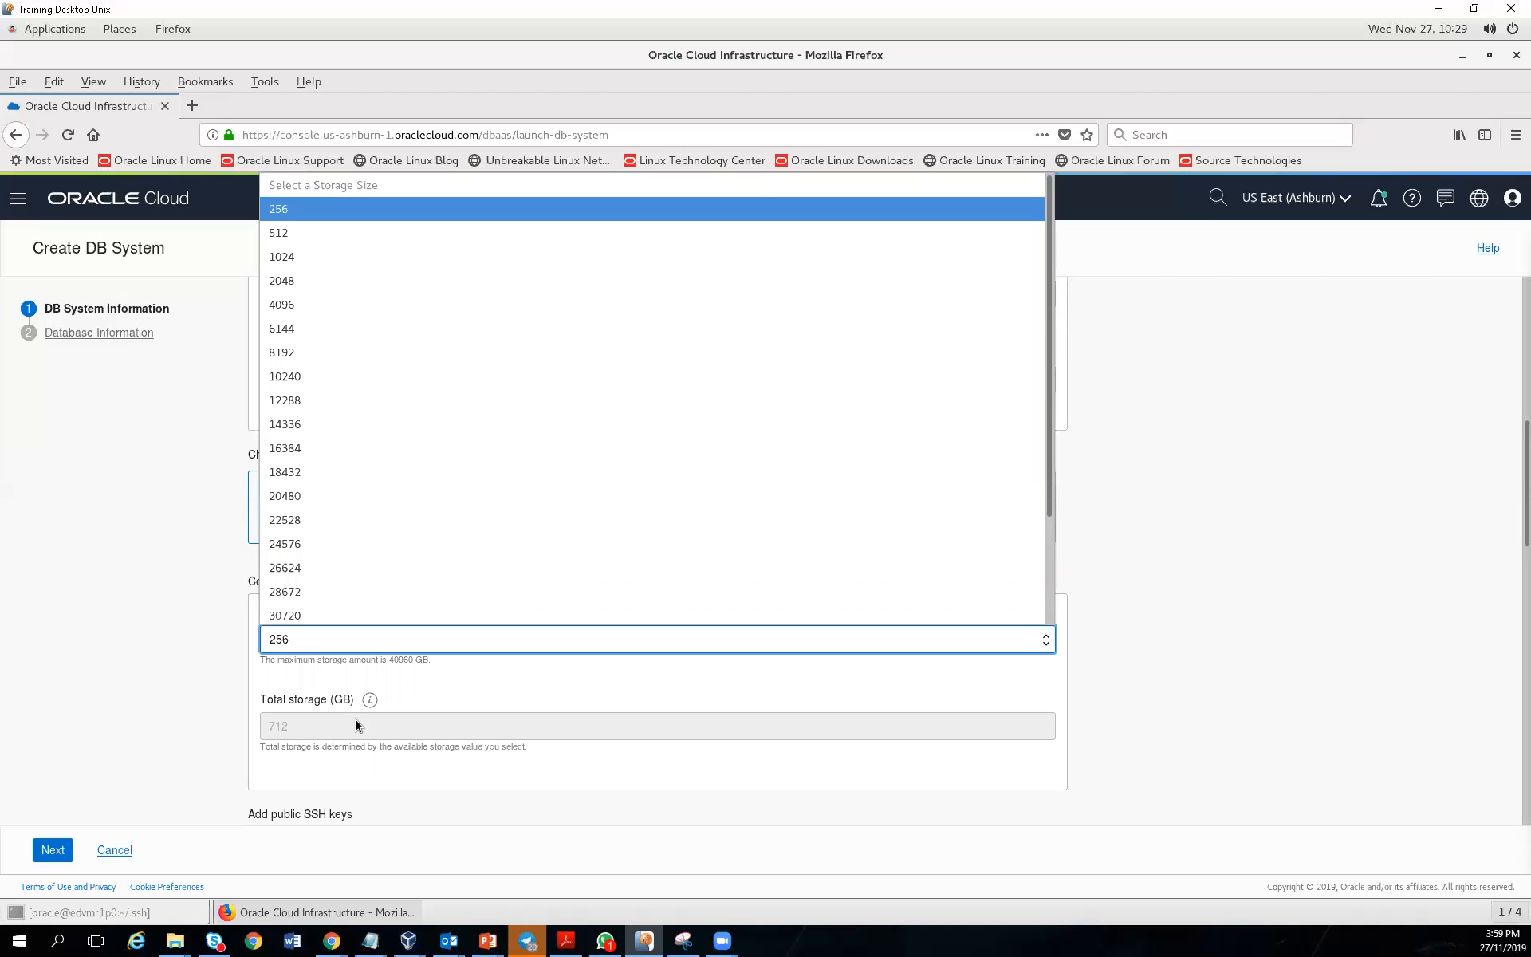
pyautogui.click(467, 687)
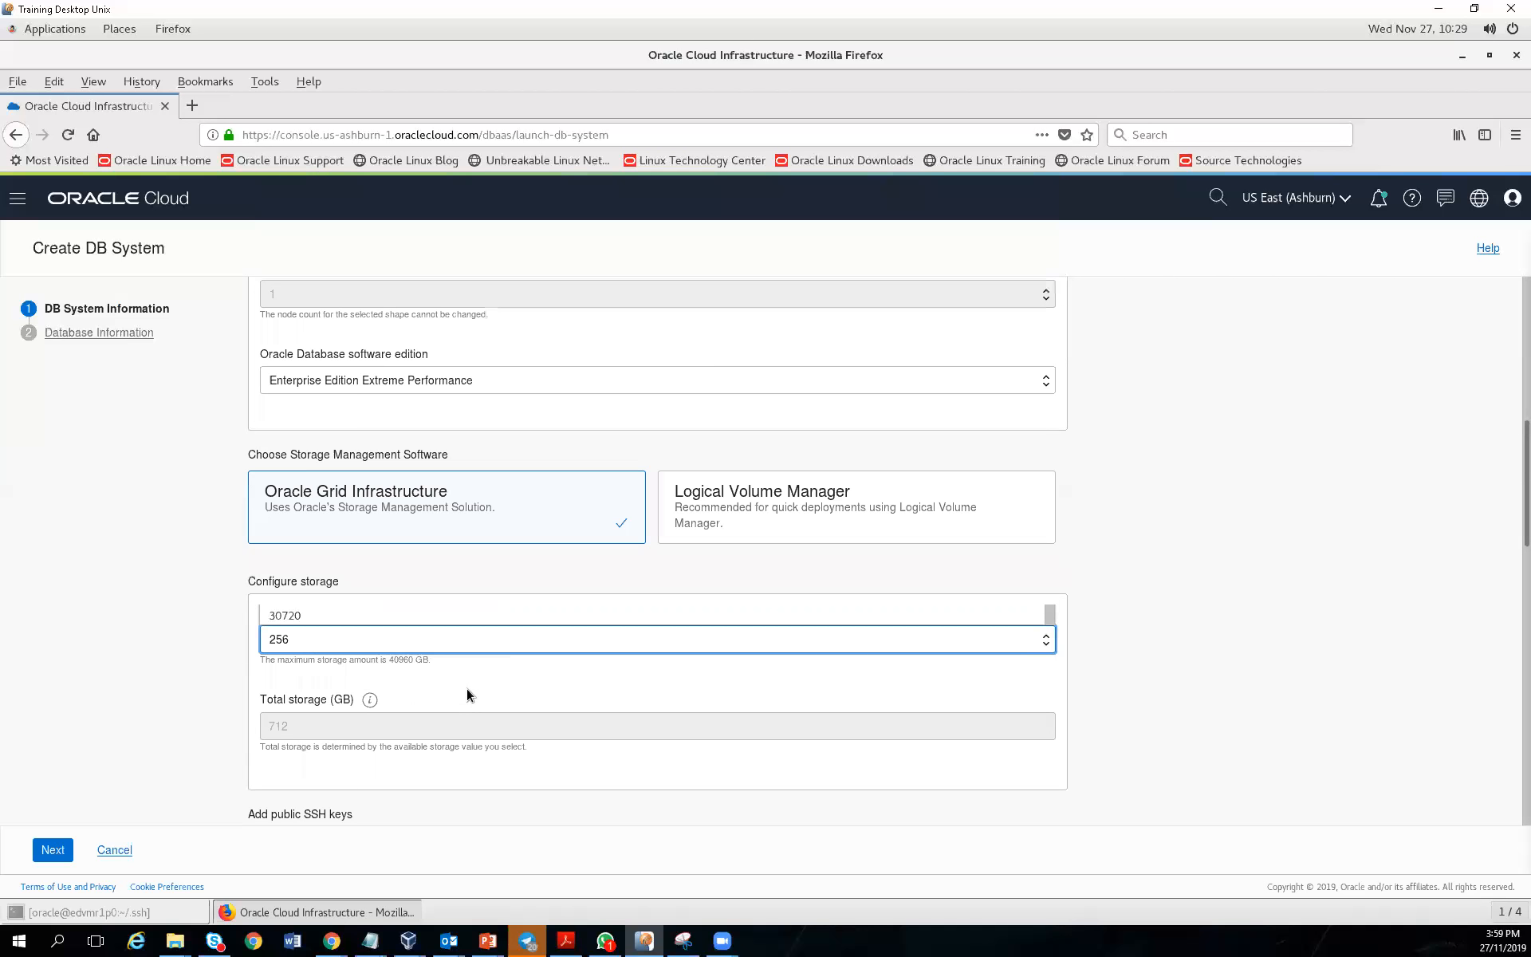
pyautogui.click(369, 708)
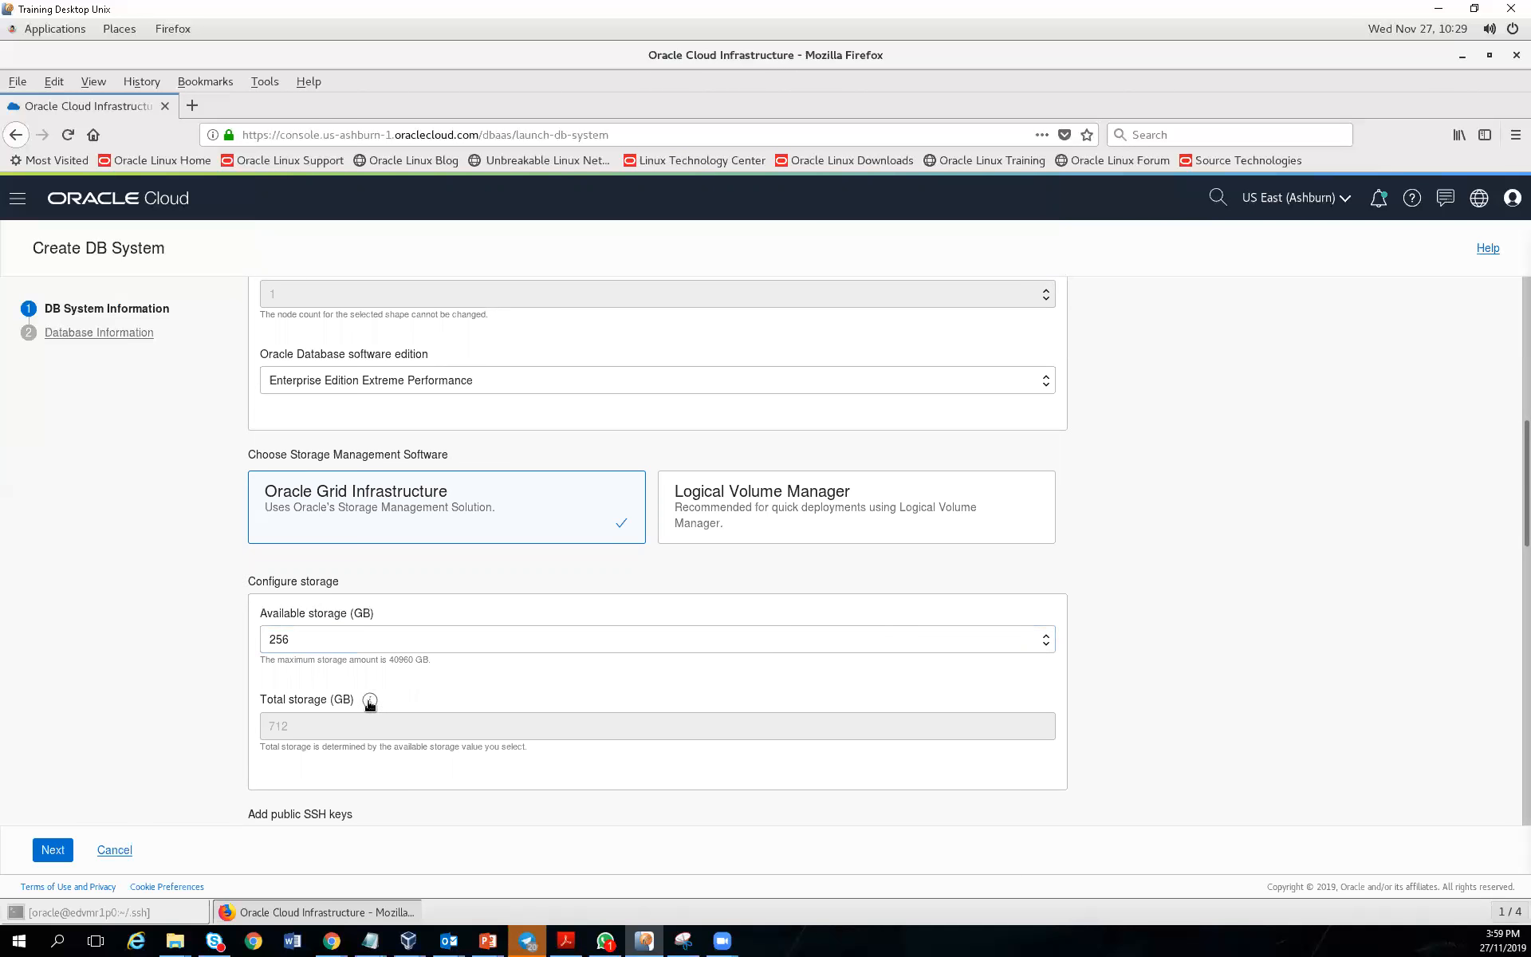
# Open the upload dialog for the public SSH key file, then bring Terminal forward
pyautogui.moveTo(370, 704)
pyautogui.scroll(-3, 1517, 525)
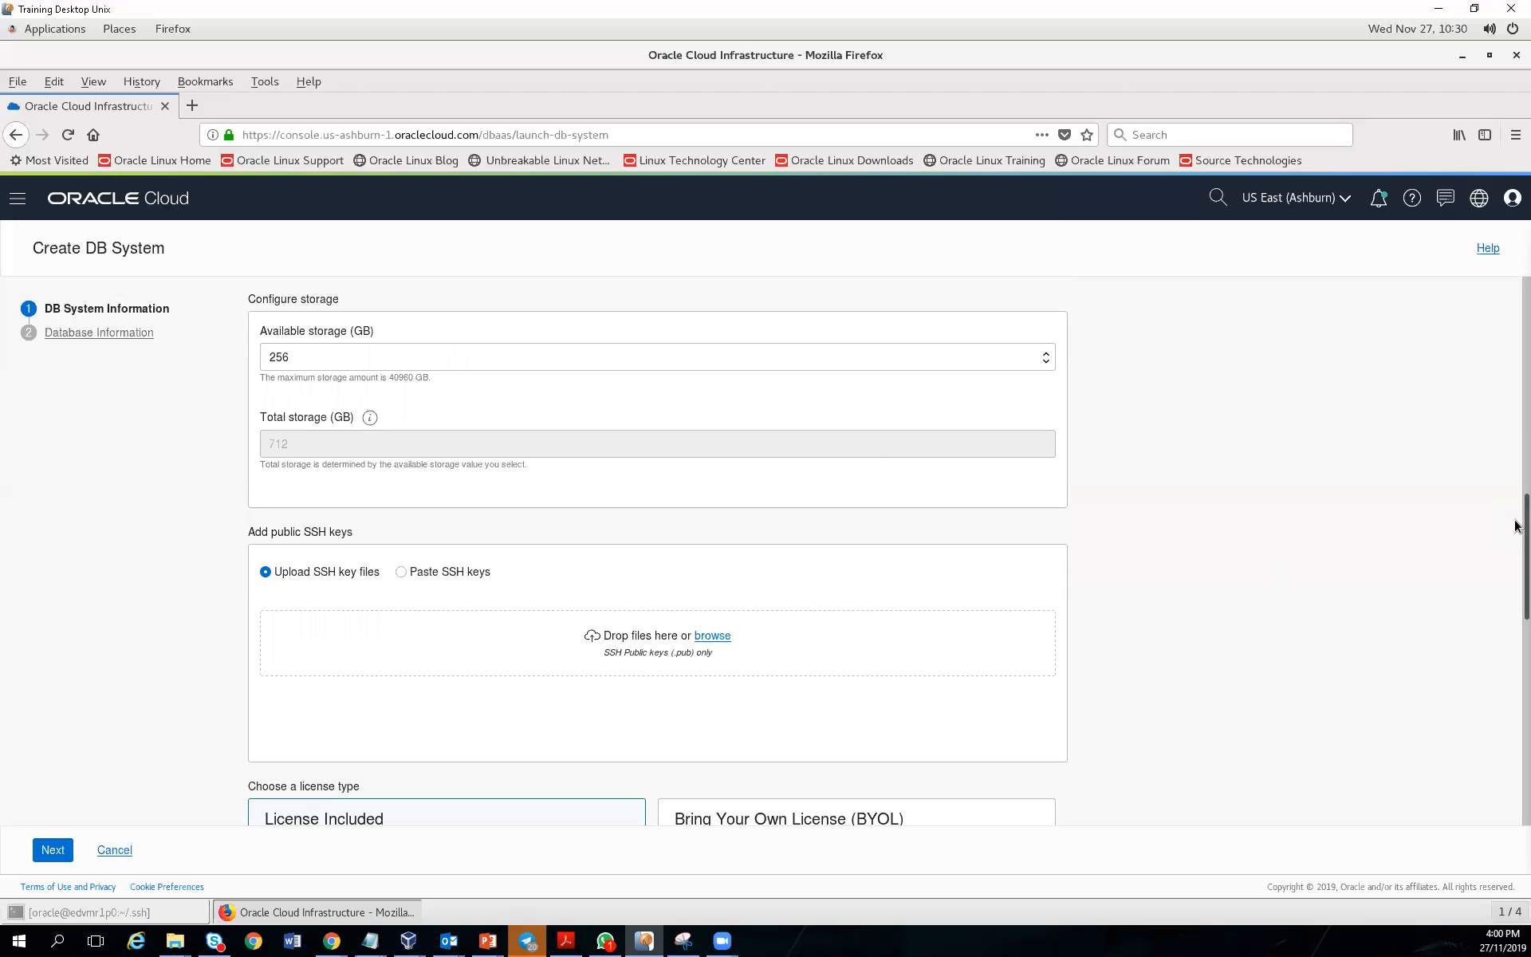
pyautogui.click(710, 636)
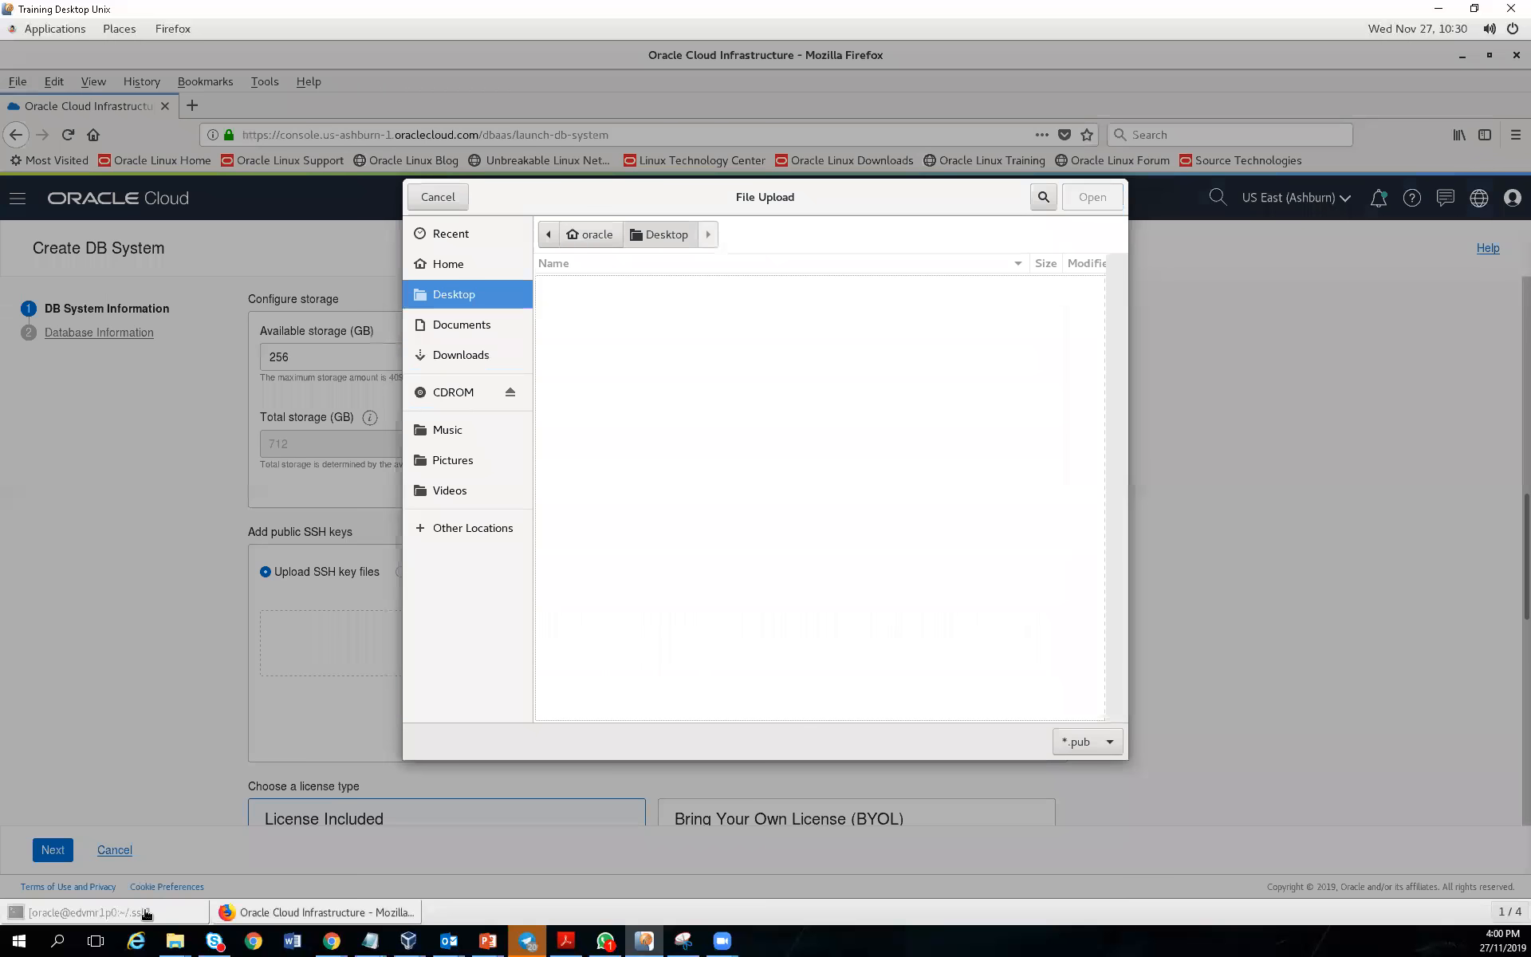
pyautogui.click(144, 918)
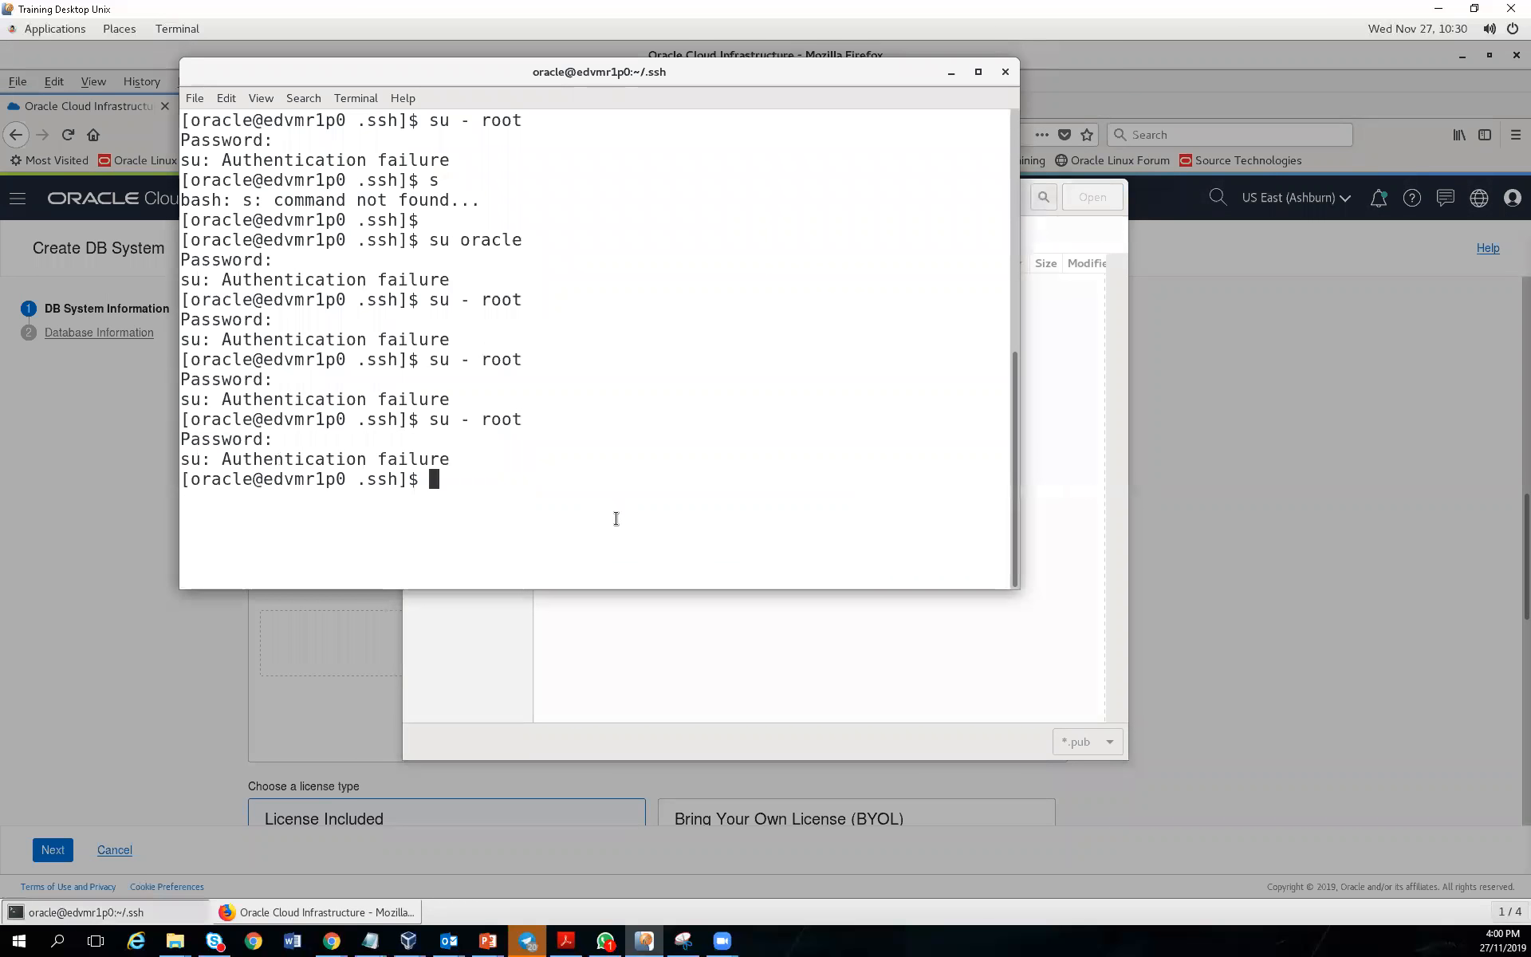
# Confirm the terminal is in /home/oracle/.ssh and list its files, including OCI-privateKey.pub
pyautogui.write('pwd')
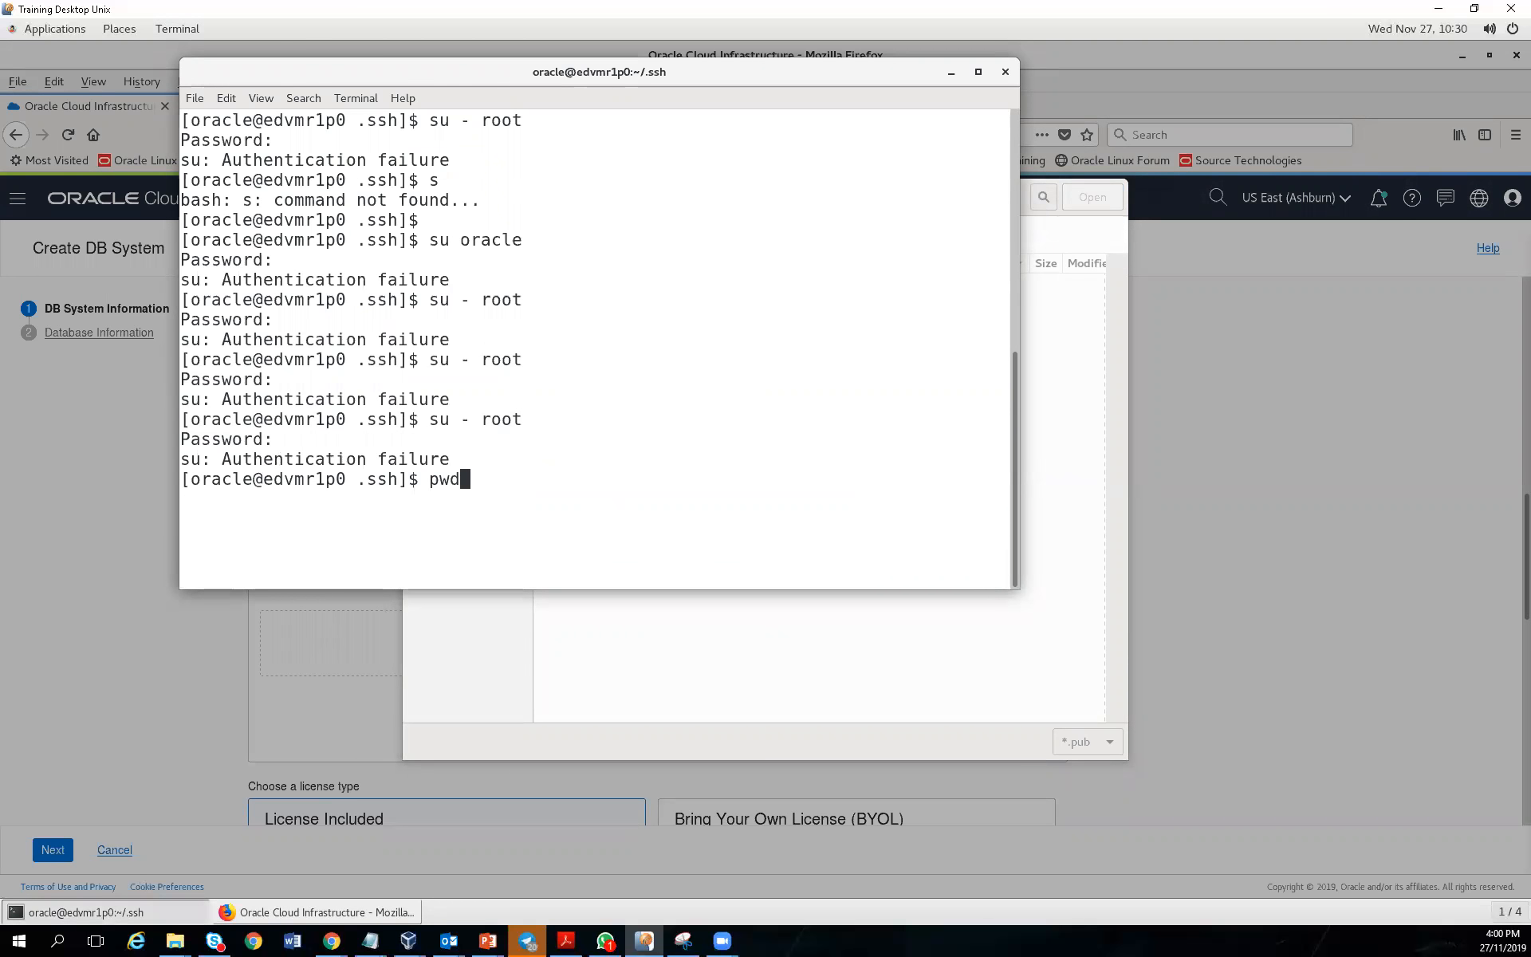
pyautogui.press('Return')
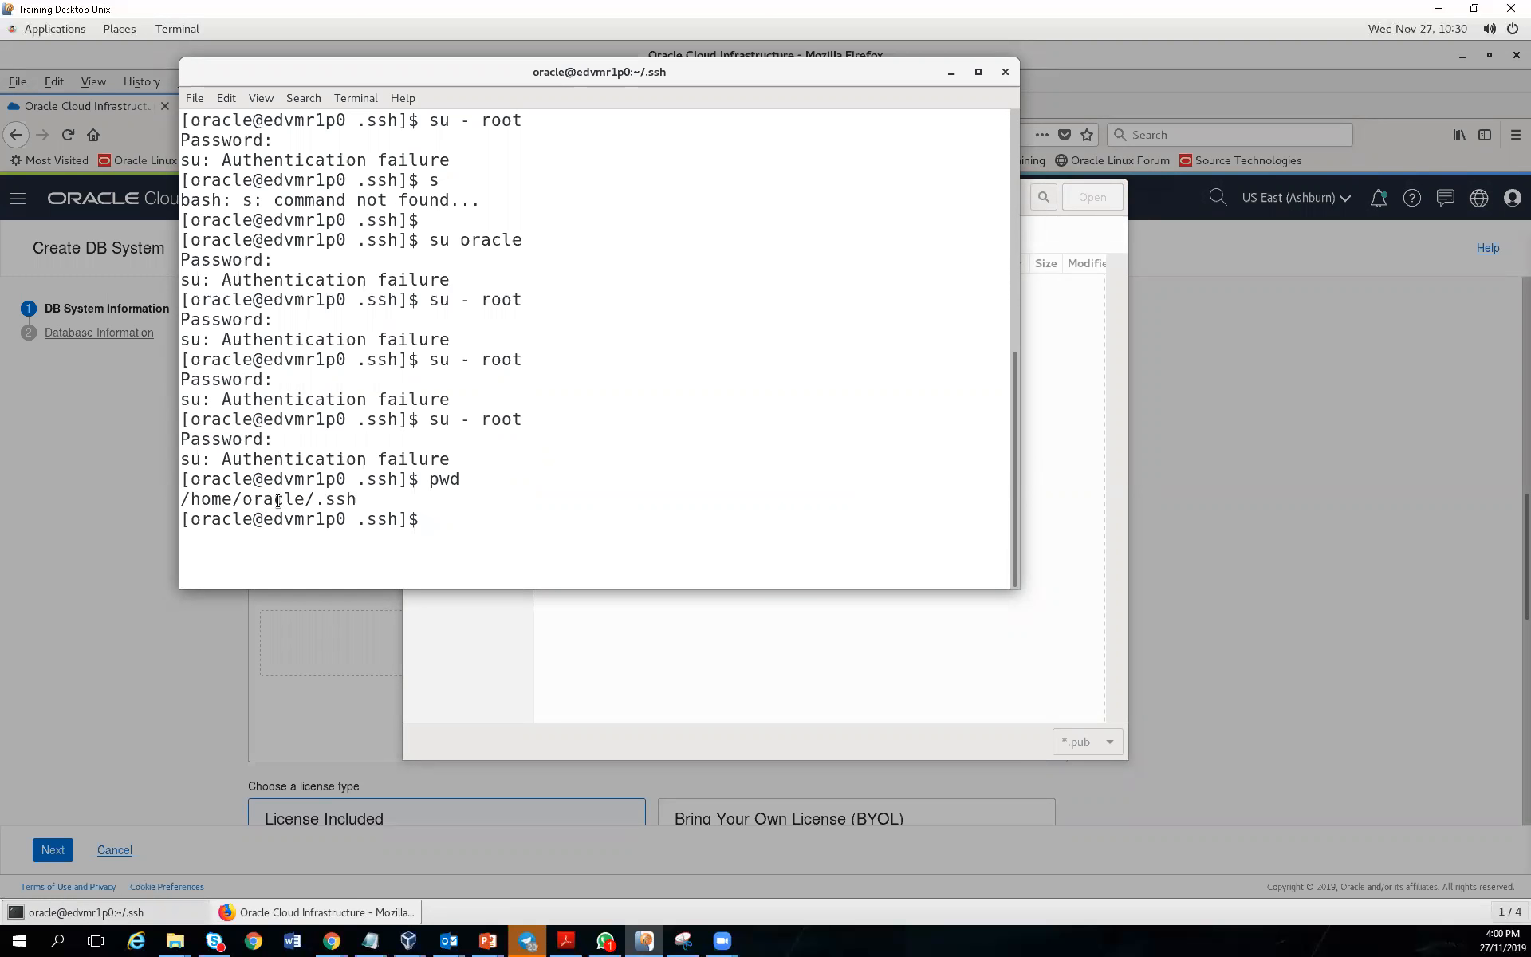
pyautogui.write('ls -lart')
pyautogui.press('Return')
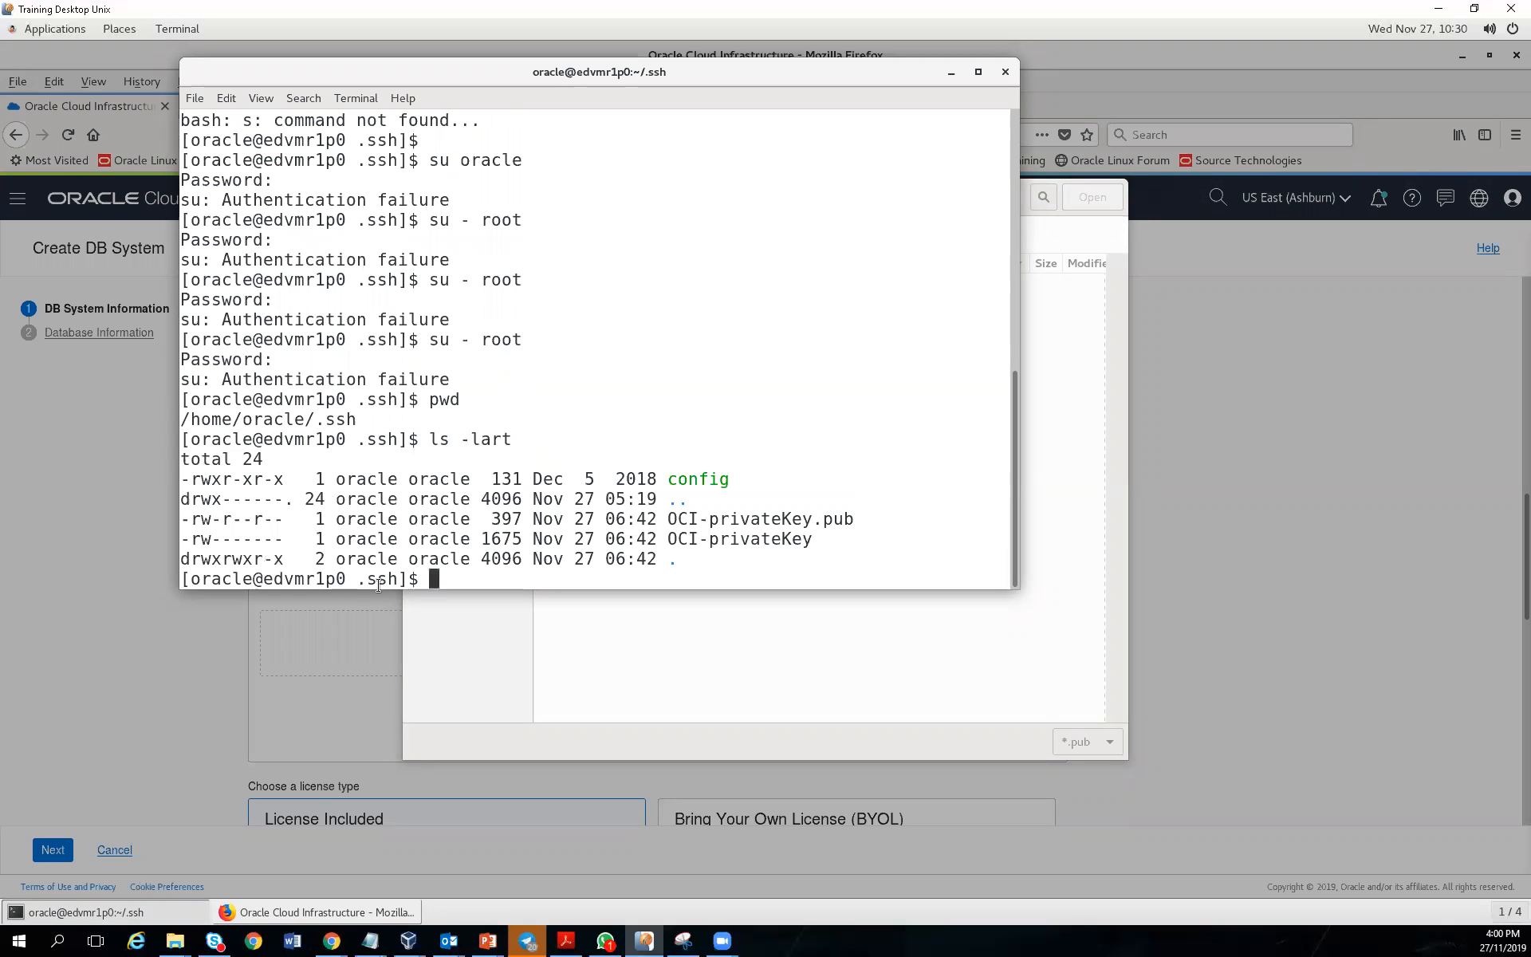
pyautogui.doubleClick(784, 519)
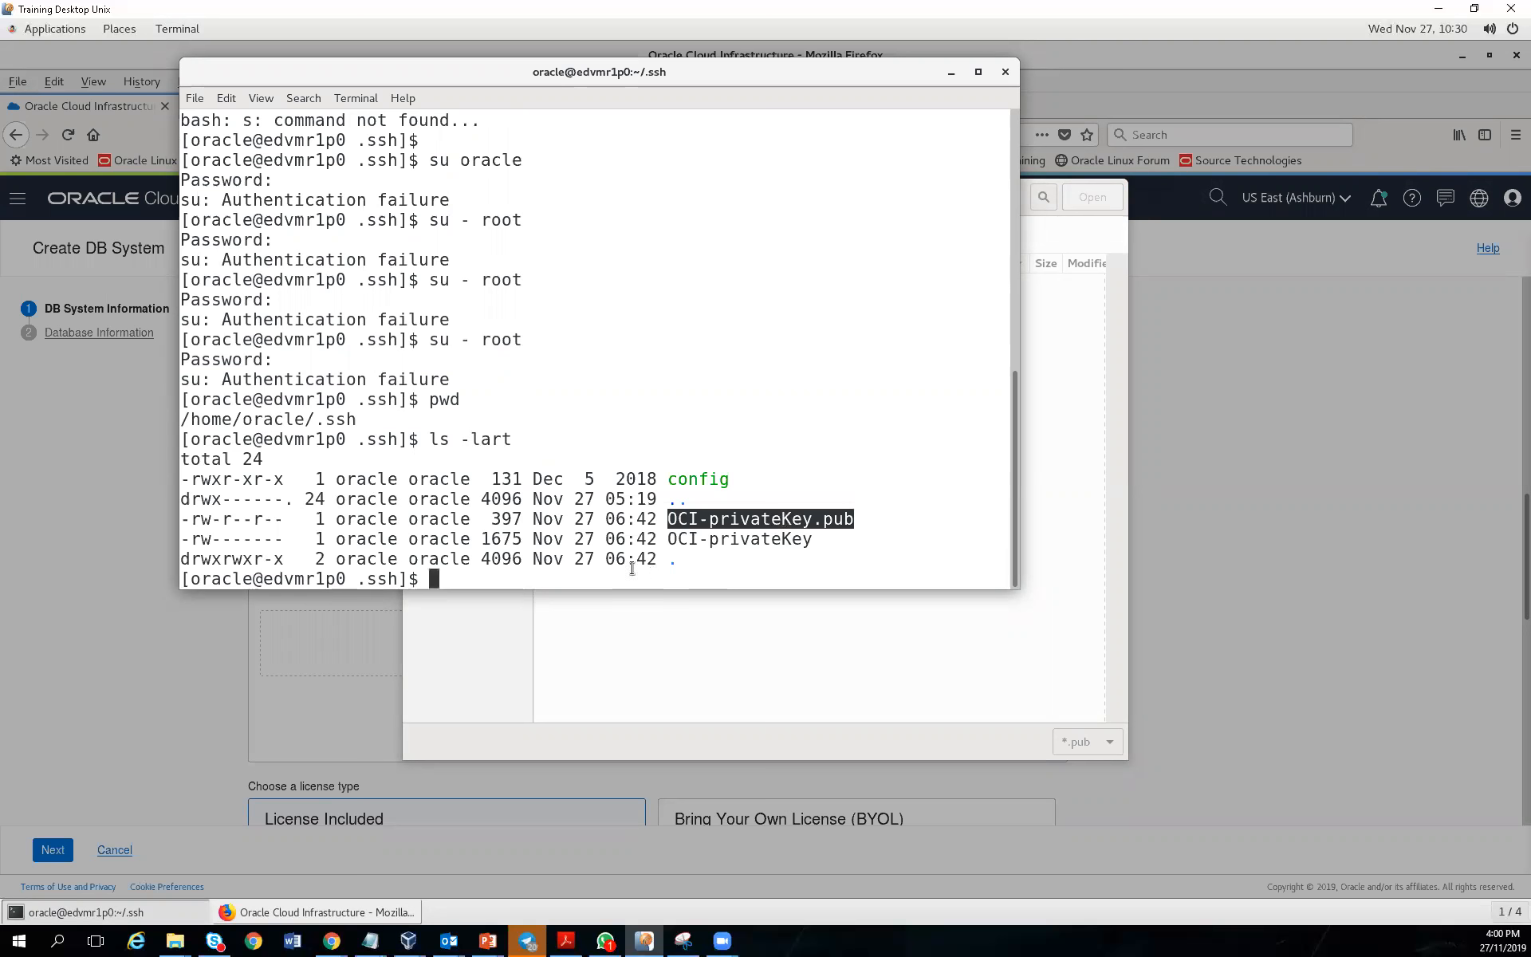
pyautogui.doubleClick(321, 421)
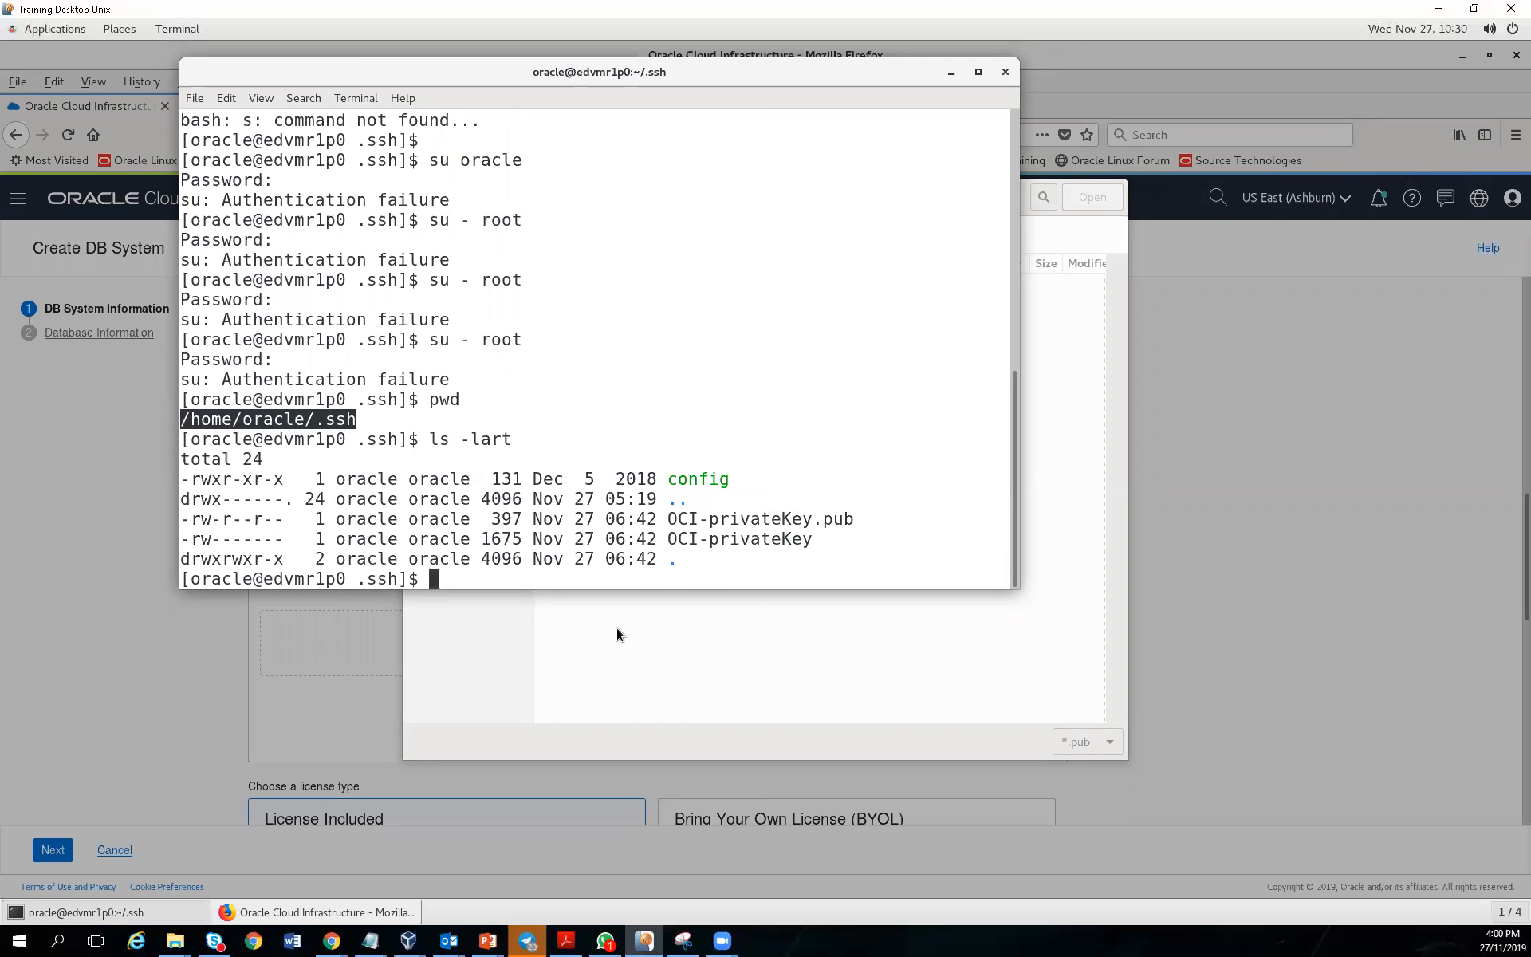
pyautogui.click(616, 629)
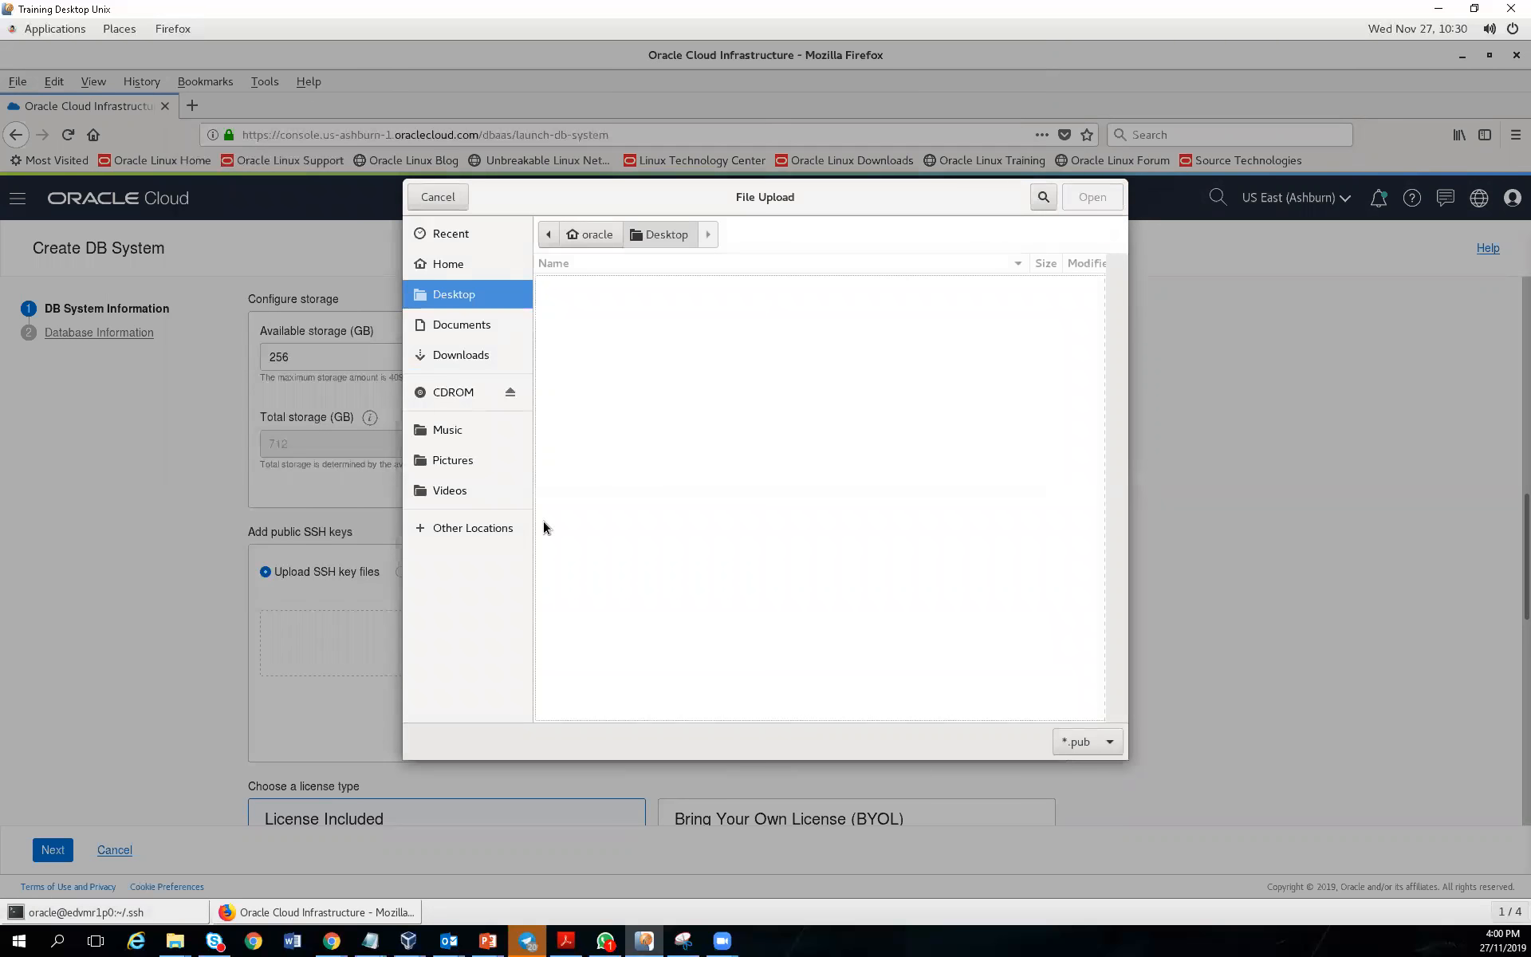
# Browse the upload dialog from Computer down into u01/app/oraInventory
pyautogui.click(451, 266)
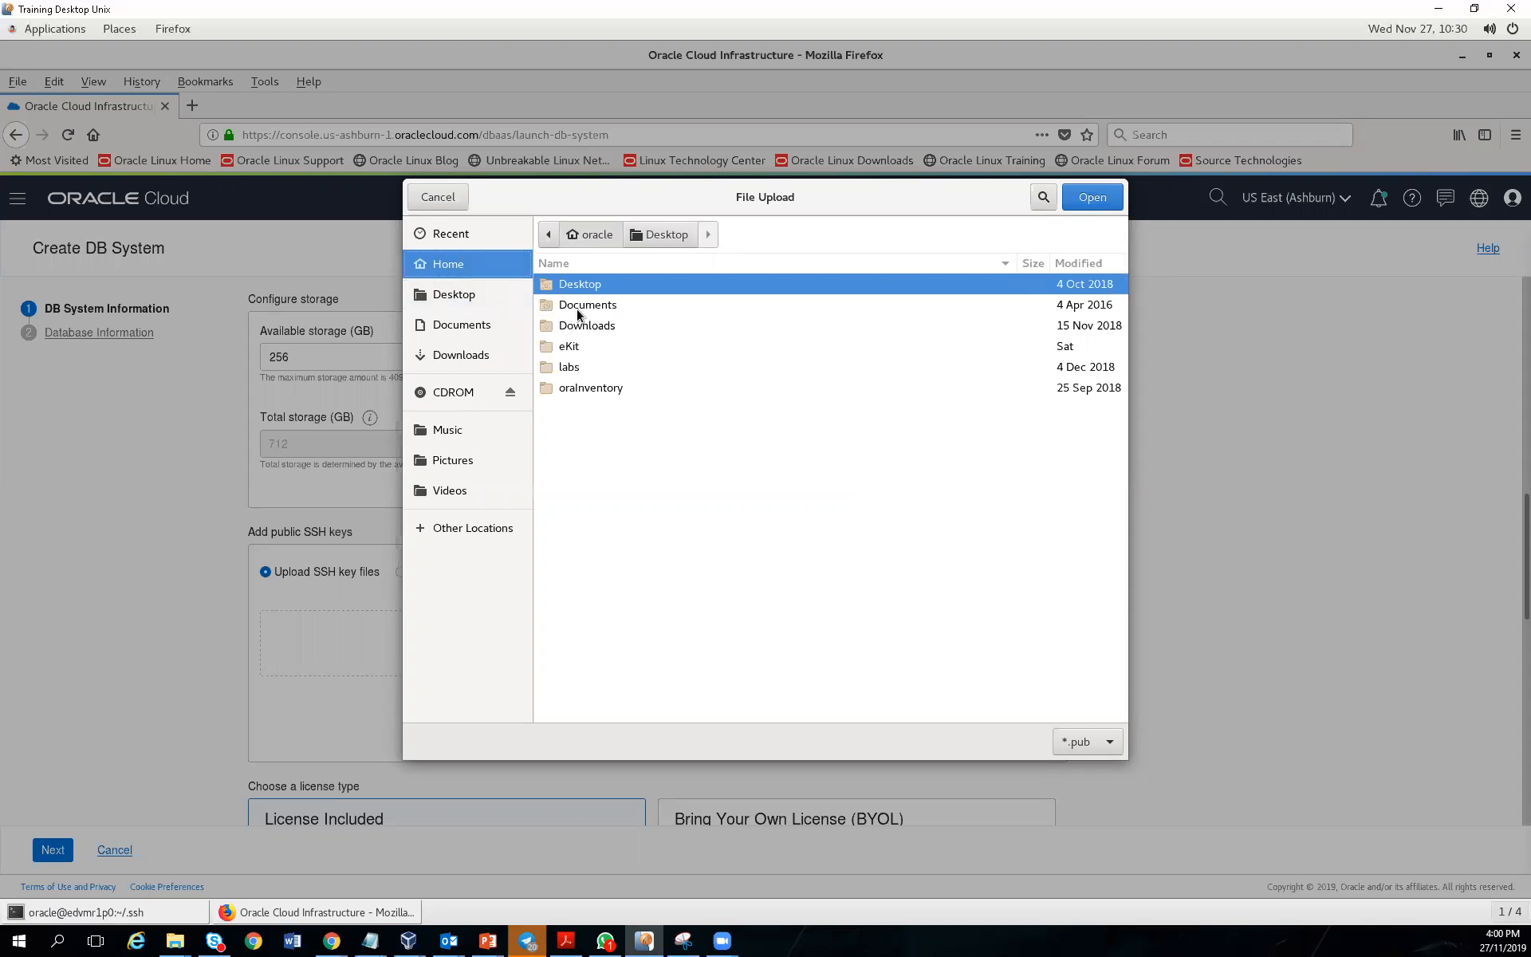
pyautogui.click(550, 237)
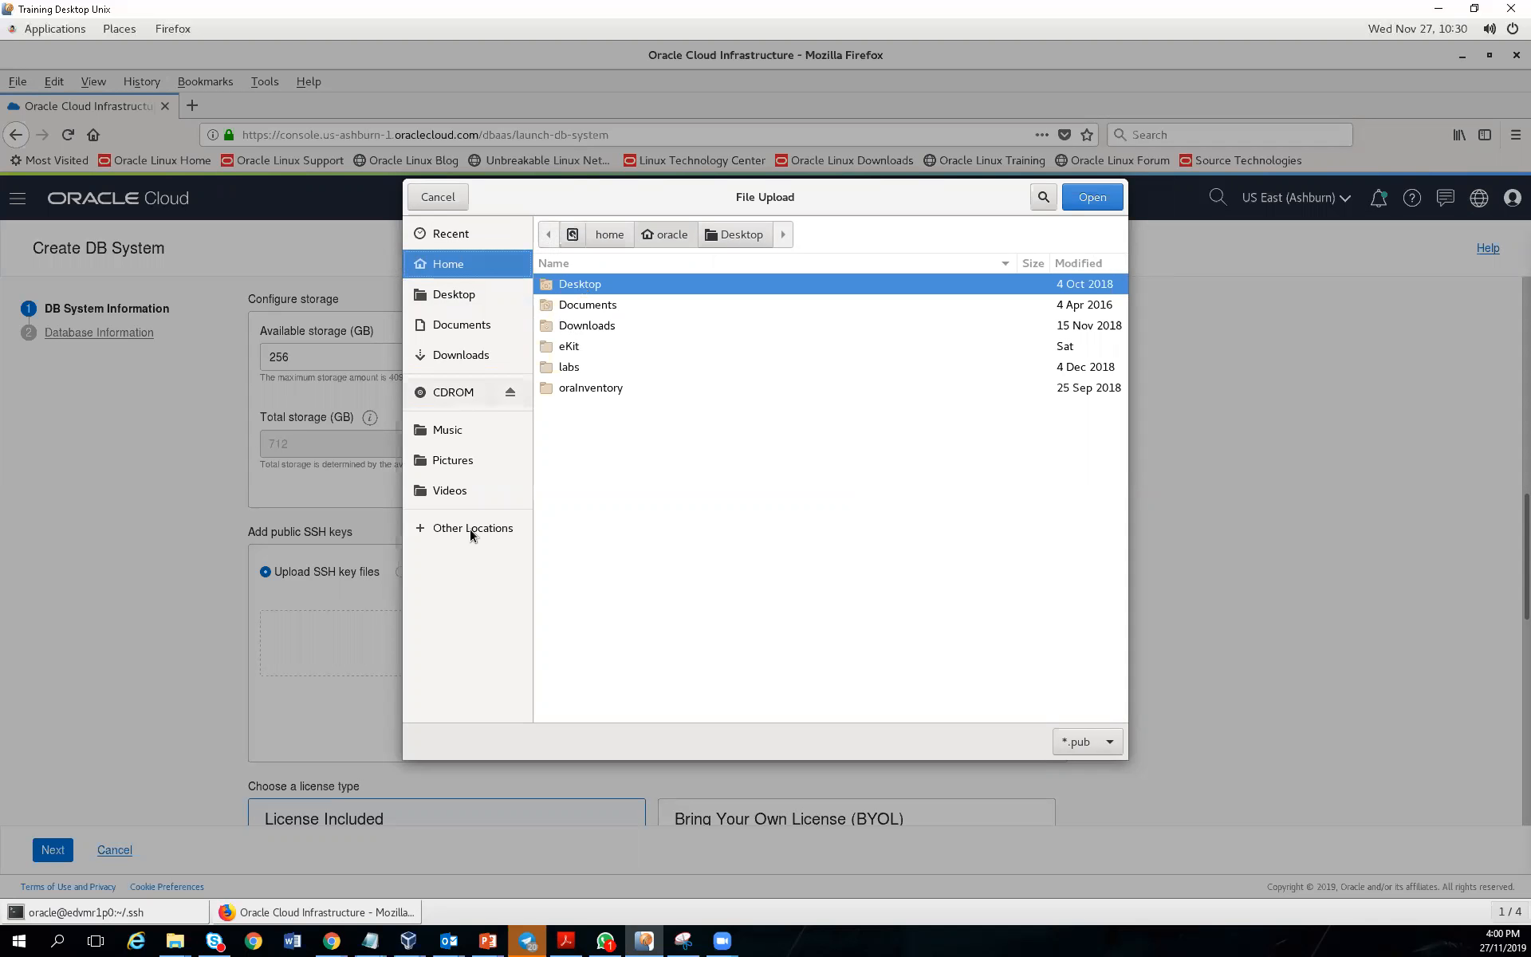
pyautogui.click(471, 529)
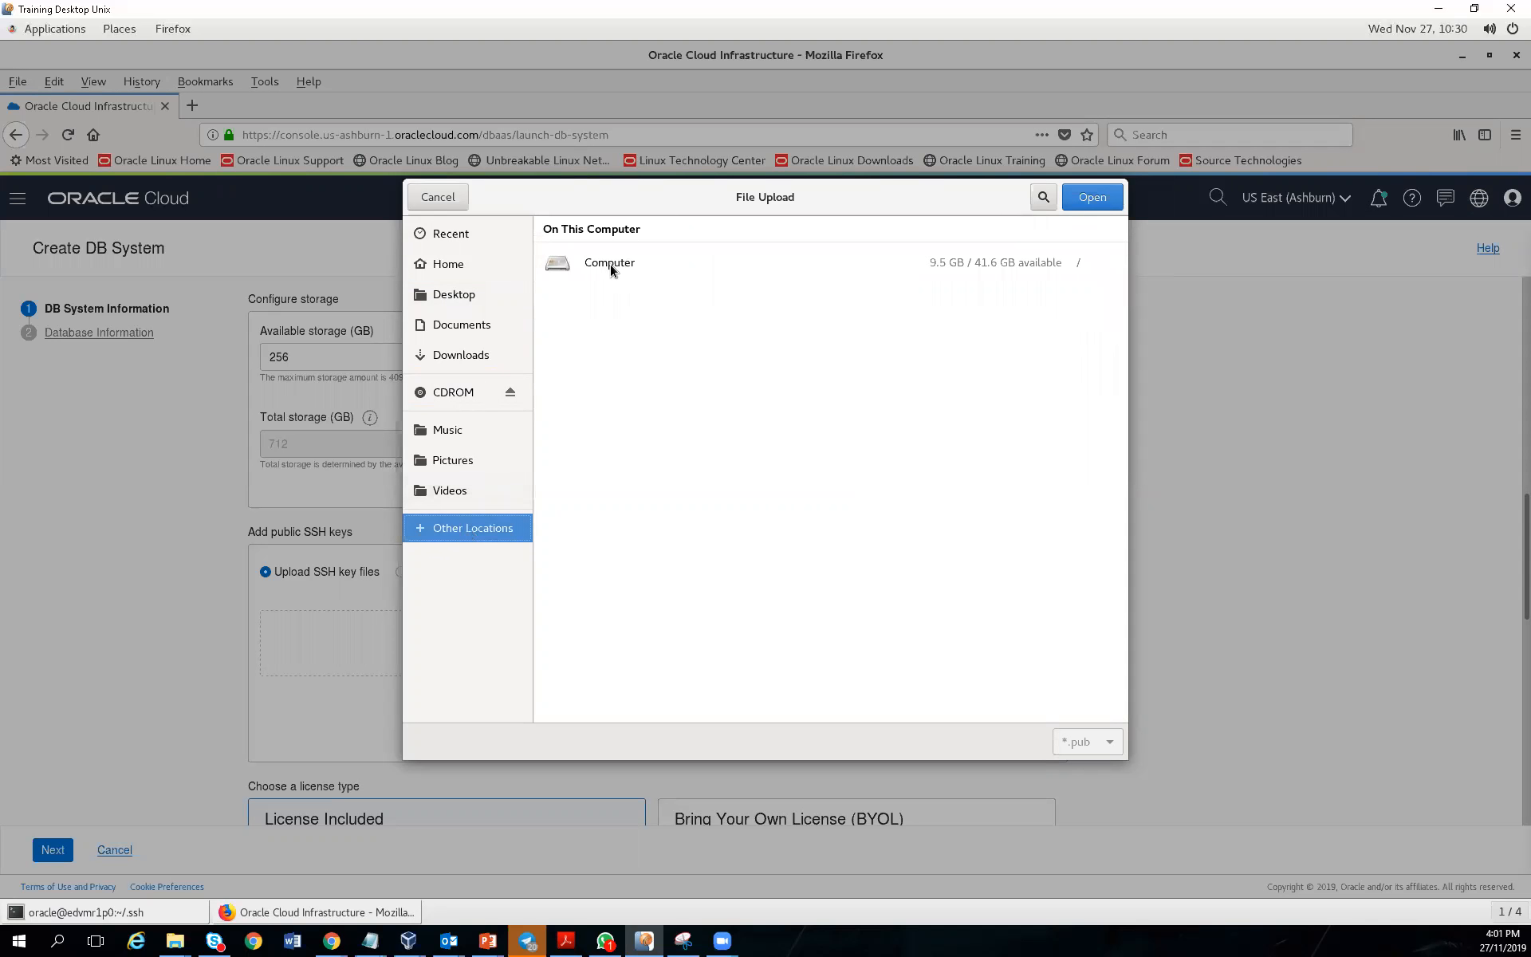
pyautogui.click(610, 265)
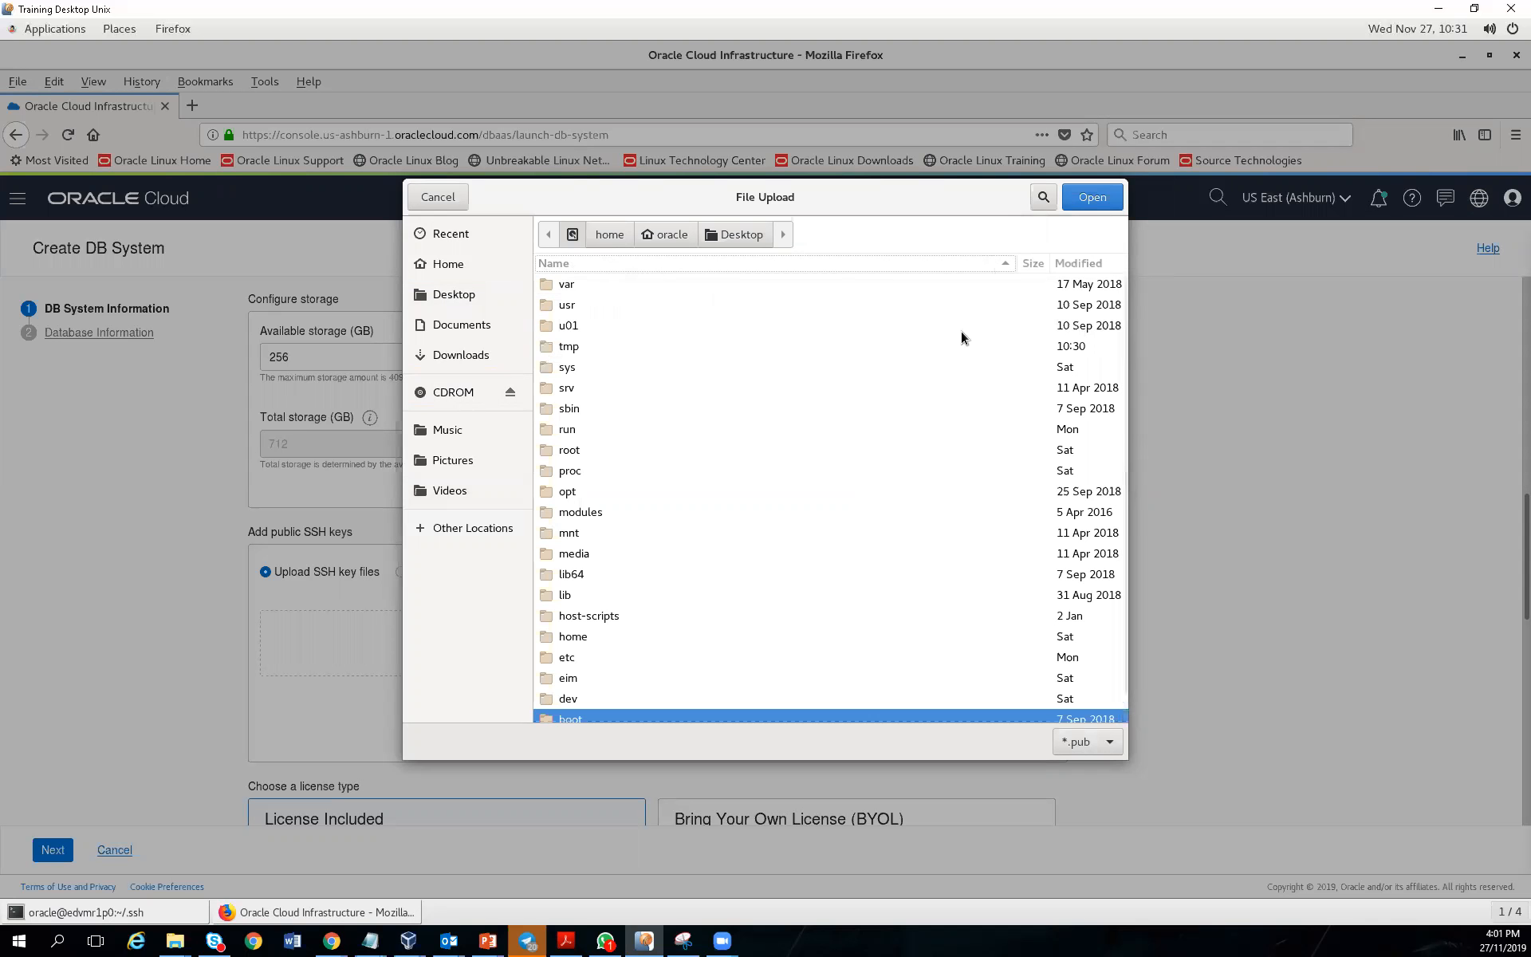
pyautogui.doubleClick(568, 326)
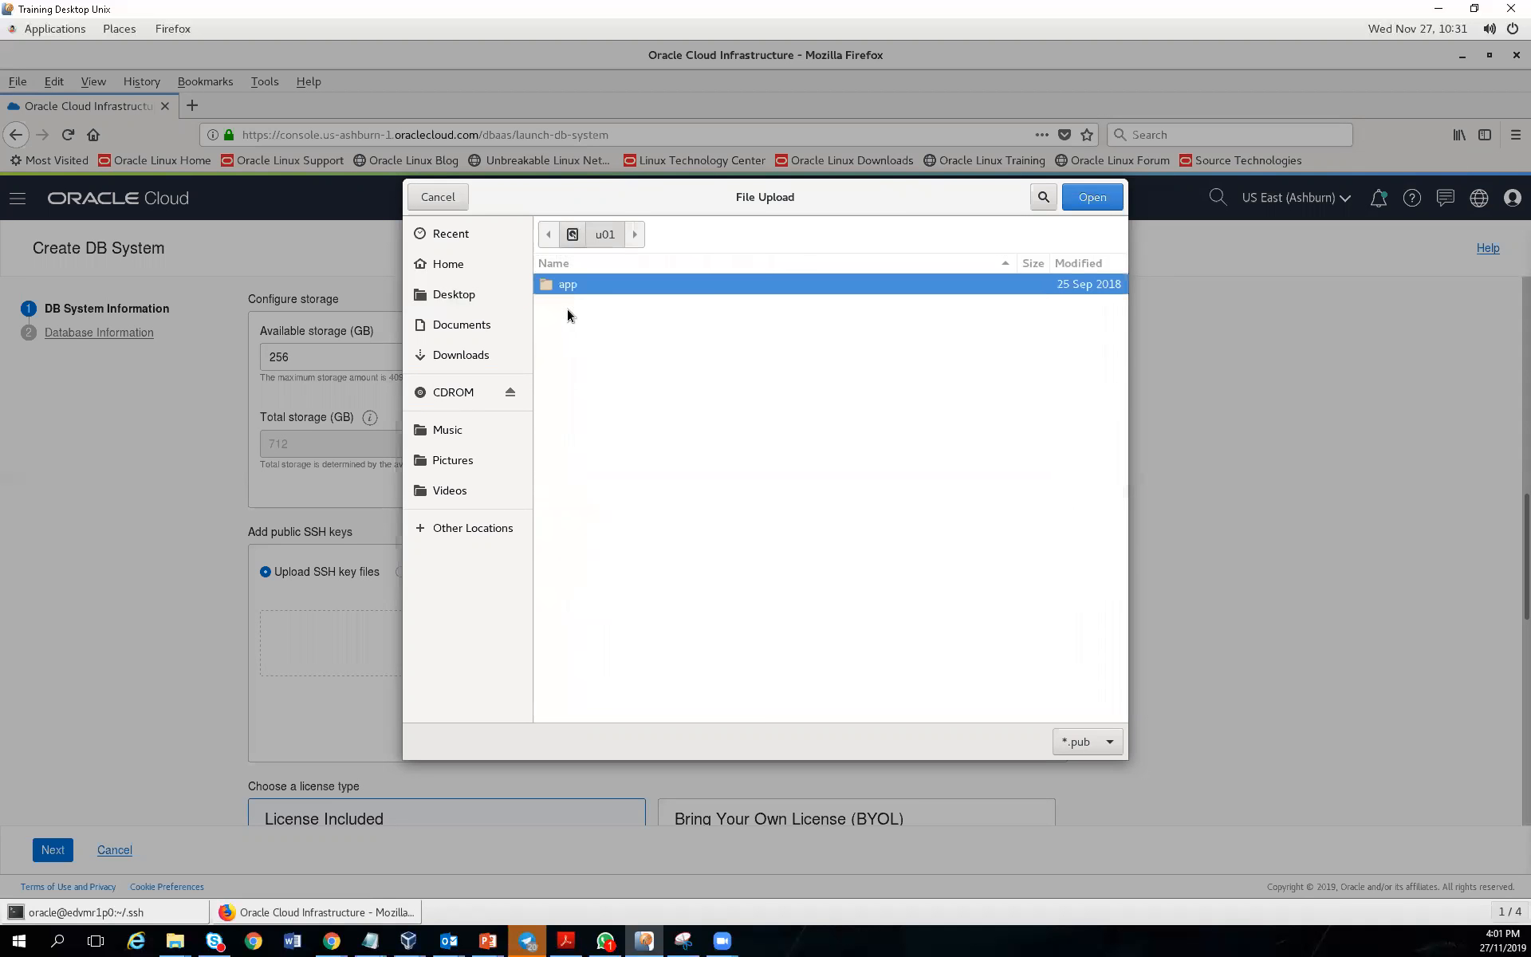
pyautogui.doubleClick(568, 289)
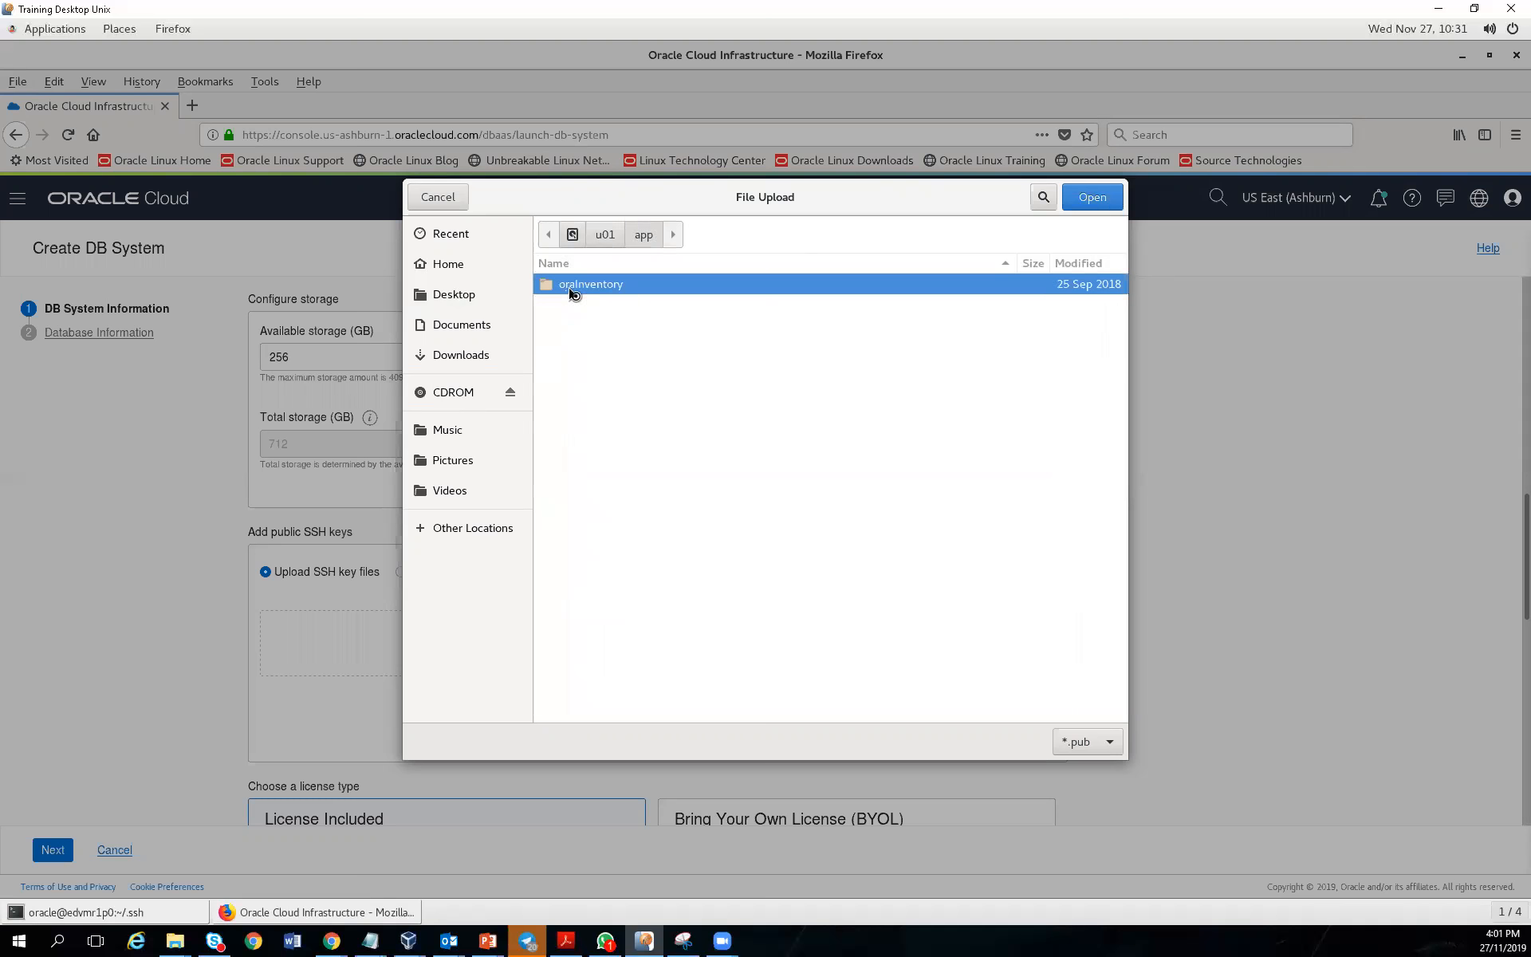
pyautogui.doubleClick(567, 289)
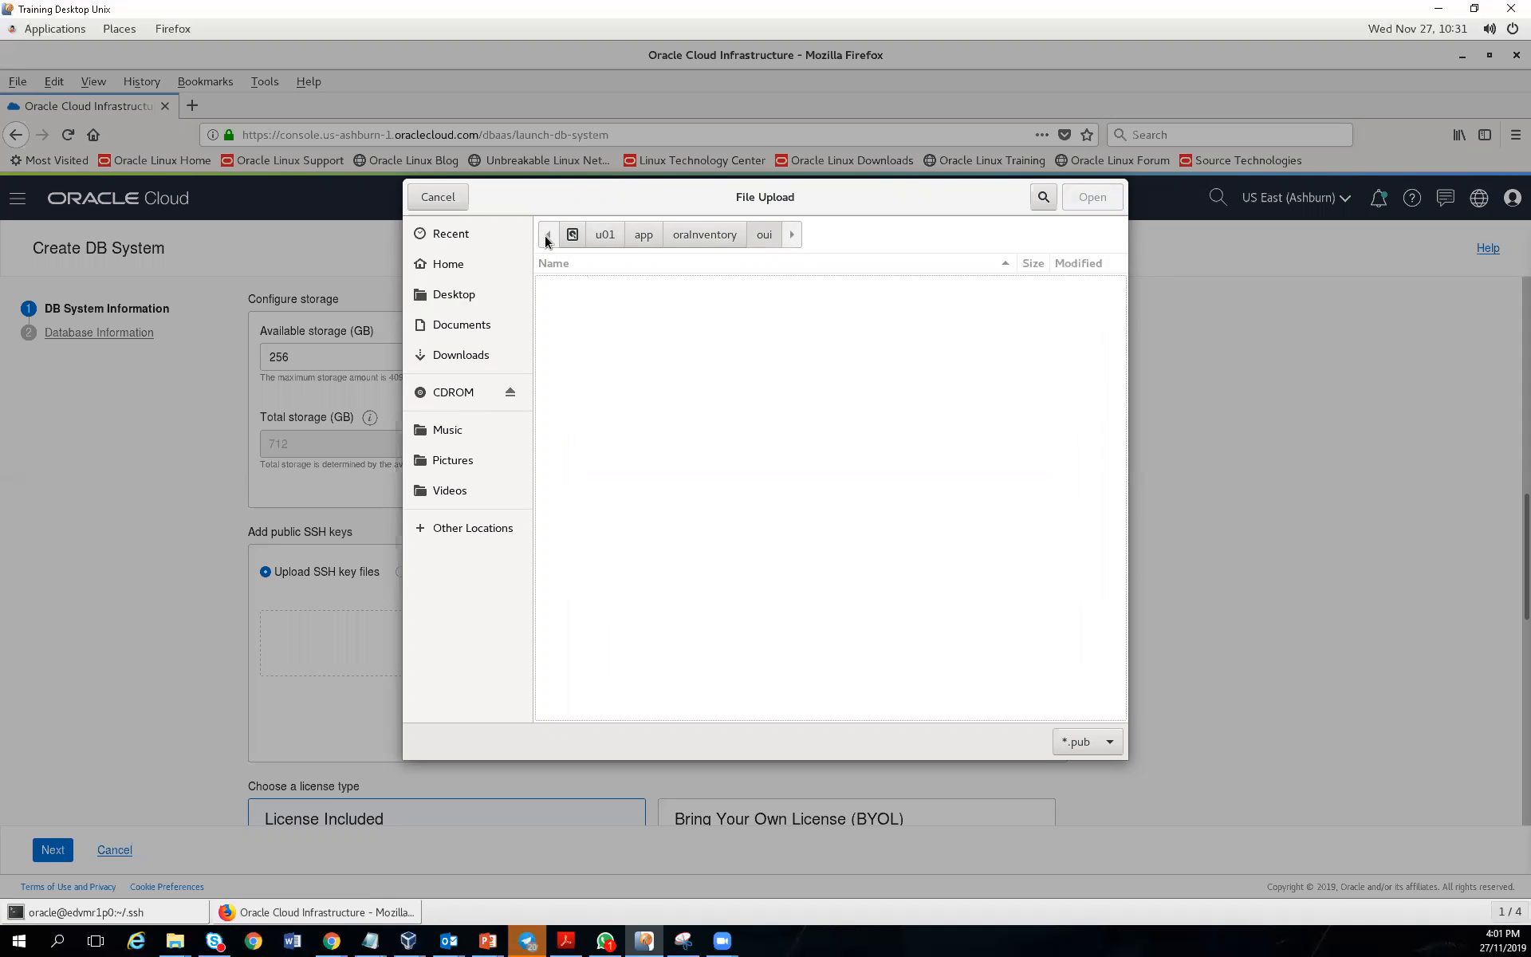
# Browse the upload dialog to /home/oracle, then return to the terminal
pyautogui.click(449, 530)
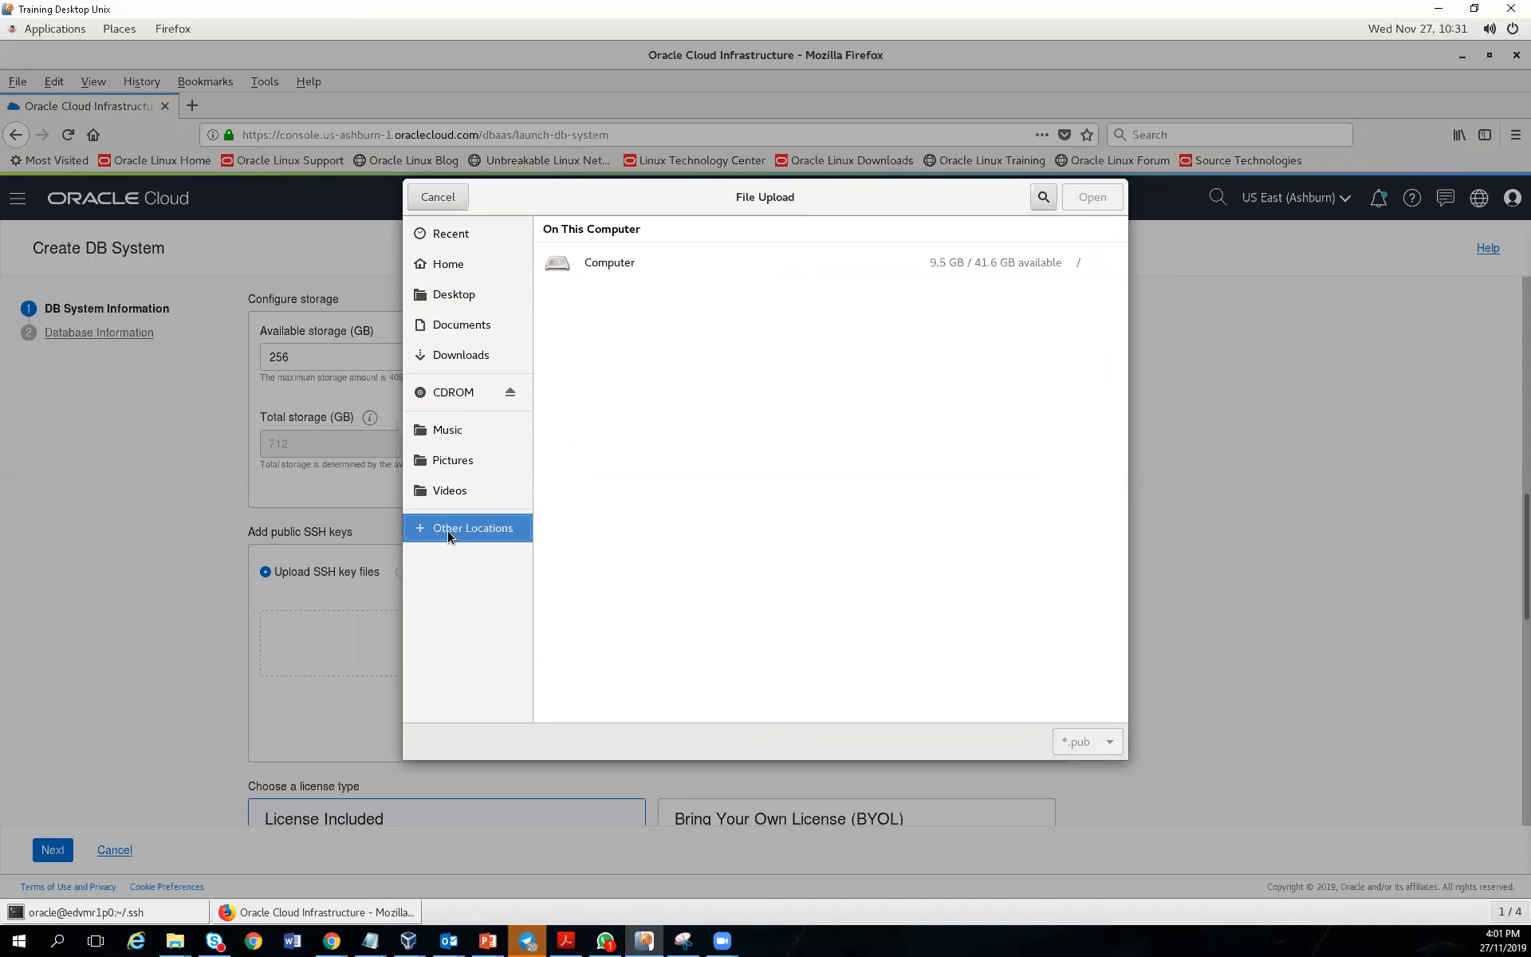
pyautogui.click(610, 264)
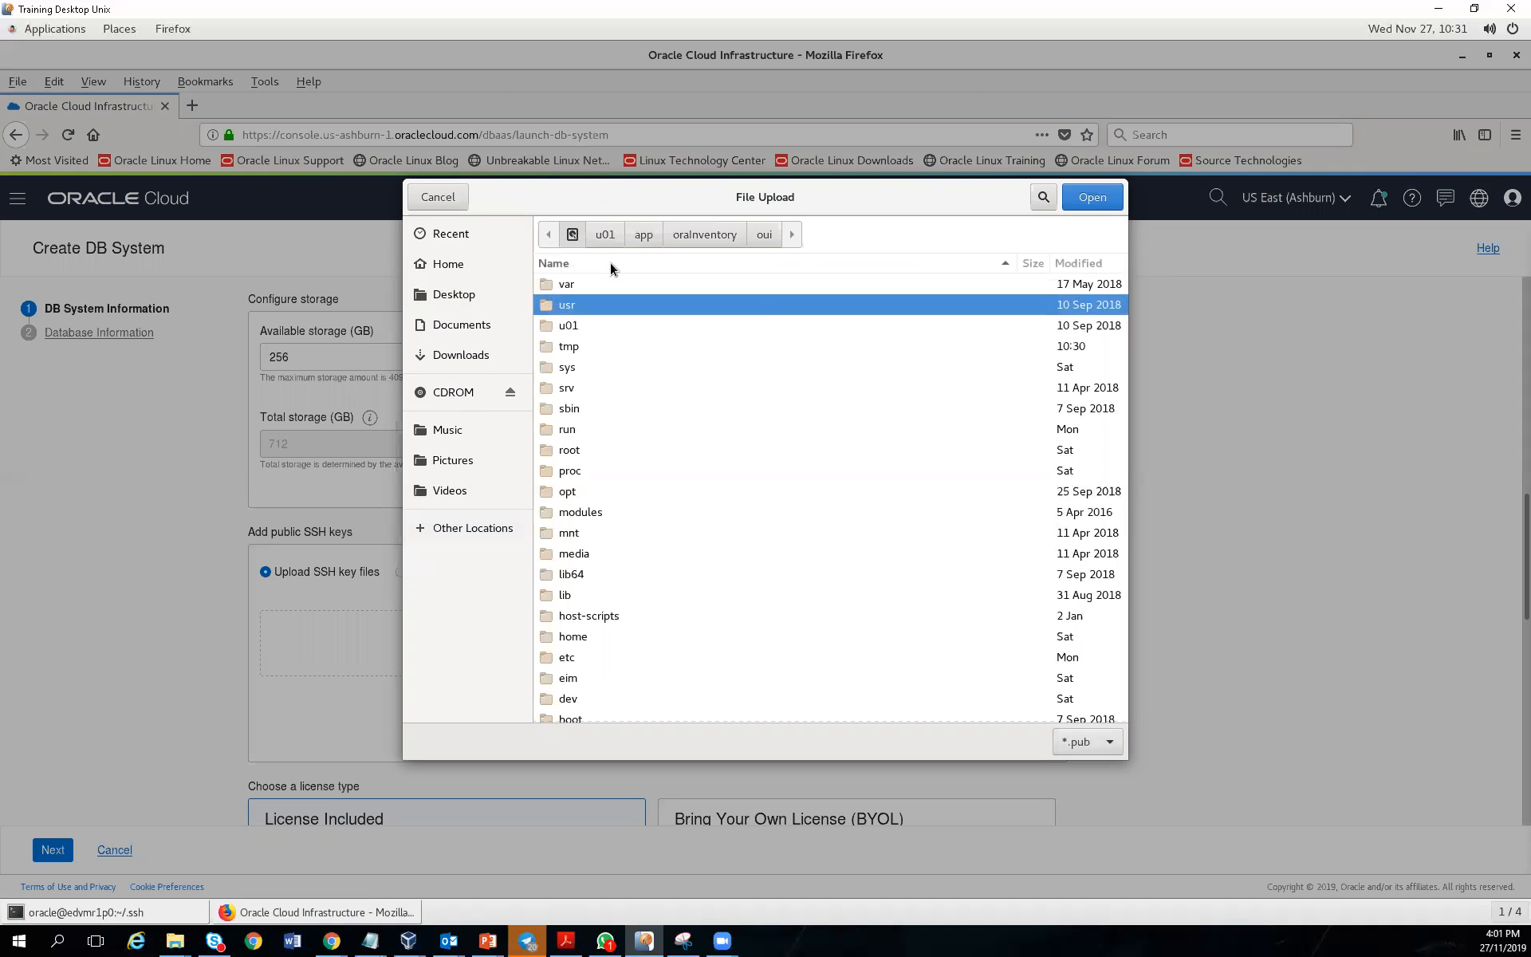
pyautogui.doubleClick(557, 638)
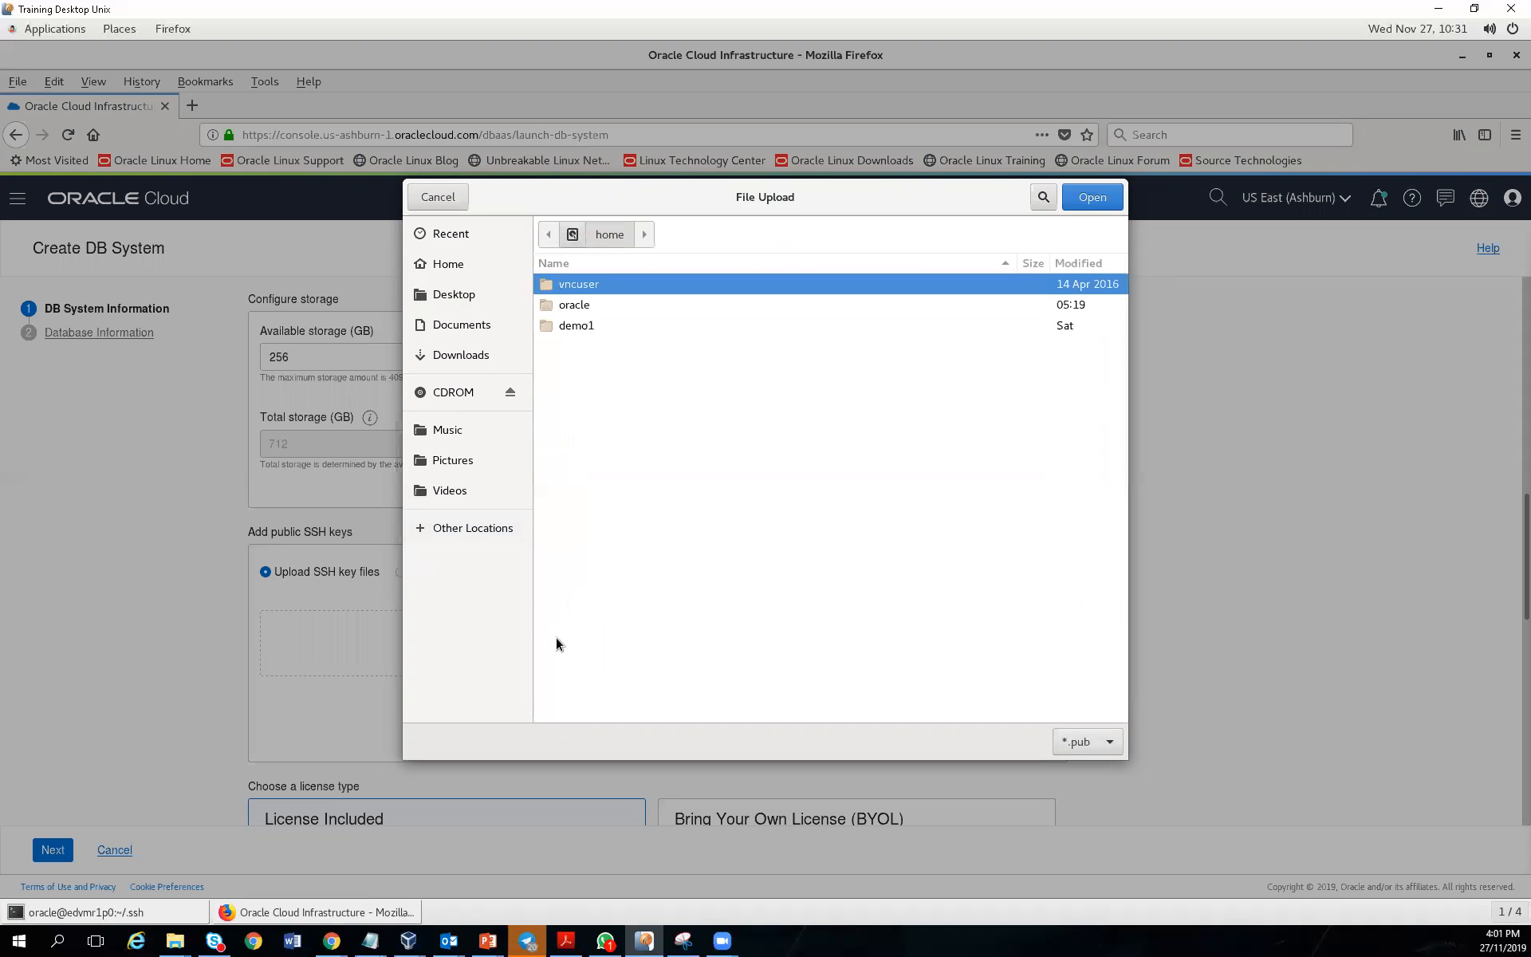
pyautogui.doubleClick(575, 307)
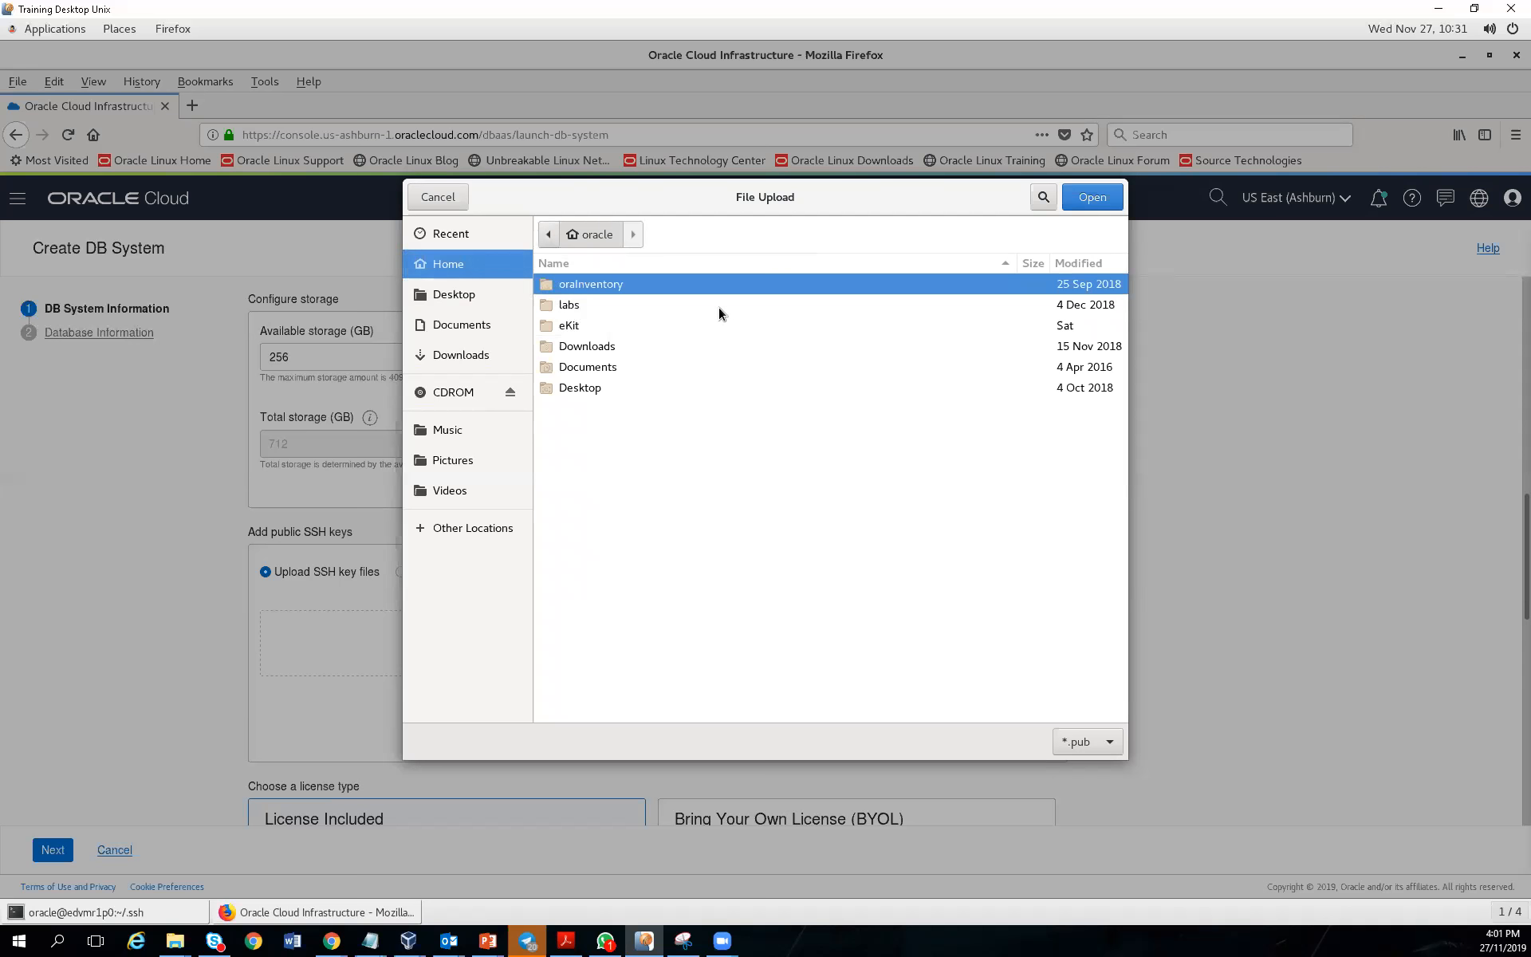
pyautogui.click(131, 914)
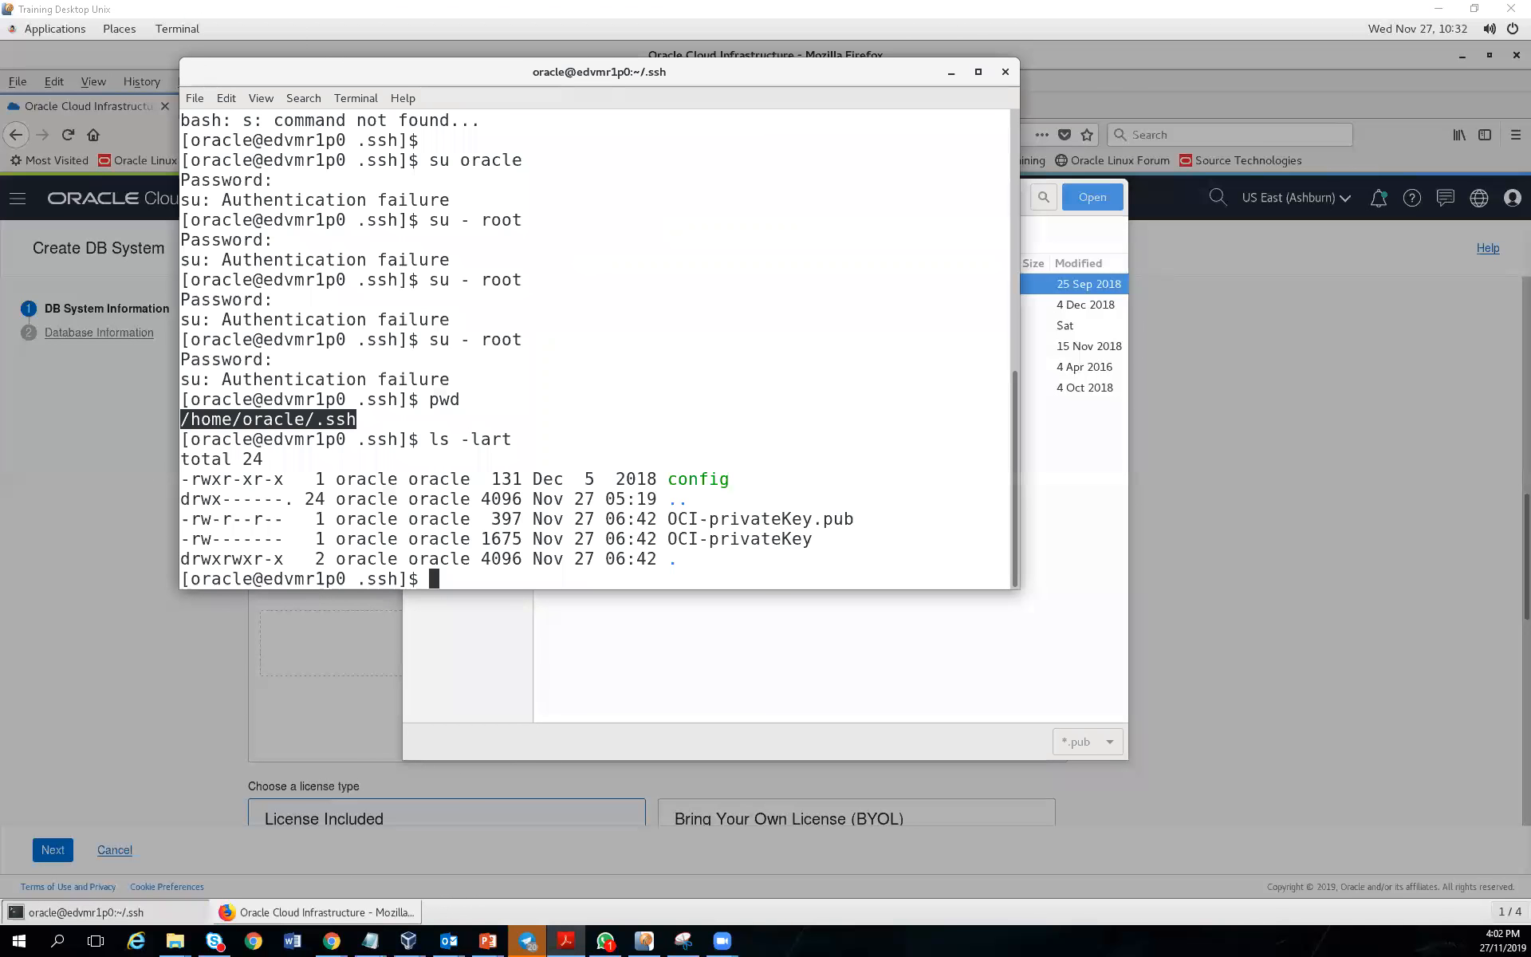
# Copy OCI-privateKey.pub from /home/oracle/.ssh into /home/oracle/ with a cp command
pyautogui.click(545, 580)
pyautogui.write('c')
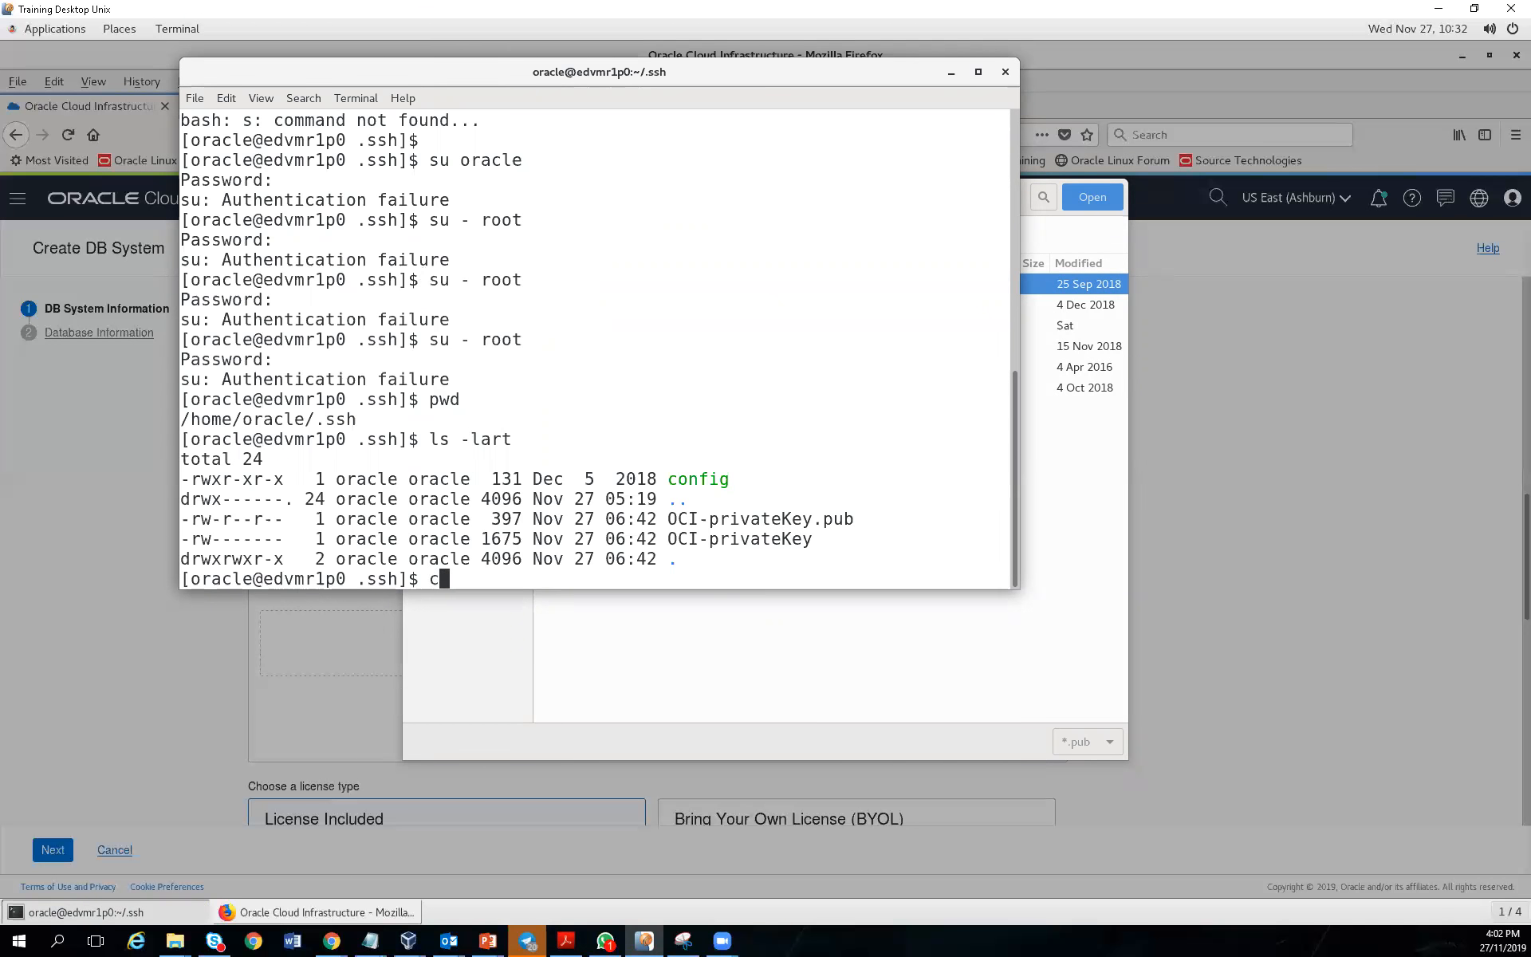
pyautogui.write('p /home/oracle/ .ssh')
pyautogui.write('/')
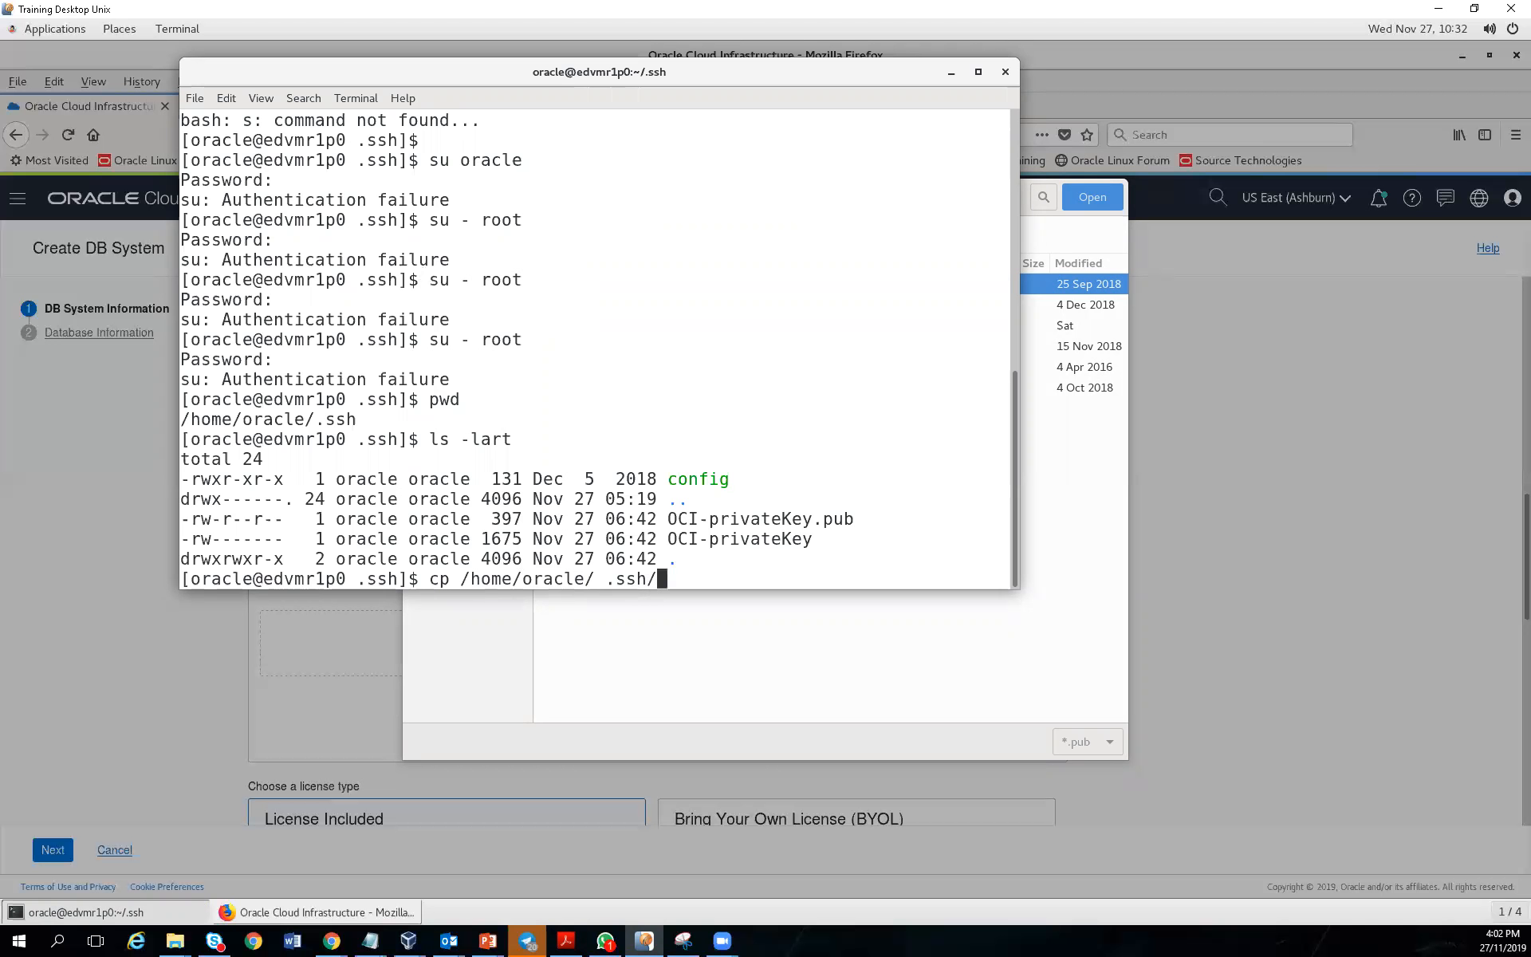
pyautogui.press('BackSpace')
pyautogui.press('BackSpace')
pyautogui.press('BackSpace')
pyautogui.press('BackSpace')
pyautogui.press('BackSpace')
pyautogui.press('BackSpace')
pyautogui.press('BackSpace')
pyautogui.press('BackSpace')
pyautogui.press('BackSpace')
pyautogui.press('BackSpace')
pyautogui.press('BackSpace')
pyautogui.press('BackSpace')
pyautogui.press('BackSpace')
pyautogui.press('BackSpace')
pyautogui.press('BackSpace')
pyautogui.press('BackSpace')
pyautogui.press('BackSpace')
pyautogui.press('BackSpace')
pyautogui.press('BackSpace')
pyautogui.press('BackSpace')
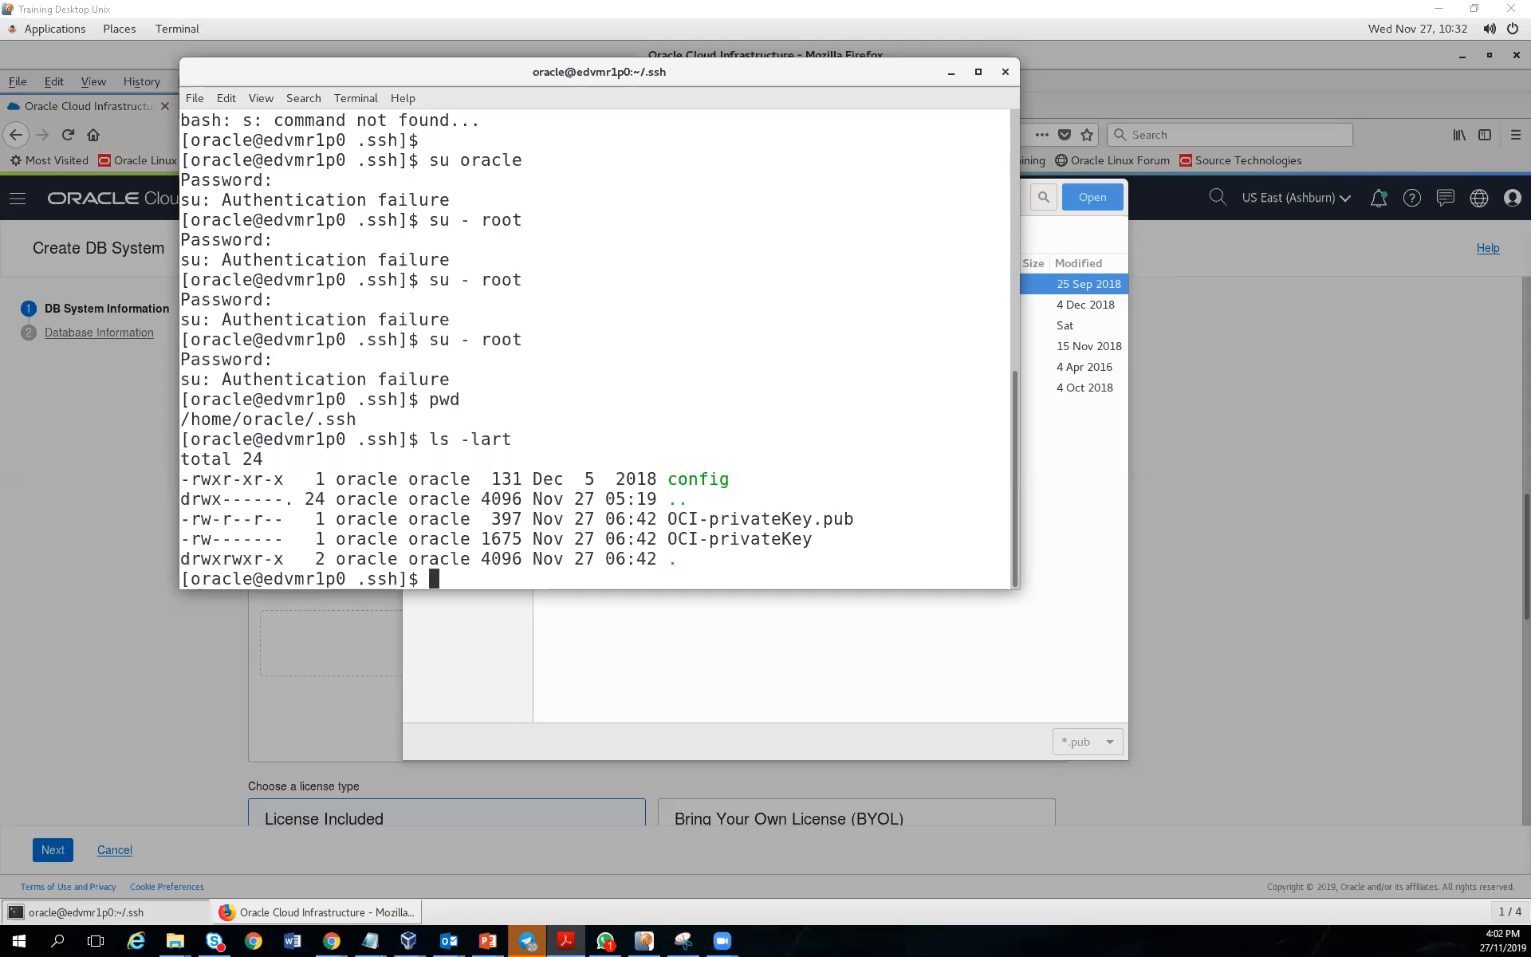
pyautogui.rightClick(768, 560)
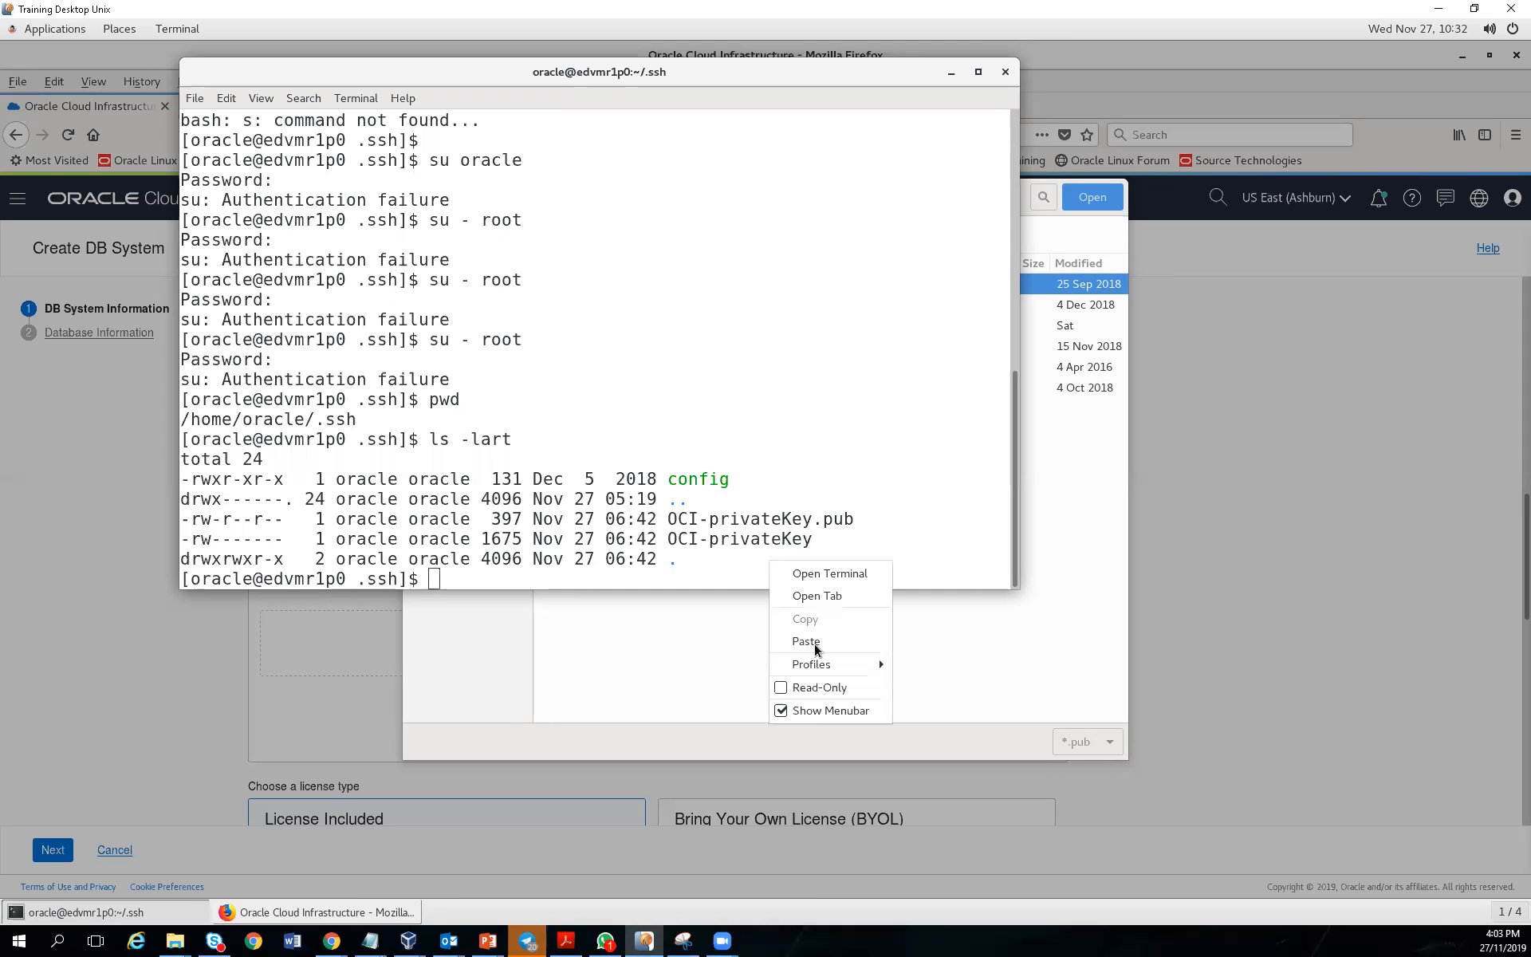
pyautogui.click(815, 643)
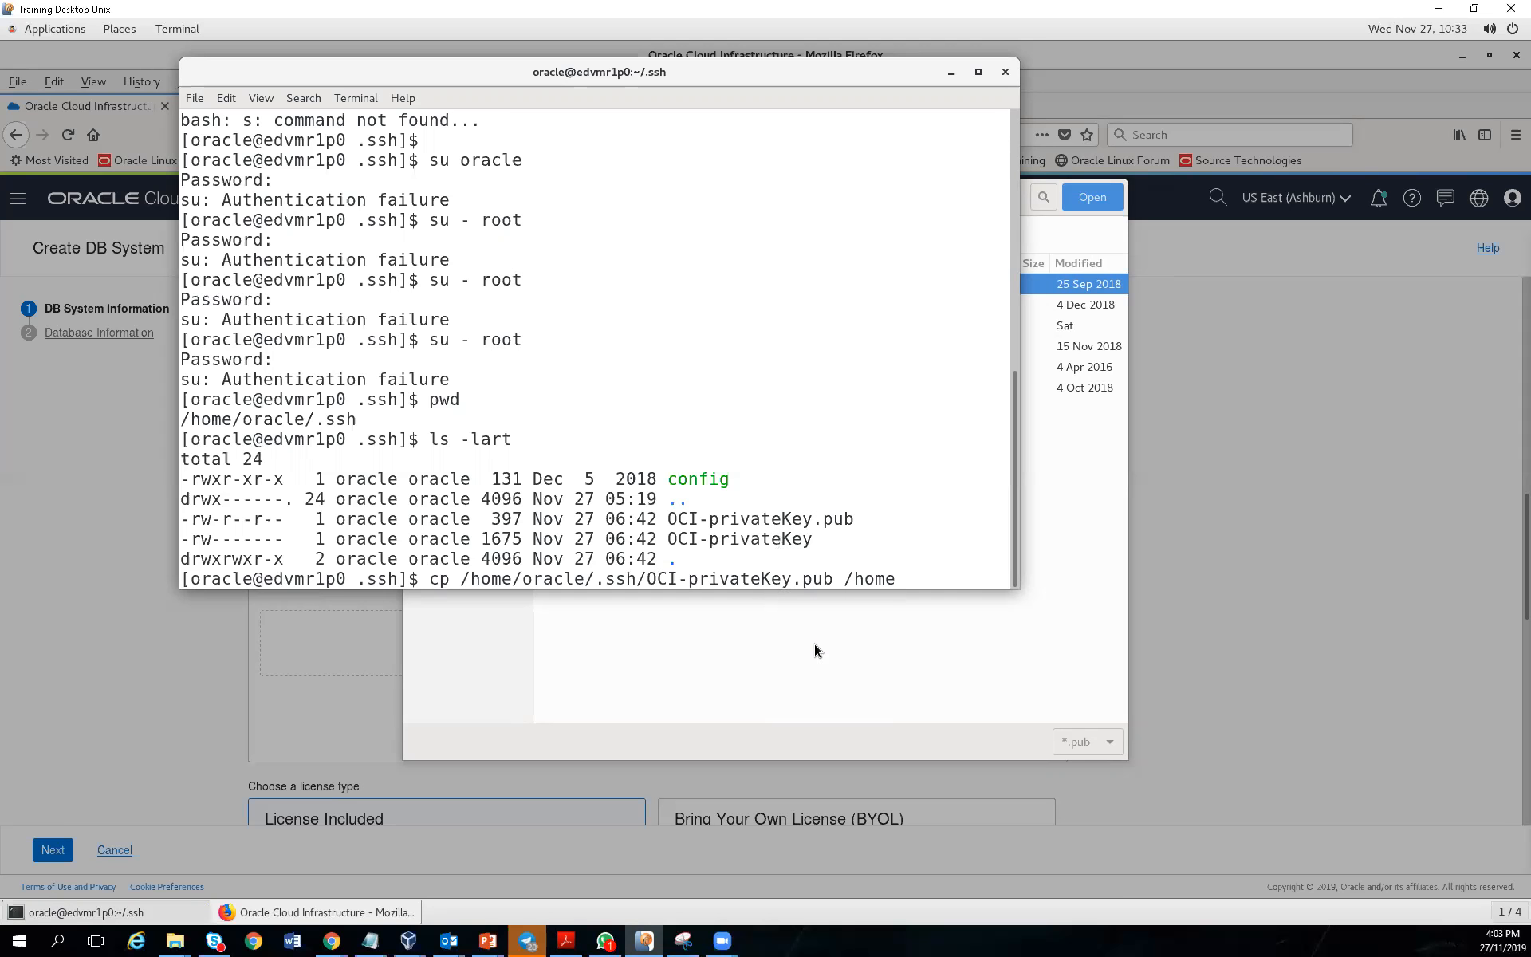
pyautogui.write('/oracle/')
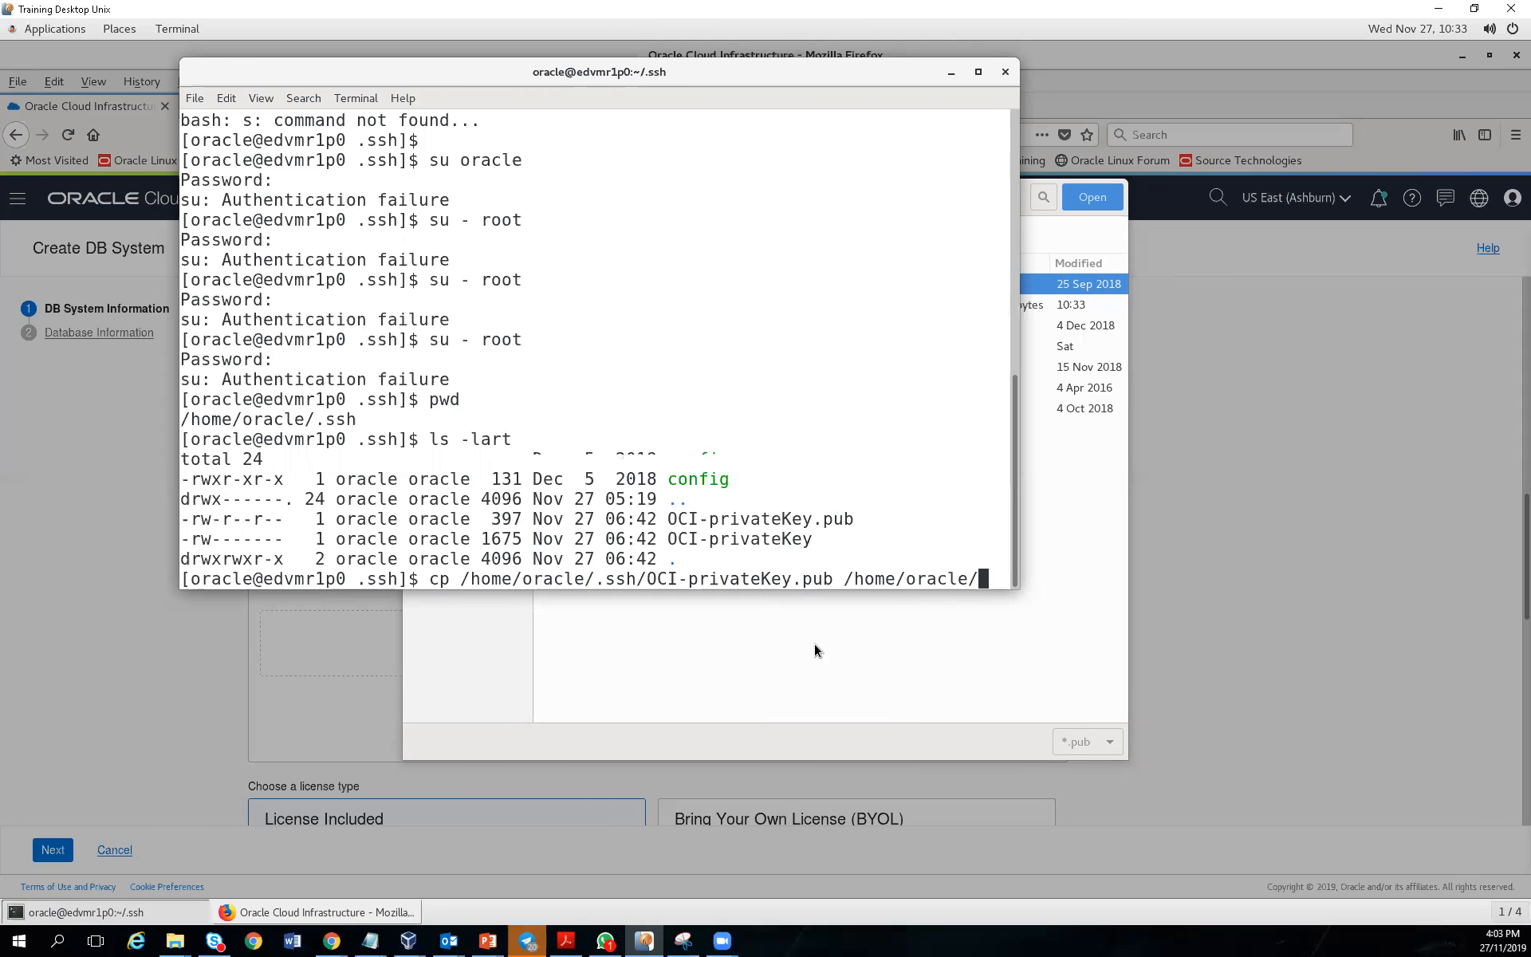
pyautogui.press('Return')
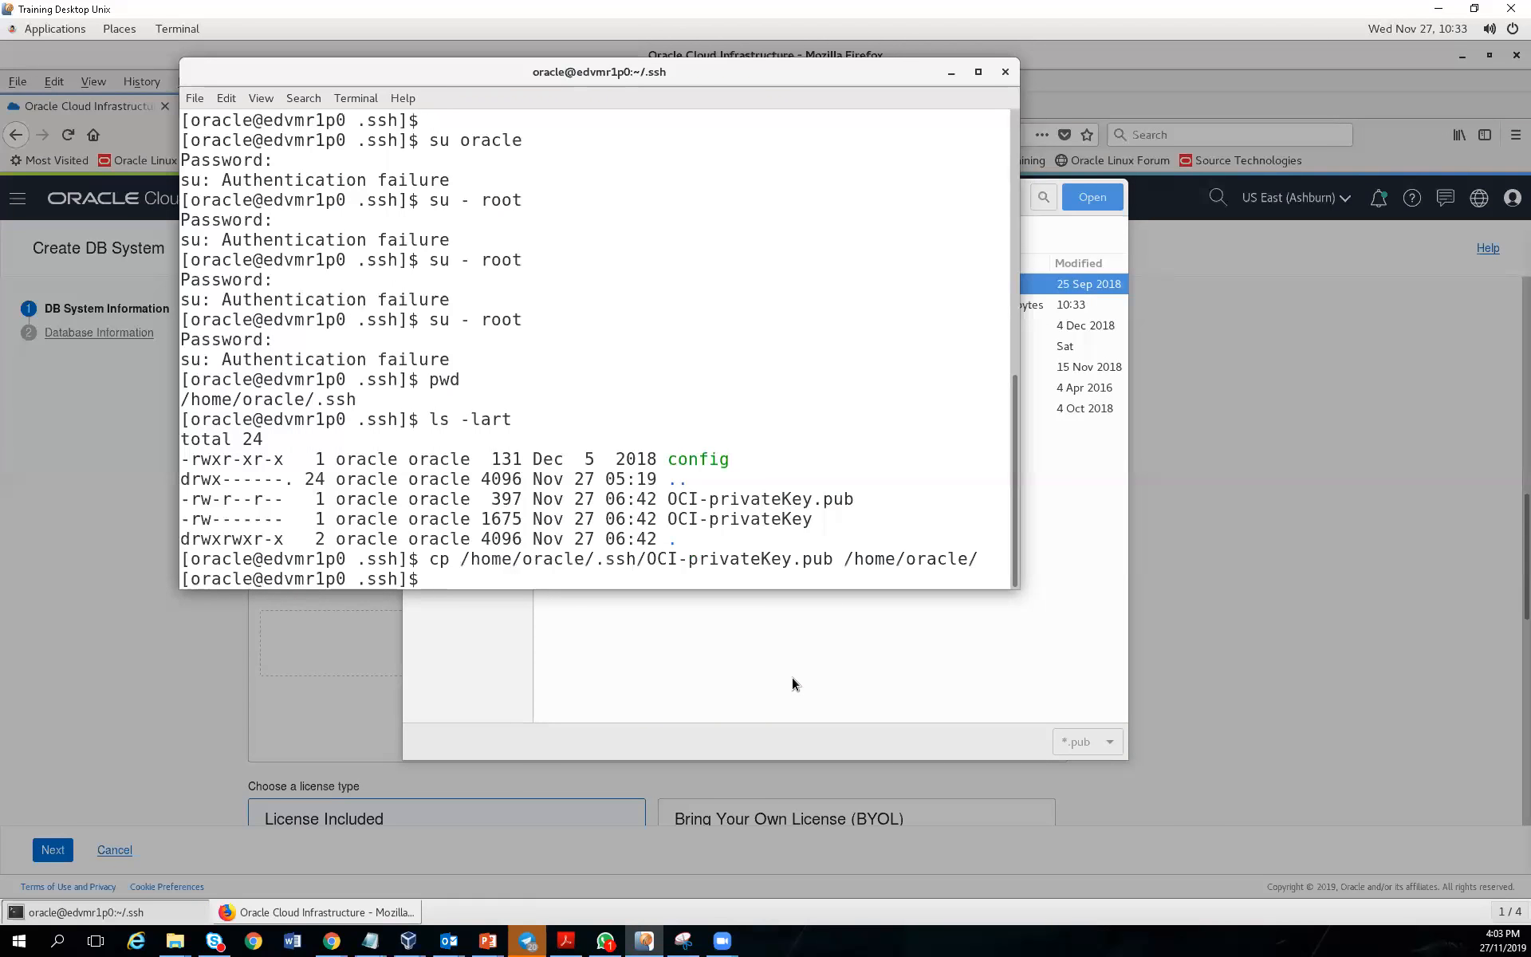
pyautogui.click(792, 678)
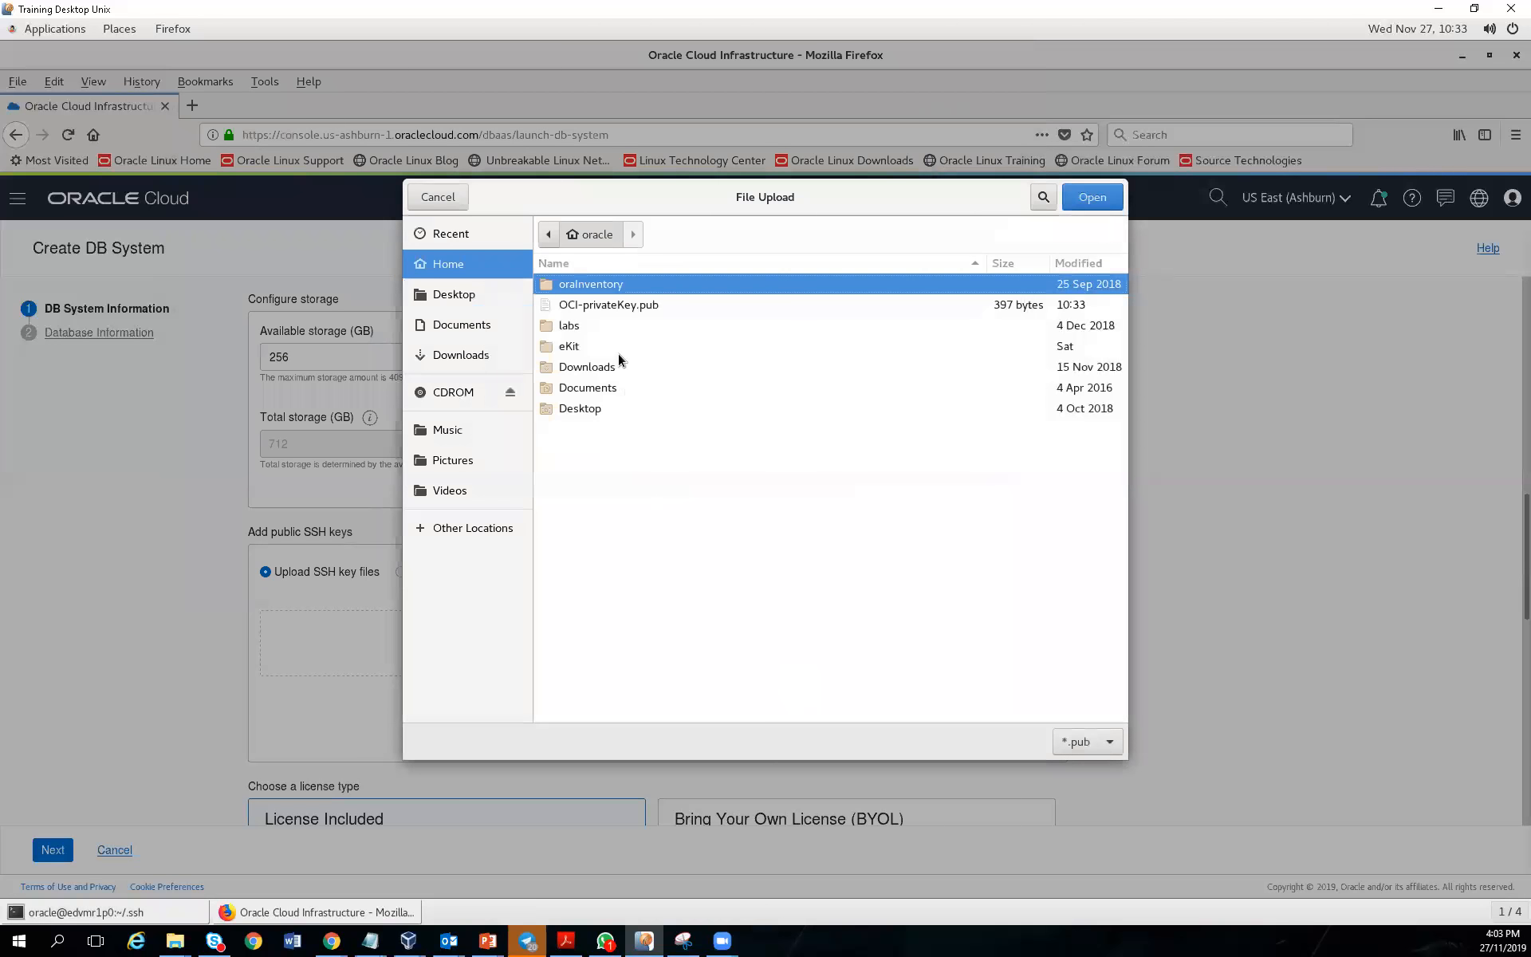
# Upload OCI-privateKey.pub from the oracle home folder as the public SSH key
pyautogui.click(605, 308)
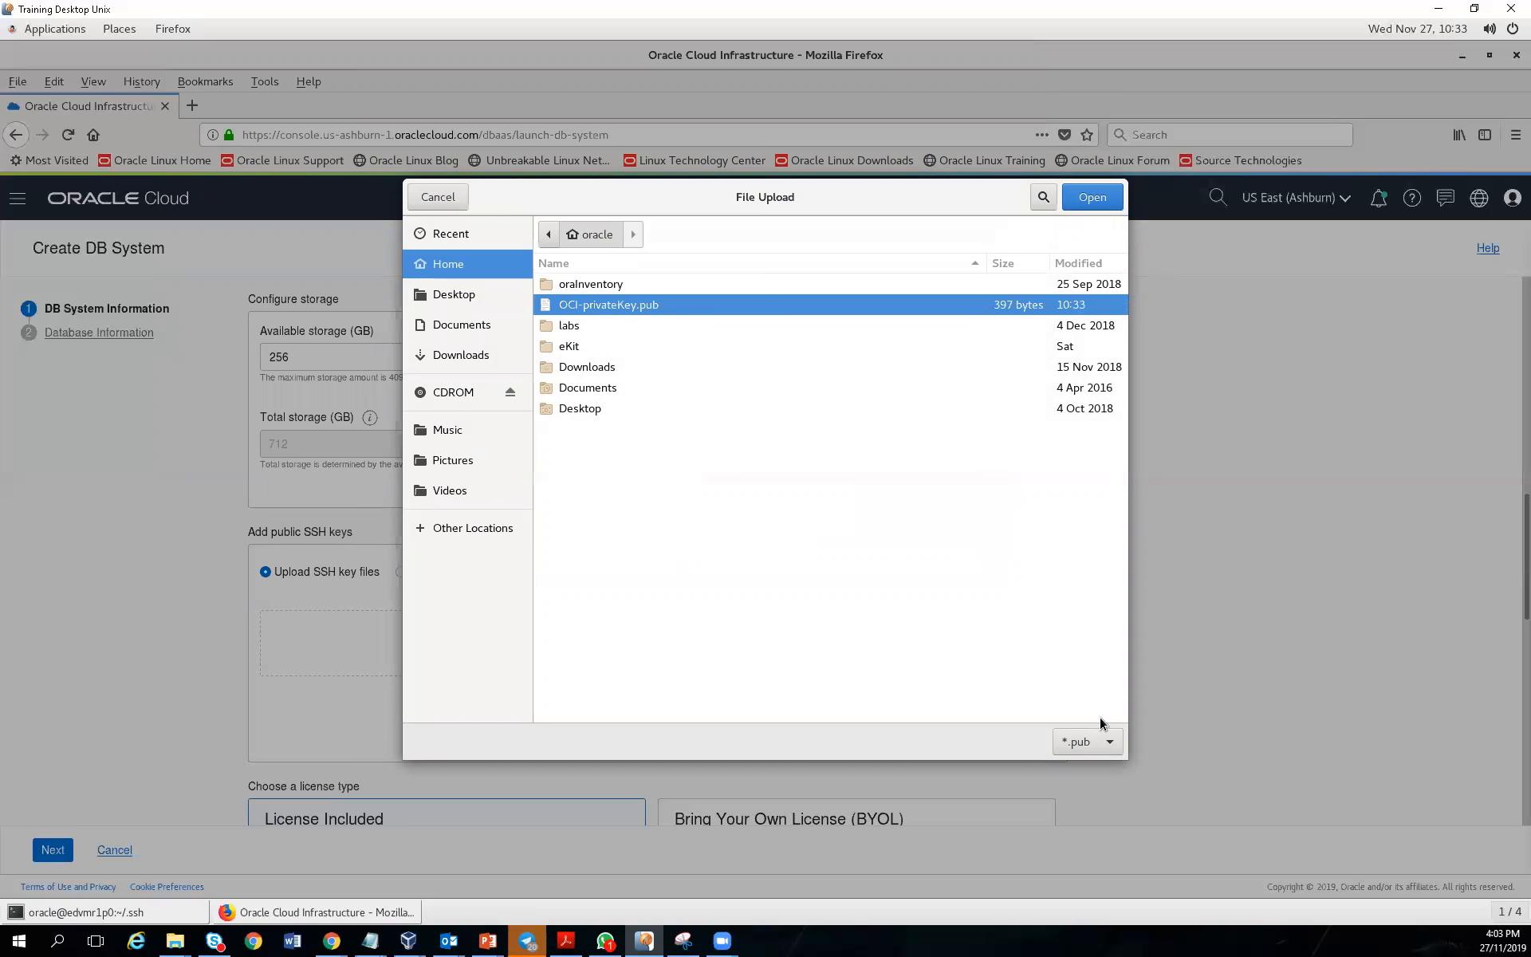
pyautogui.click(1092, 203)
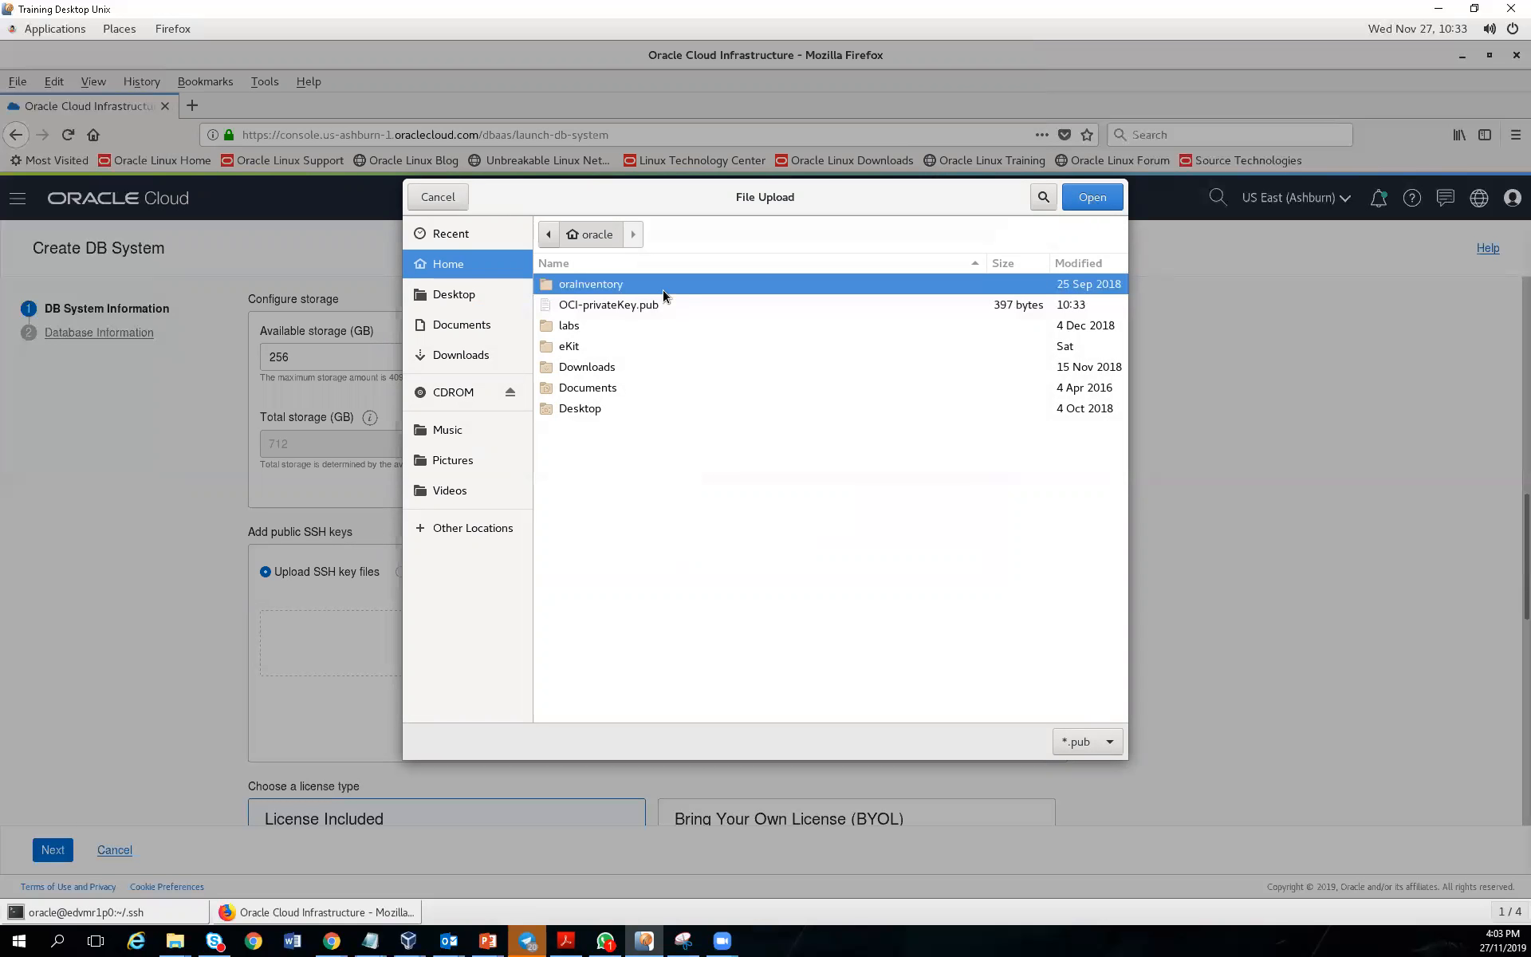
pyautogui.click(614, 310)
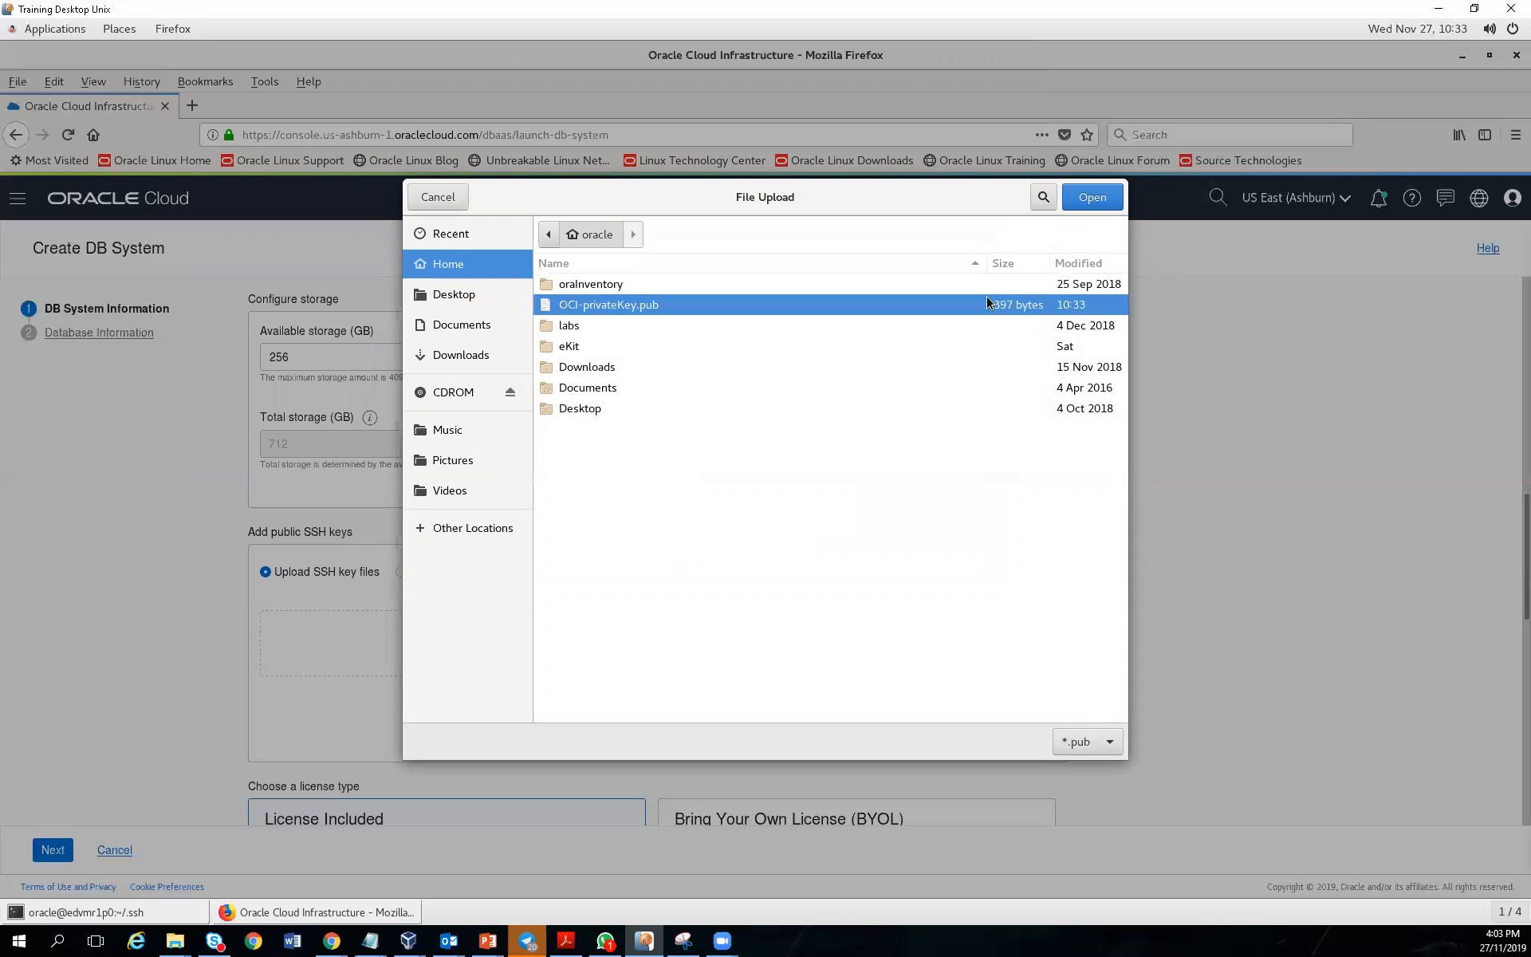
pyautogui.click(1099, 195)
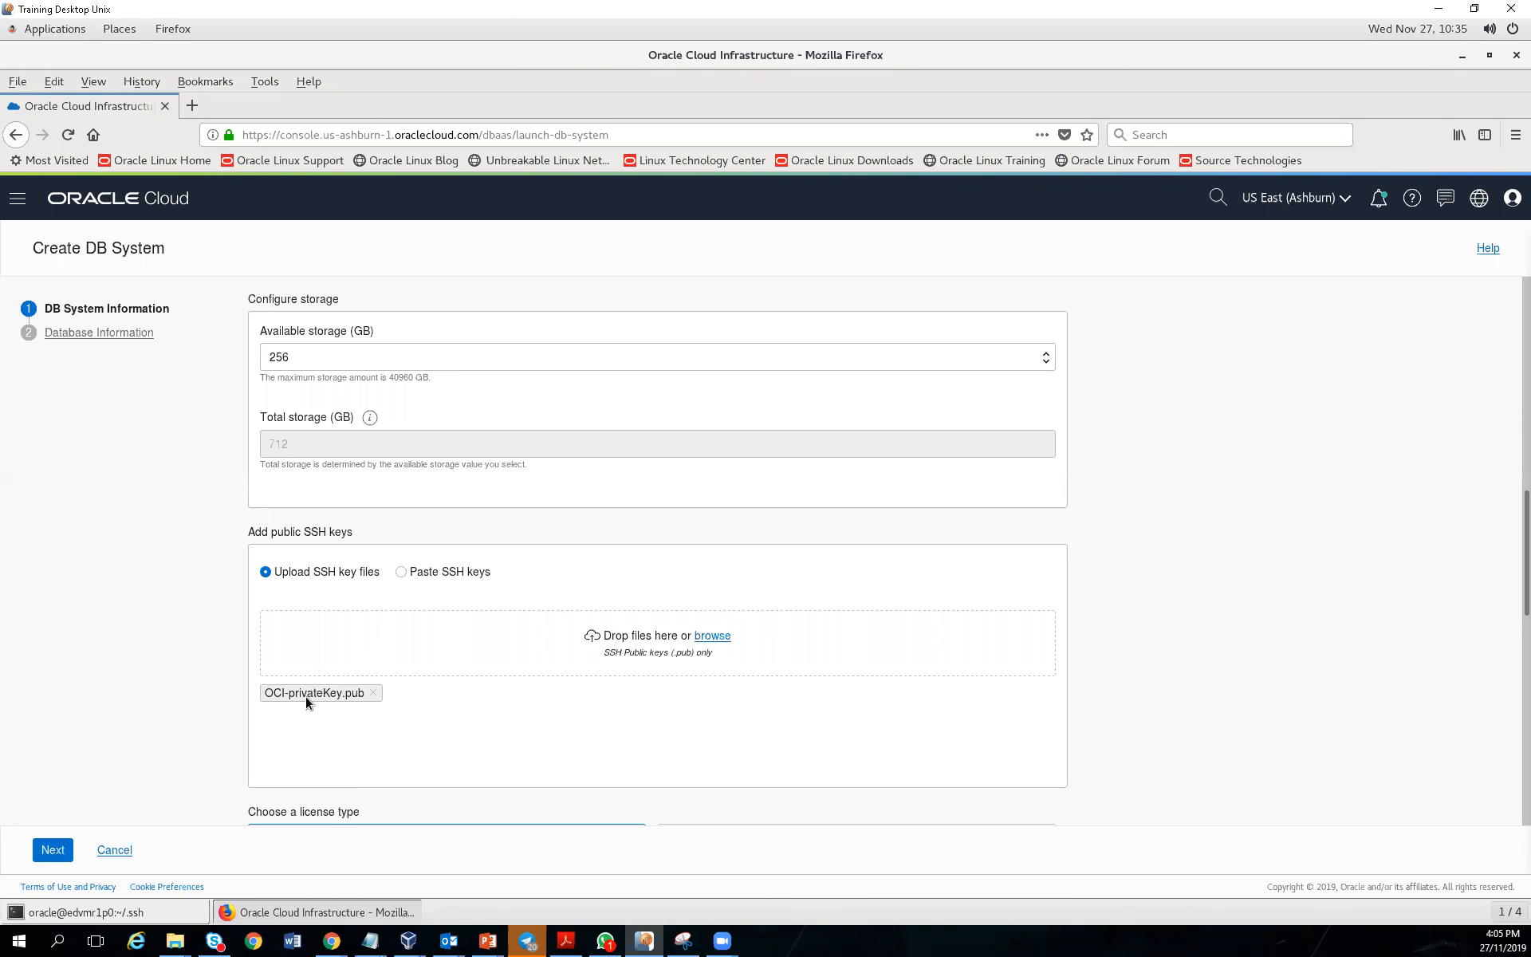
pyautogui.moveTo(446, 684); pyautogui.dragTo(769, 722)
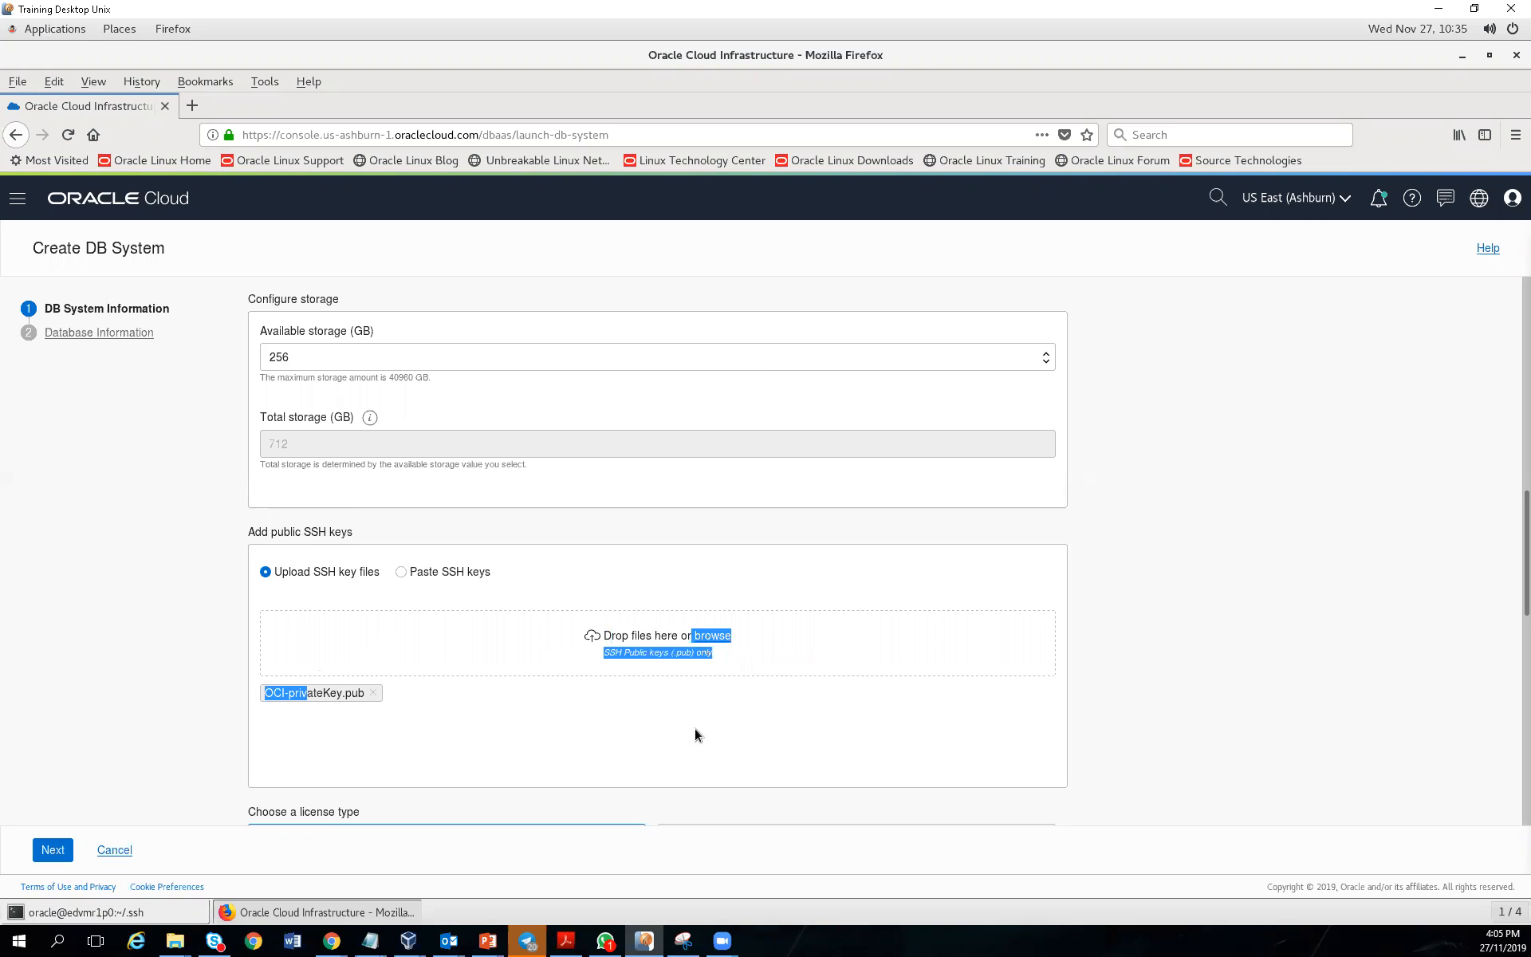
pyautogui.click(1516, 512)
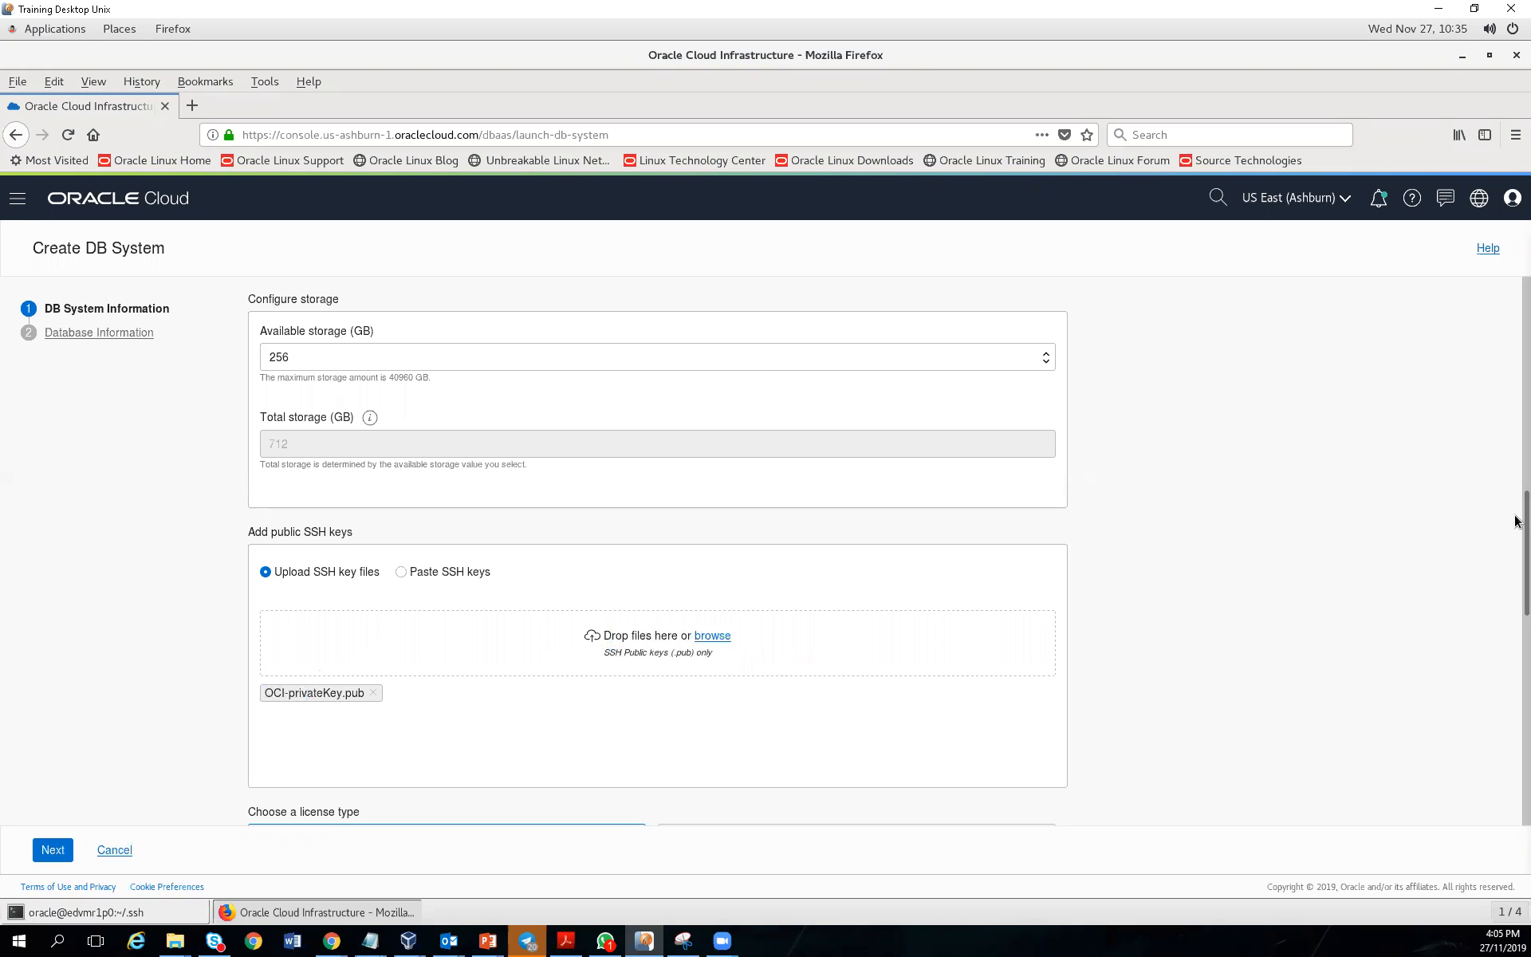
pyautogui.scroll(-5, 1516, 558)
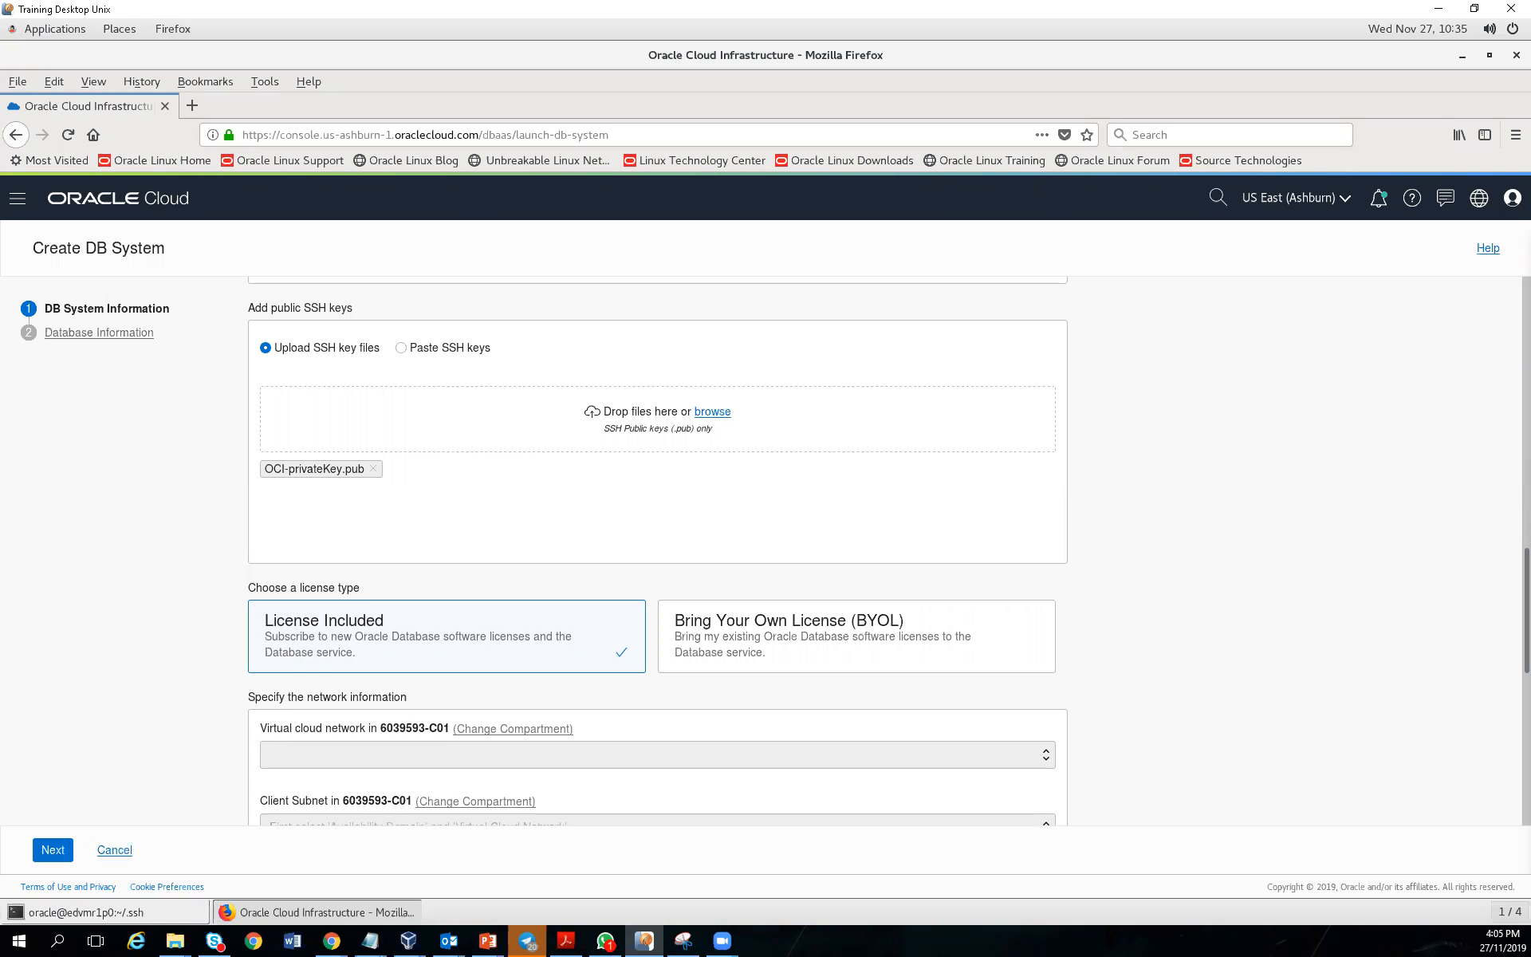
pyautogui.hotkey('alt', 'Tab')
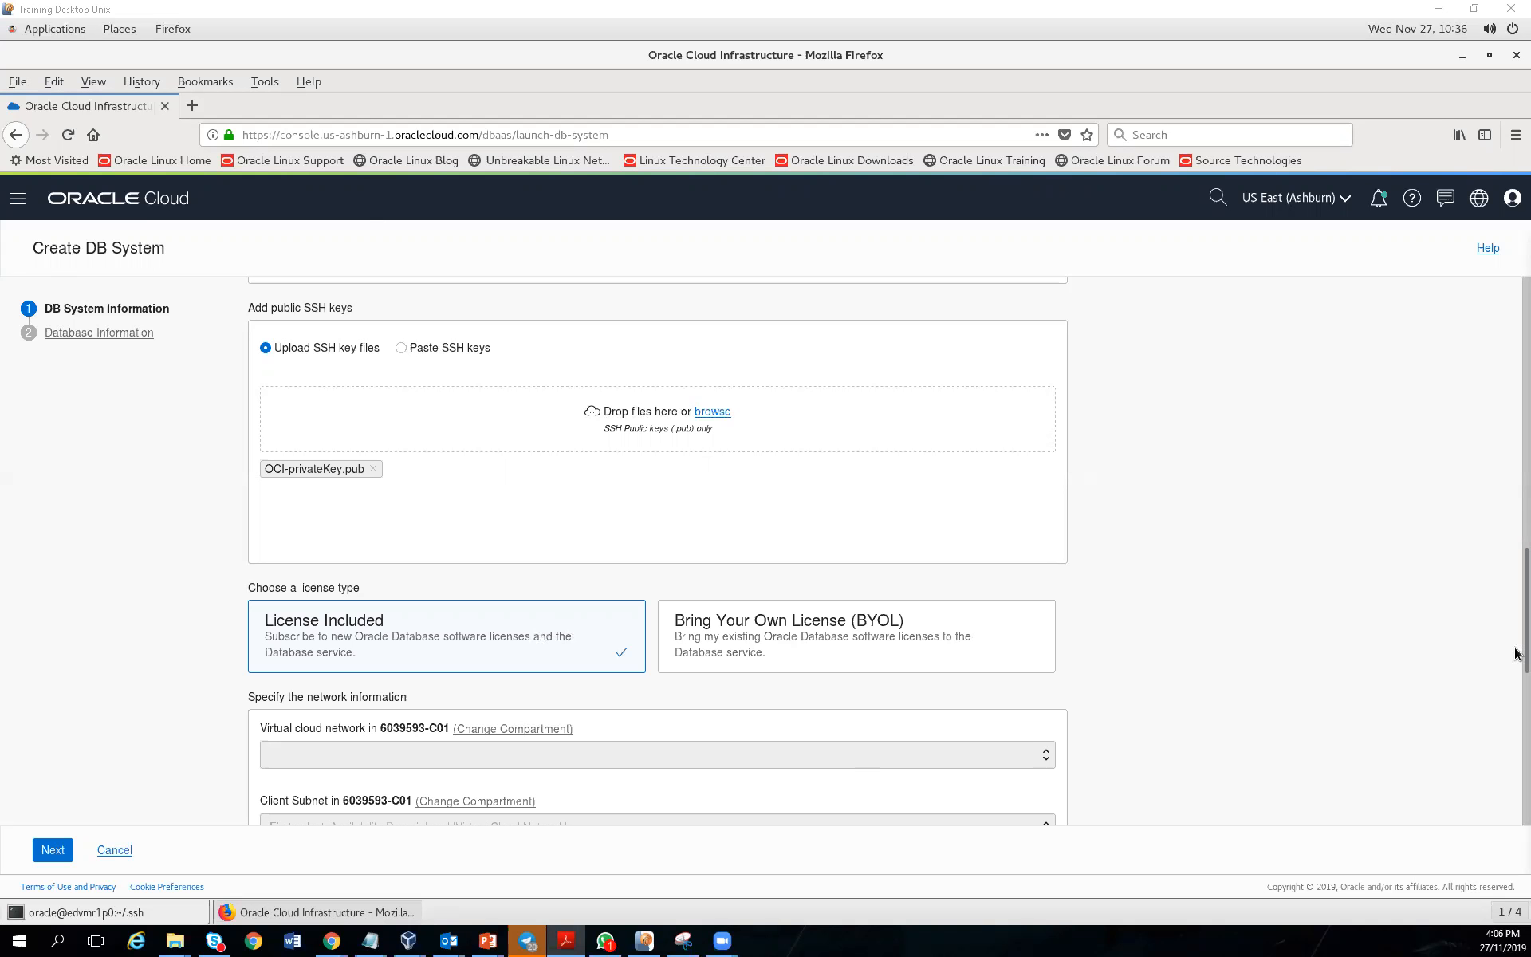
pyautogui.scroll(-1, 1516, 694)
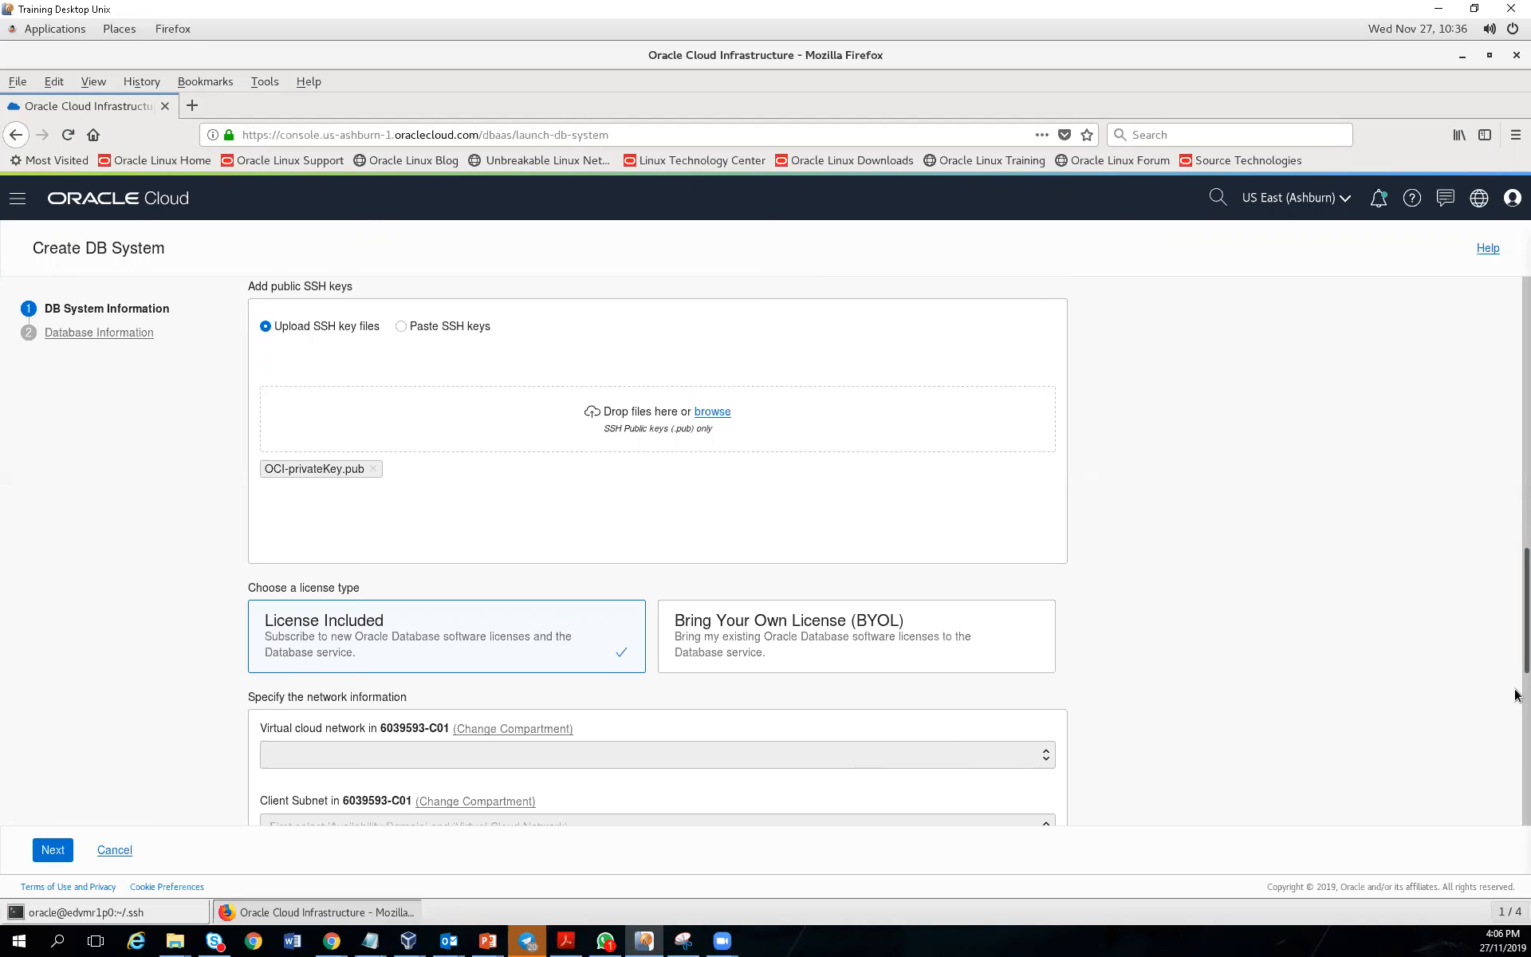
# Enter DBAT as the Hostname prefix, replacing the initially typed MYHOST
pyautogui.scroll(-3, 1515, 694)
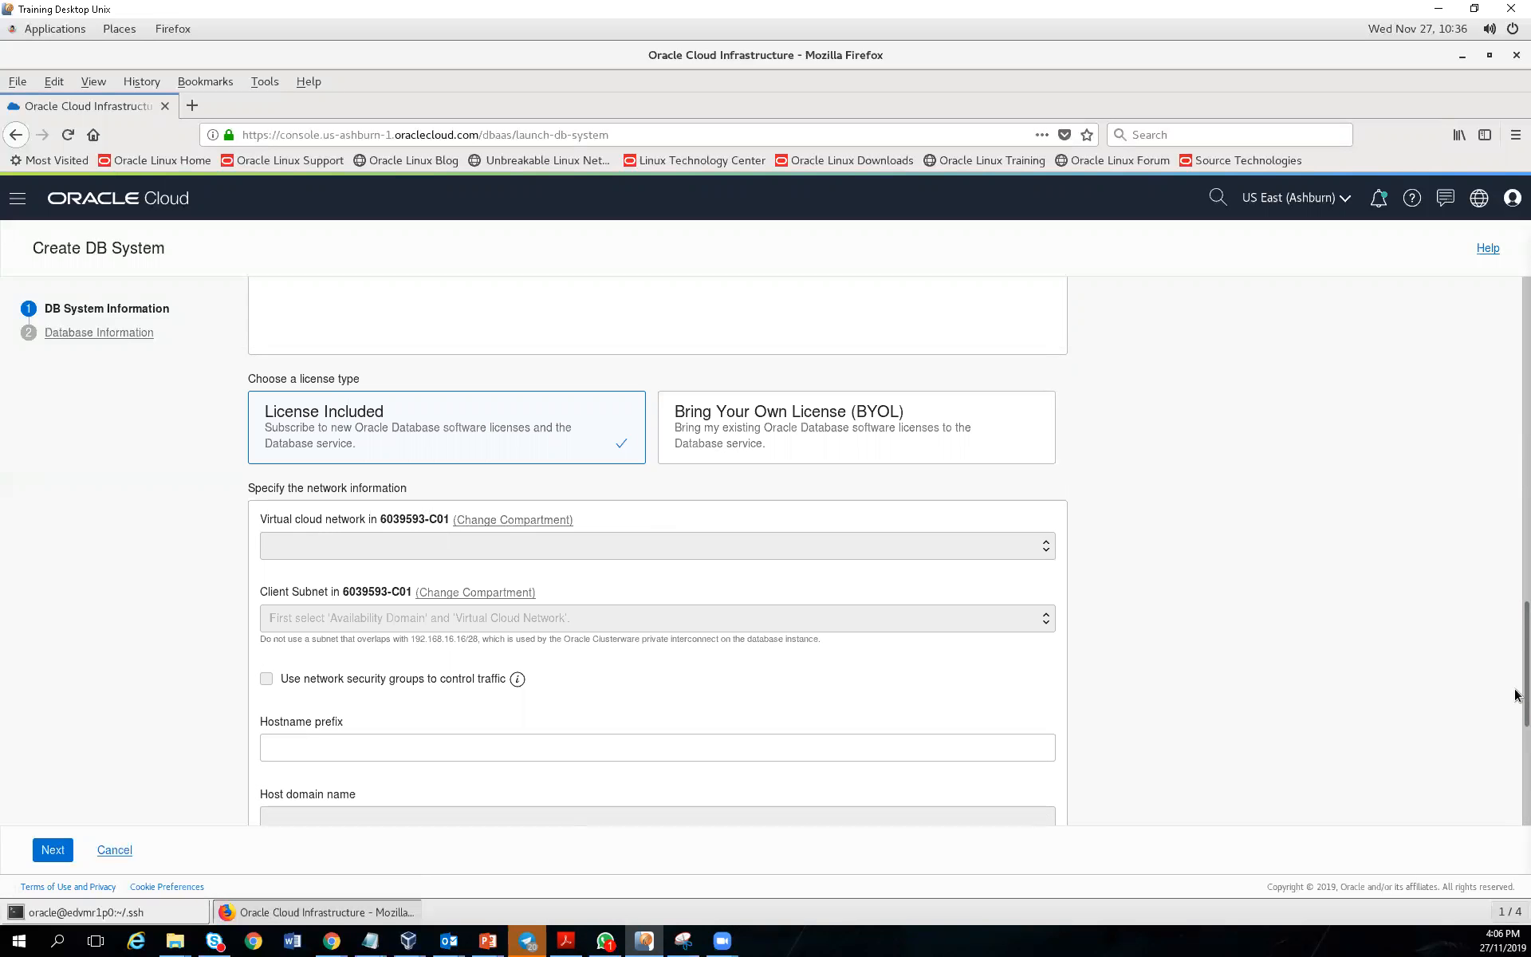
pyautogui.scroll(-5, 1515, 811)
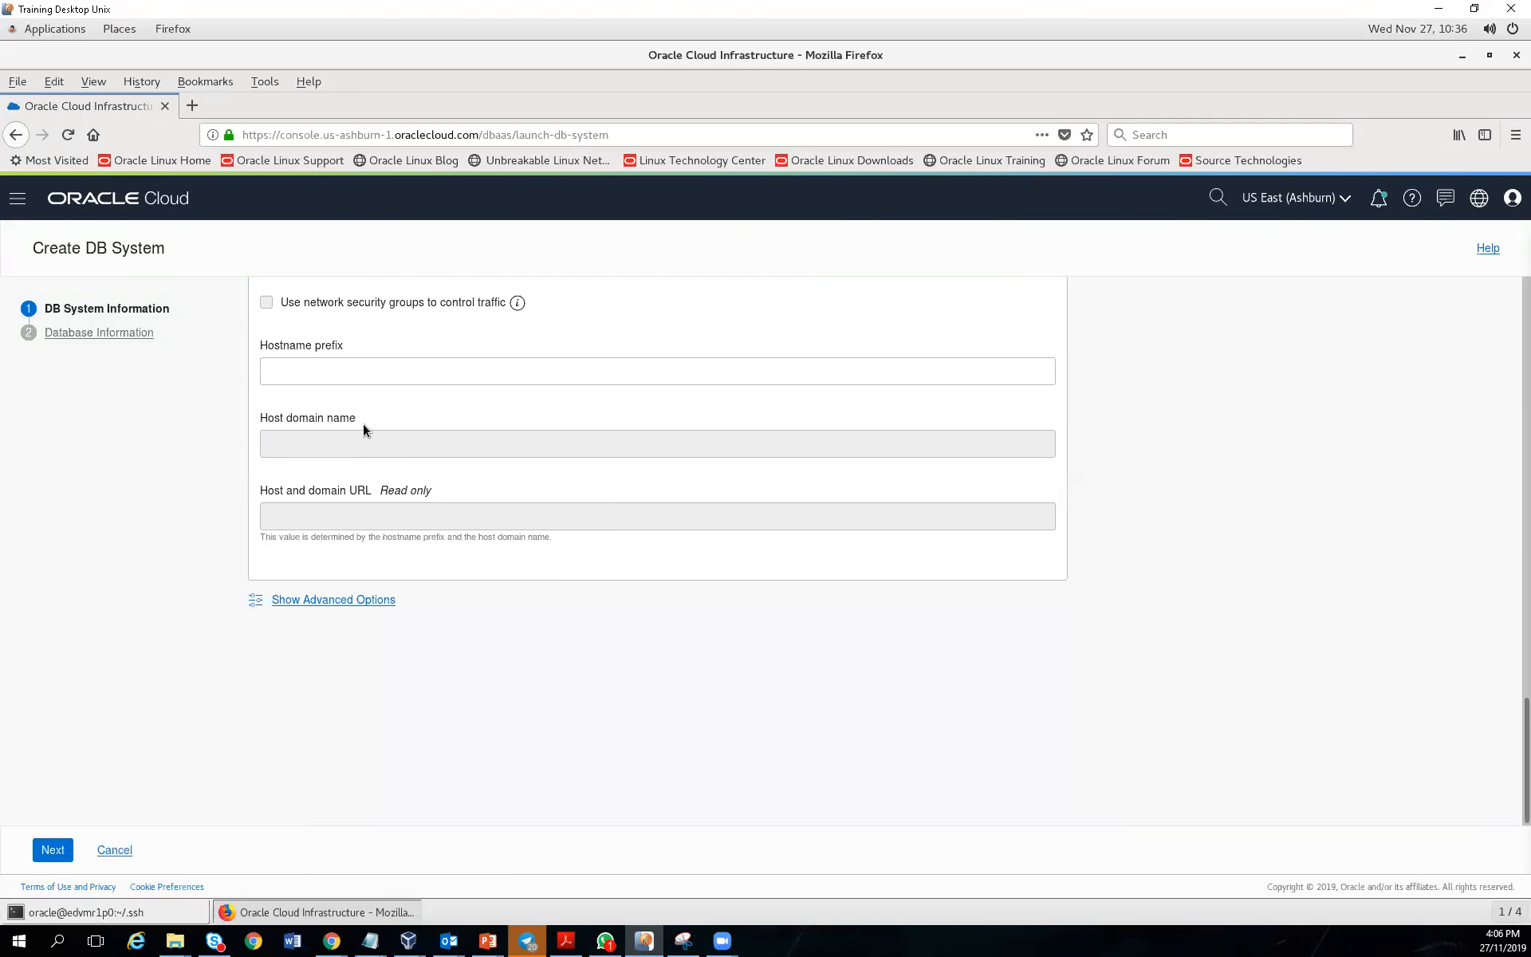
pyautogui.click(342, 362)
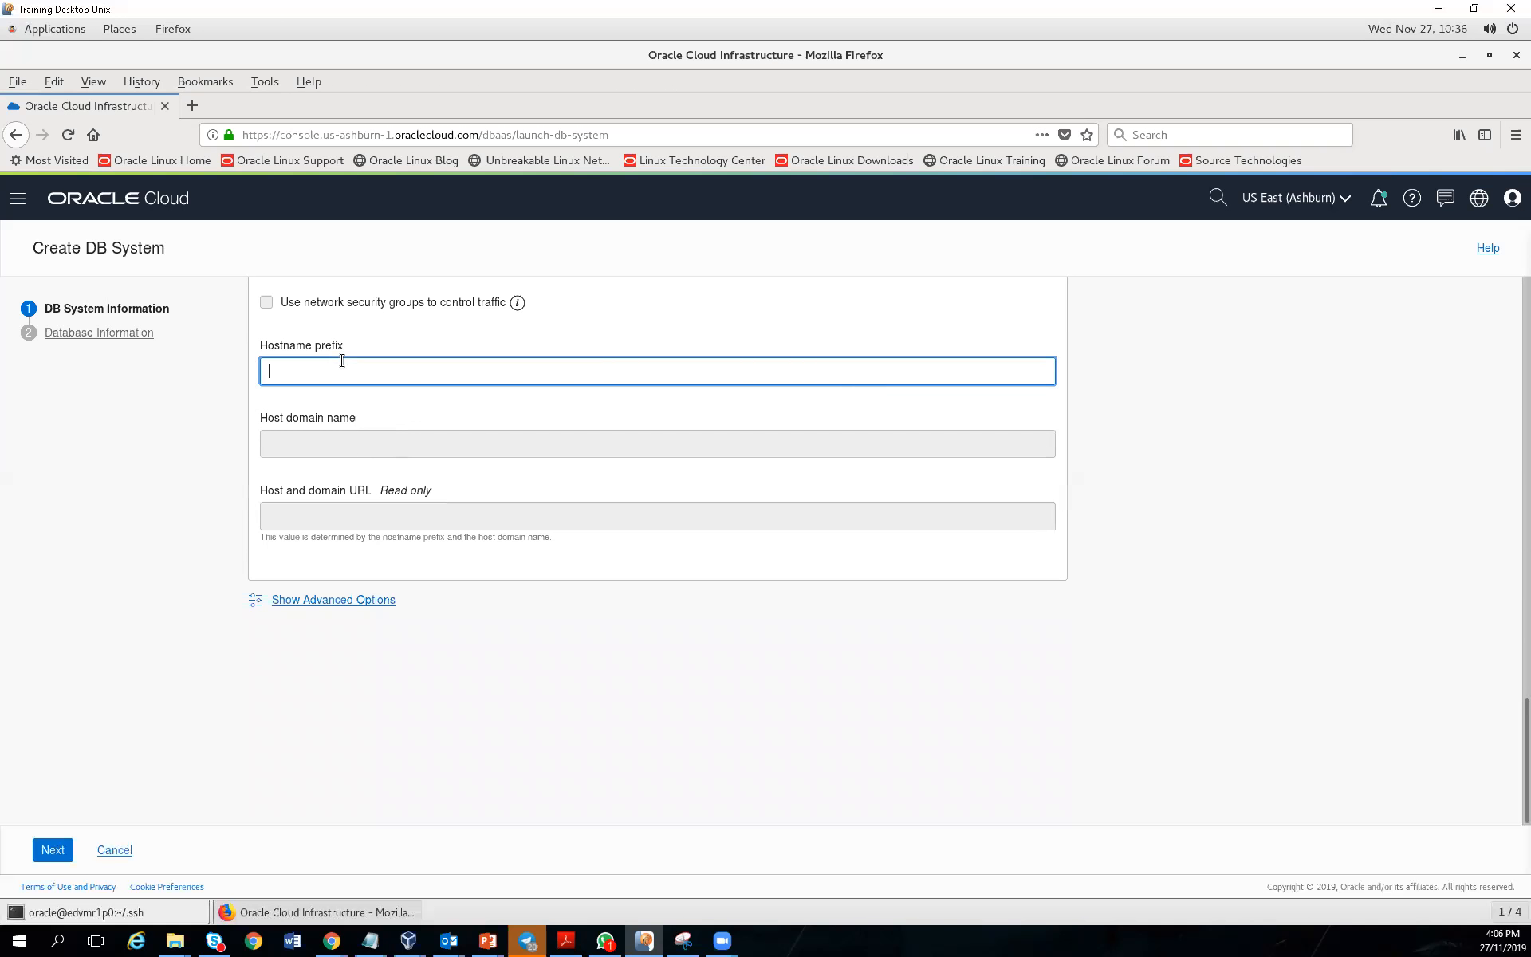
pyautogui.write('MYHOST')
pyautogui.hotkey('ctrl', 'a')
pyautogui.write('DBAT')
pyautogui.click(654, 687)
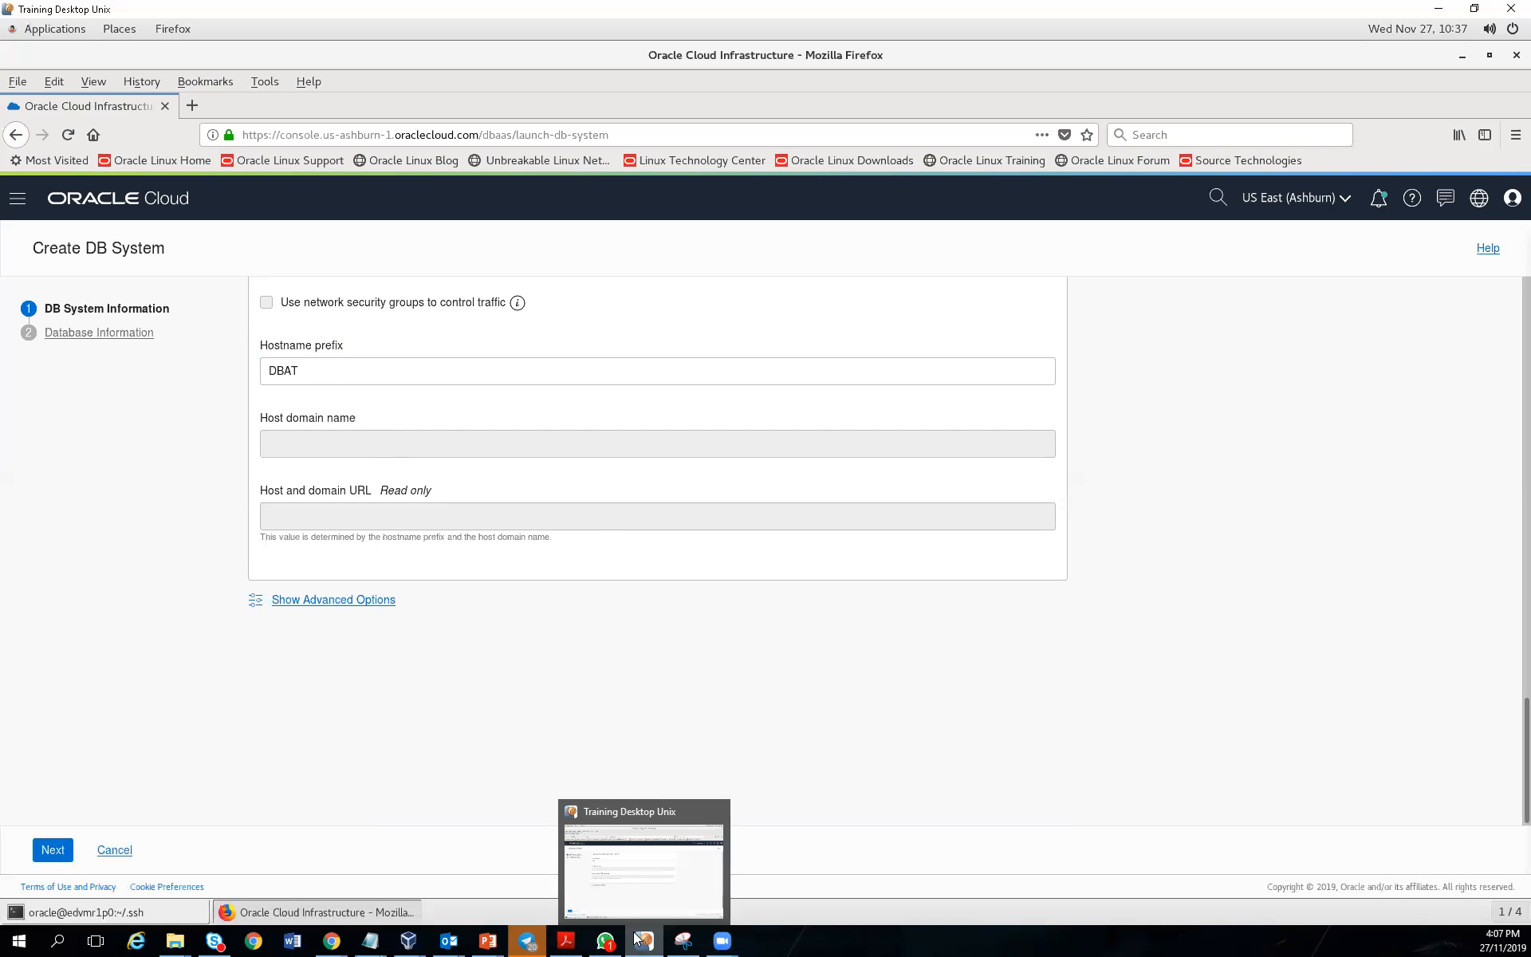
# Unlock the Oracle12c VM with the user's password and run hostname in its terminal
pyautogui.moveTo(410, 940)
pyautogui.click(499, 878)
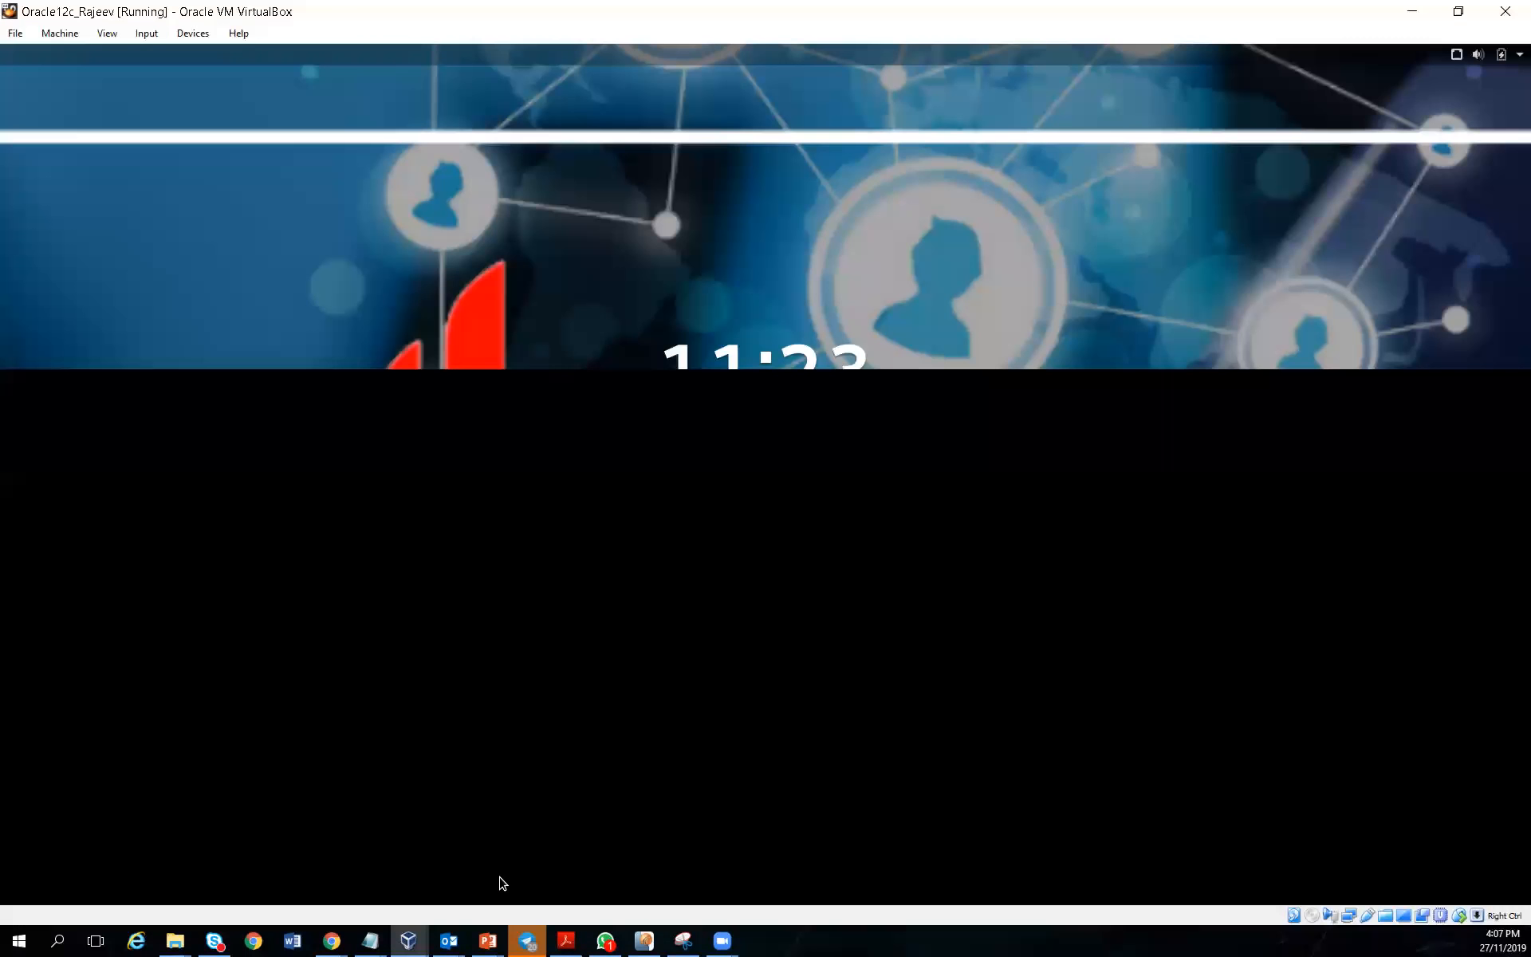
pyautogui.press('Return')
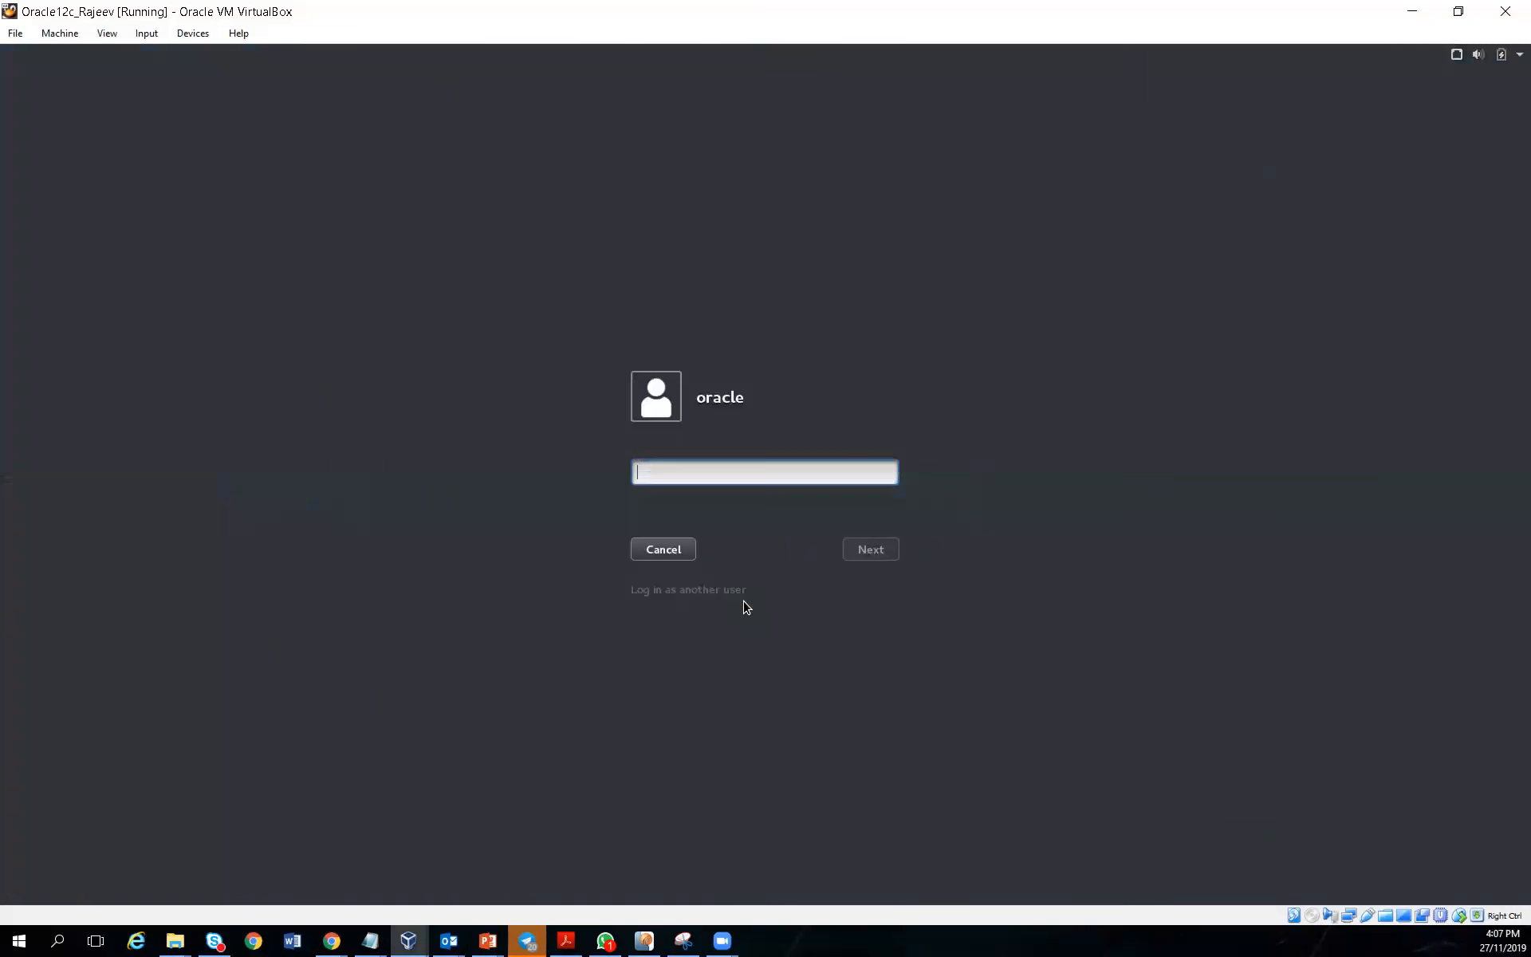
pyautogui.write('oracle')
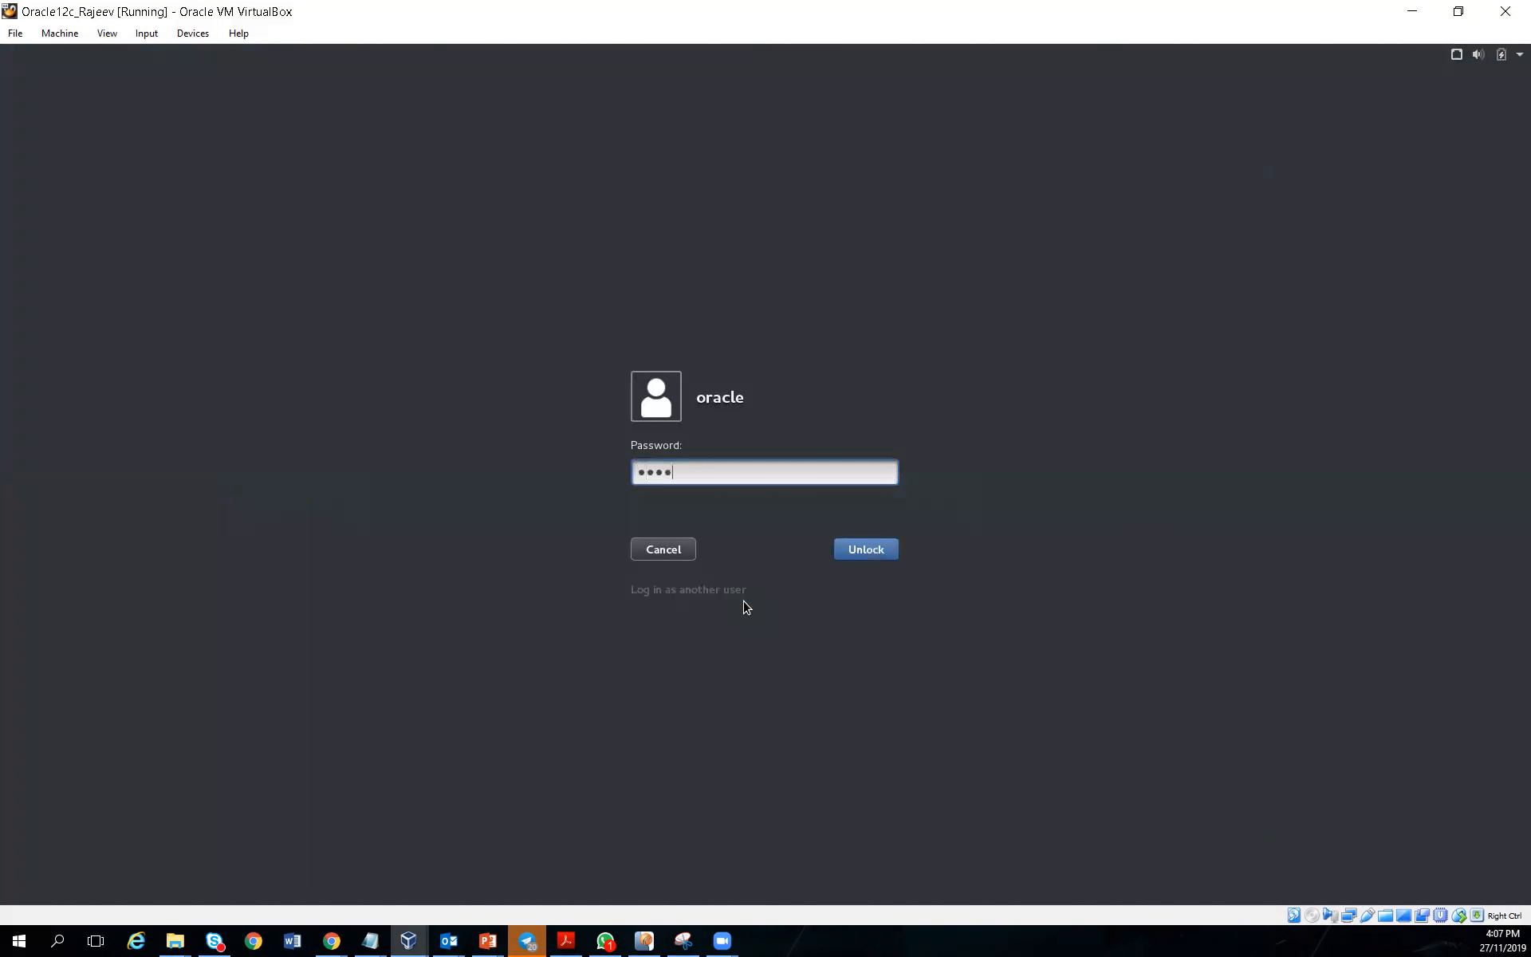
pyautogui.press('Return')
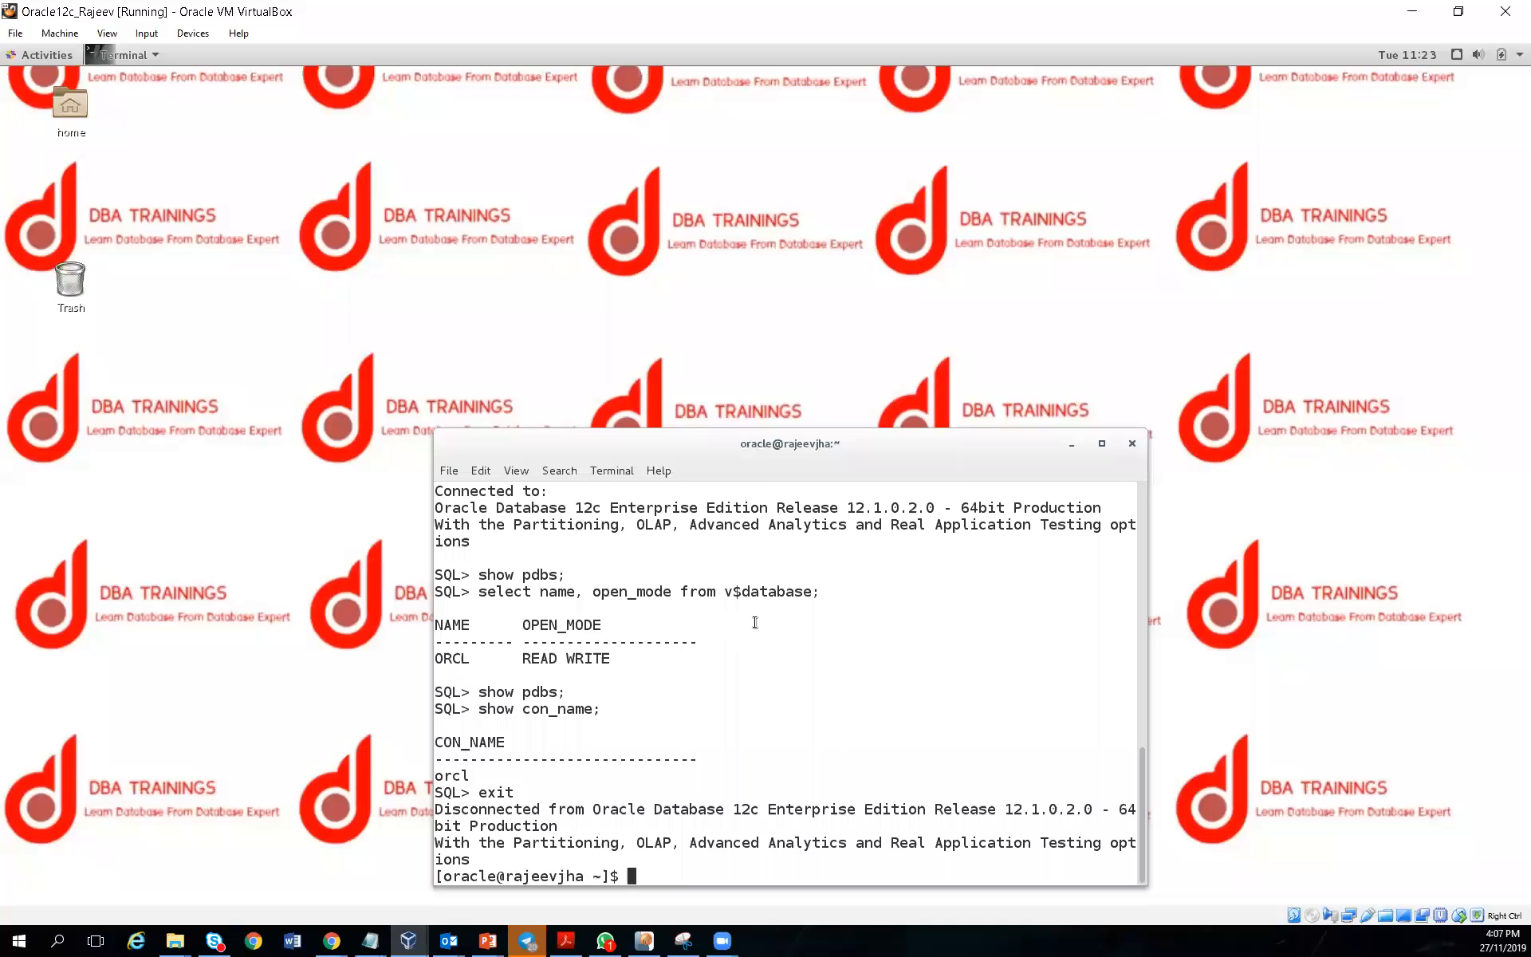
pyautogui.write('hostname')
pyautogui.press('Return')
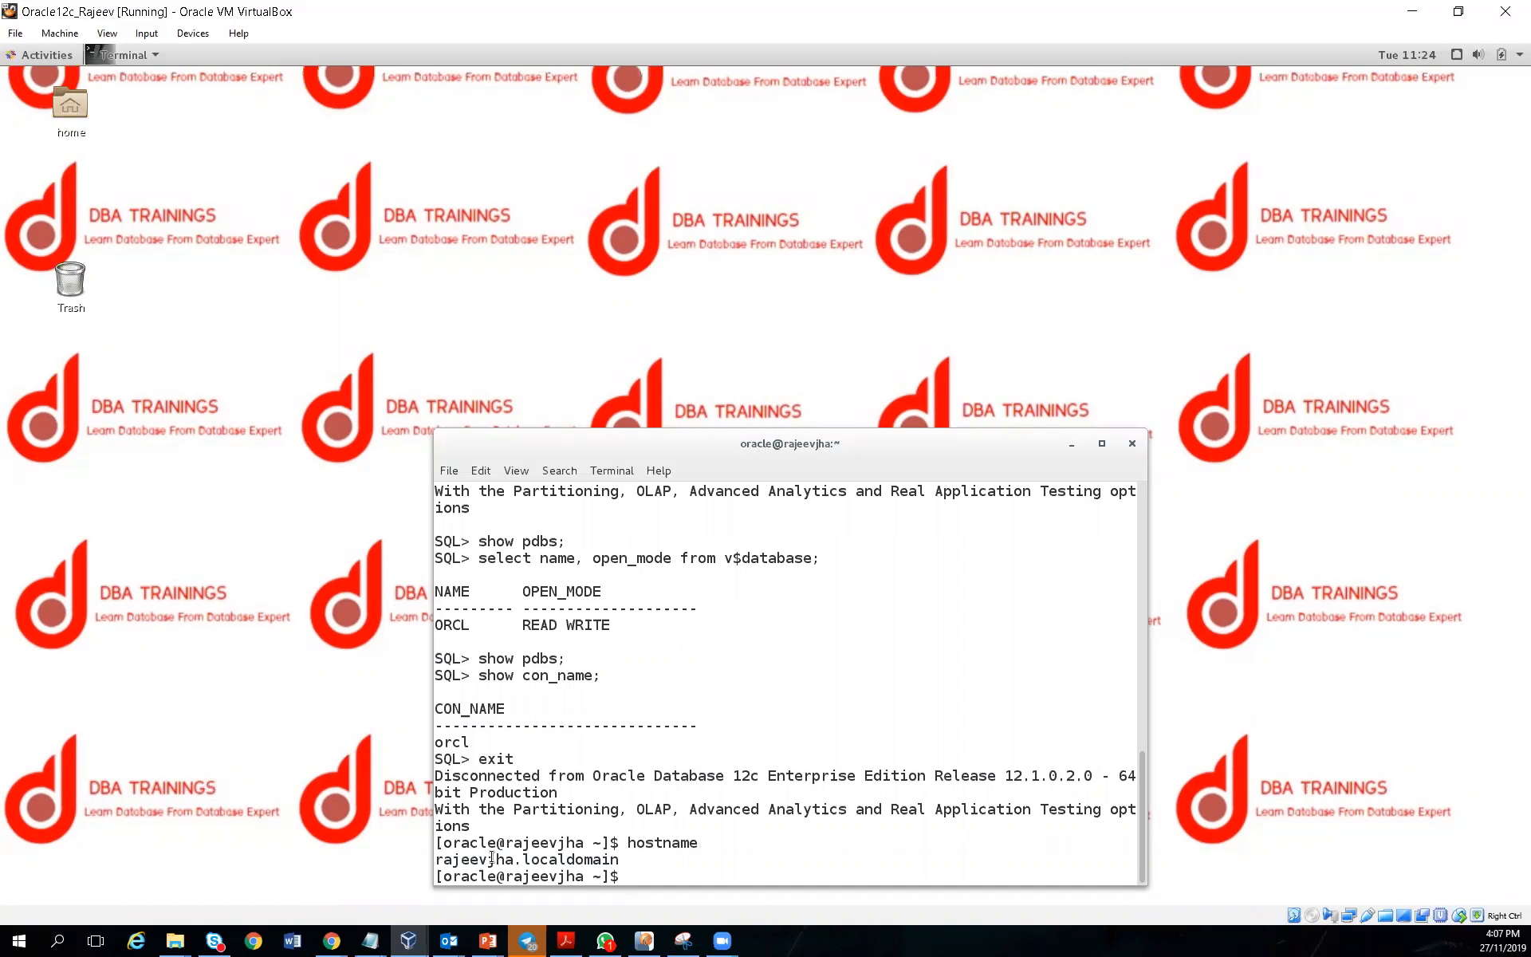
# Minimize the VirtualBox window and review the form's network settings around the DBAT hostname prefix
pyautogui.click(1410, 11)
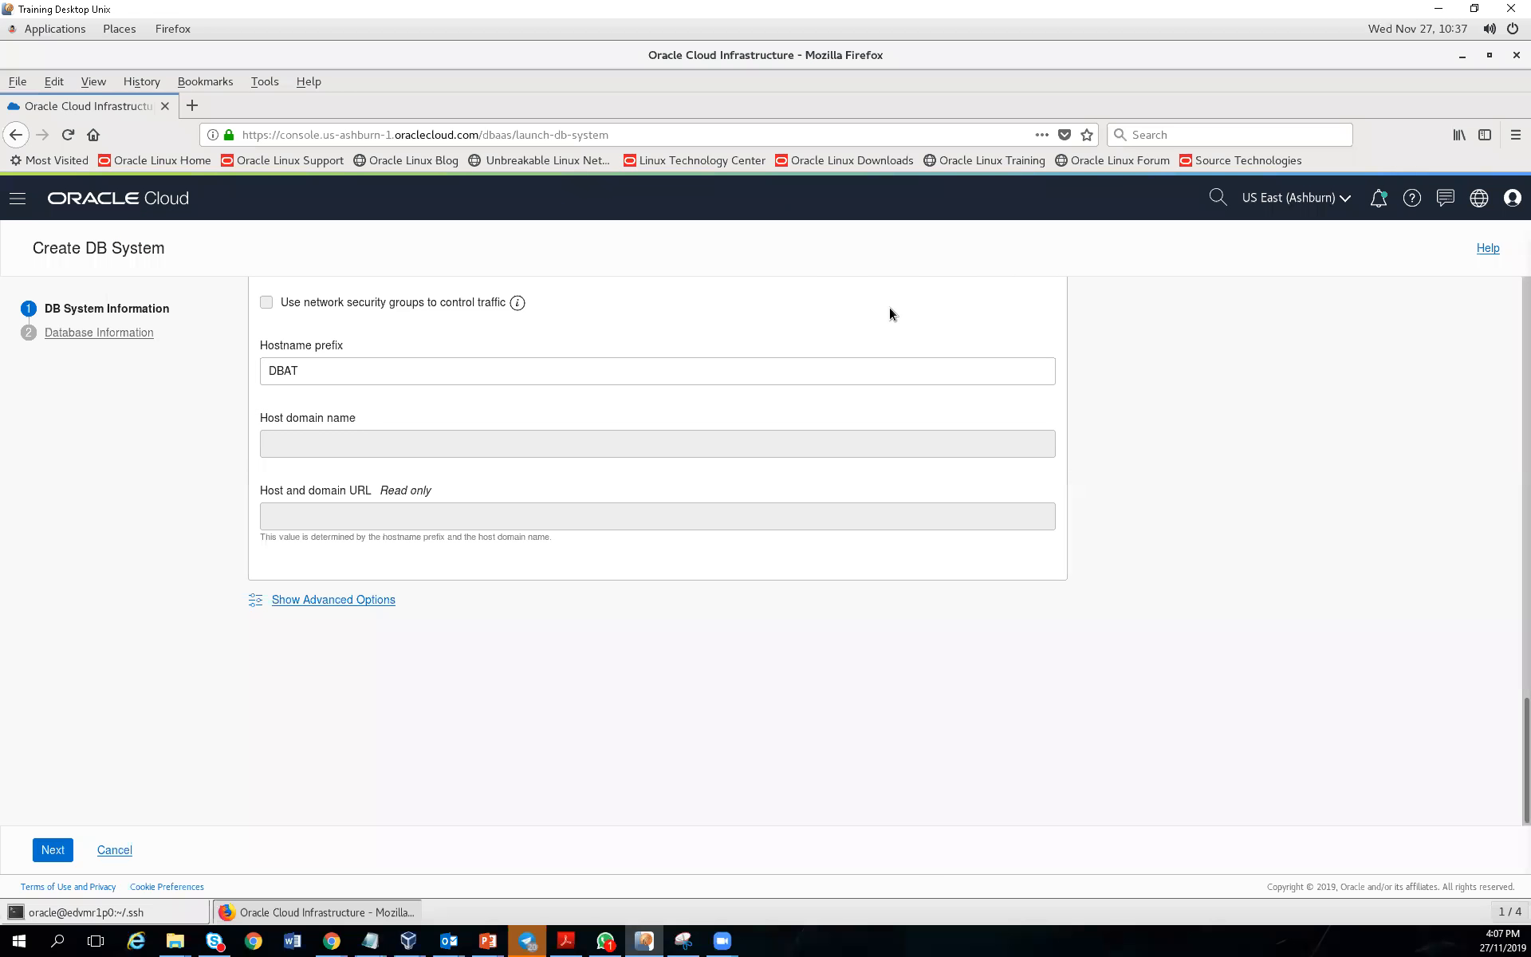
pyautogui.click(310, 373)
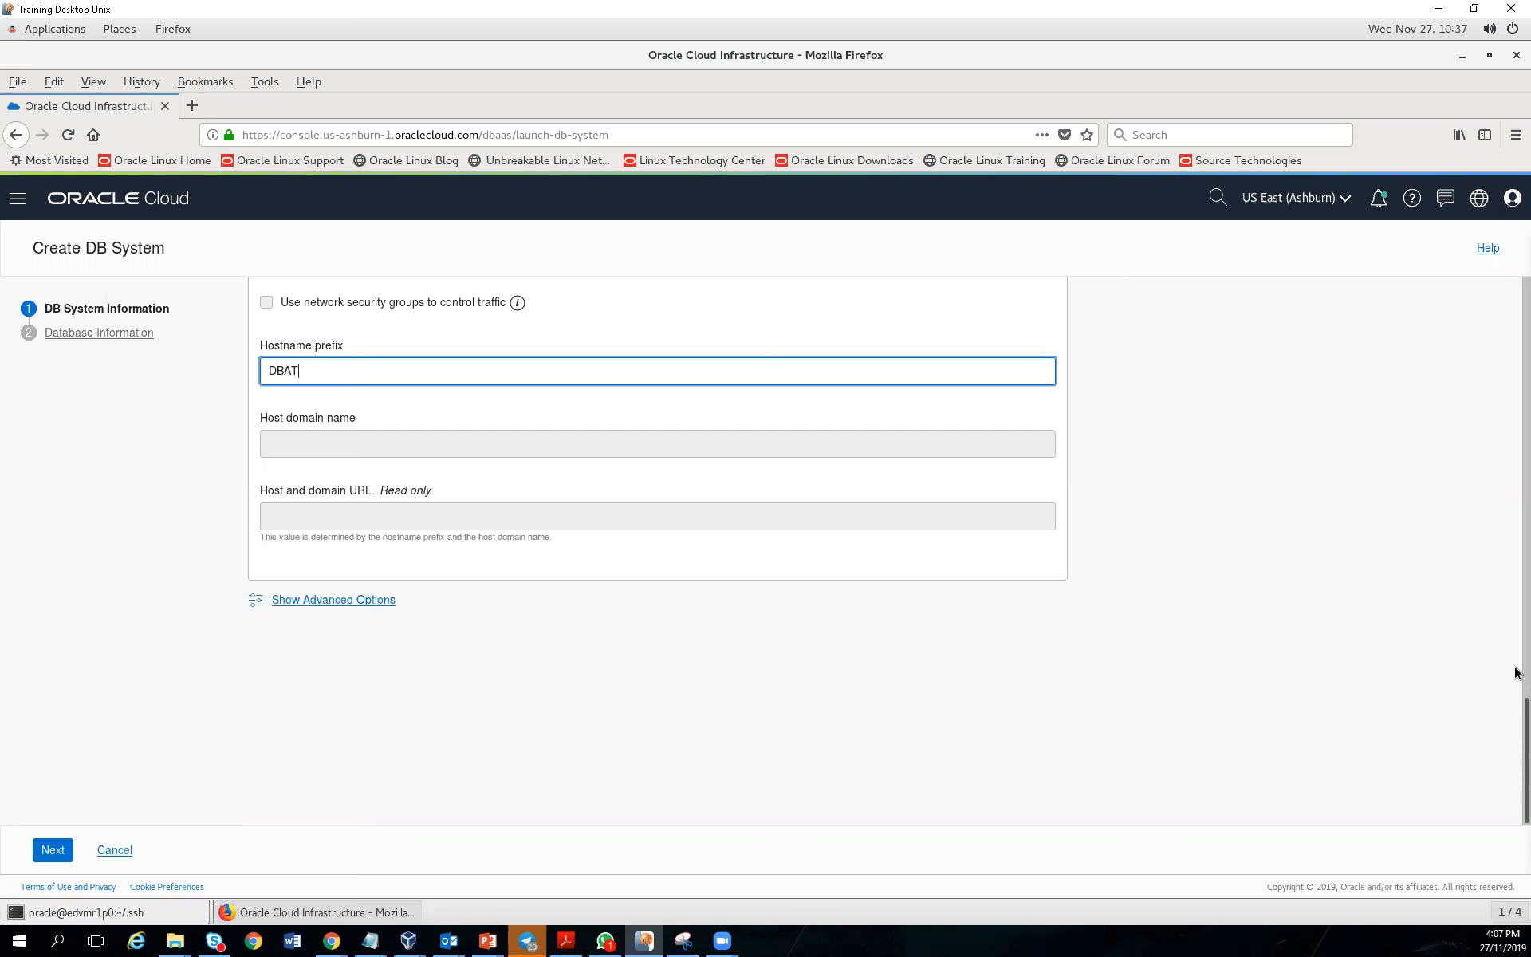
pyautogui.scroll(5, 1516, 672)
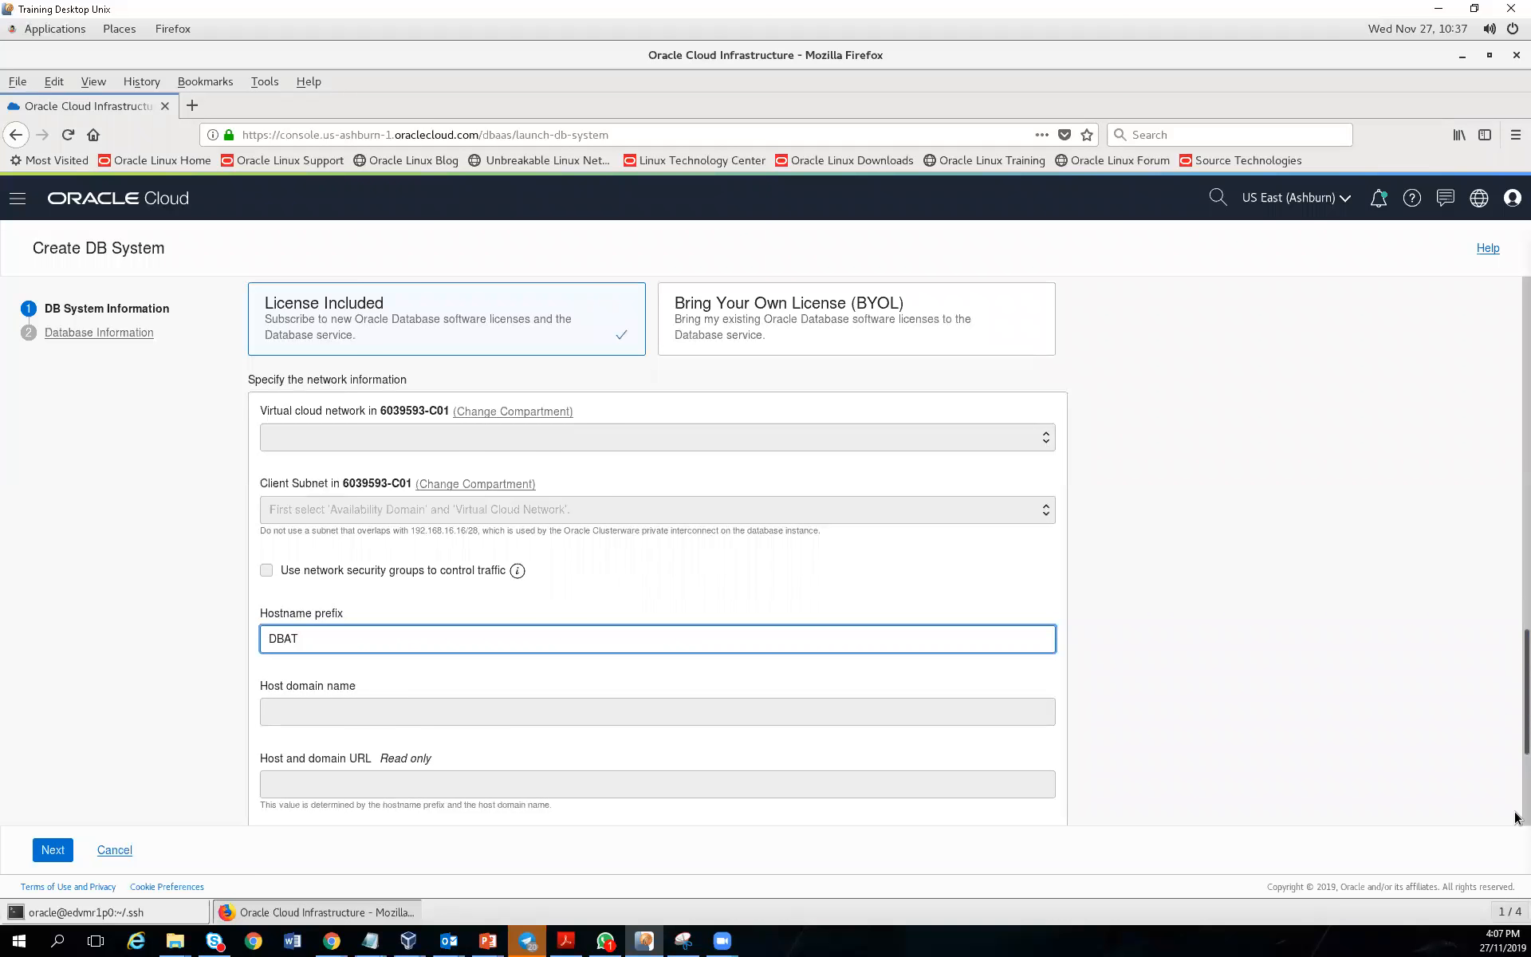
pyautogui.scroll(-5, 1516, 818)
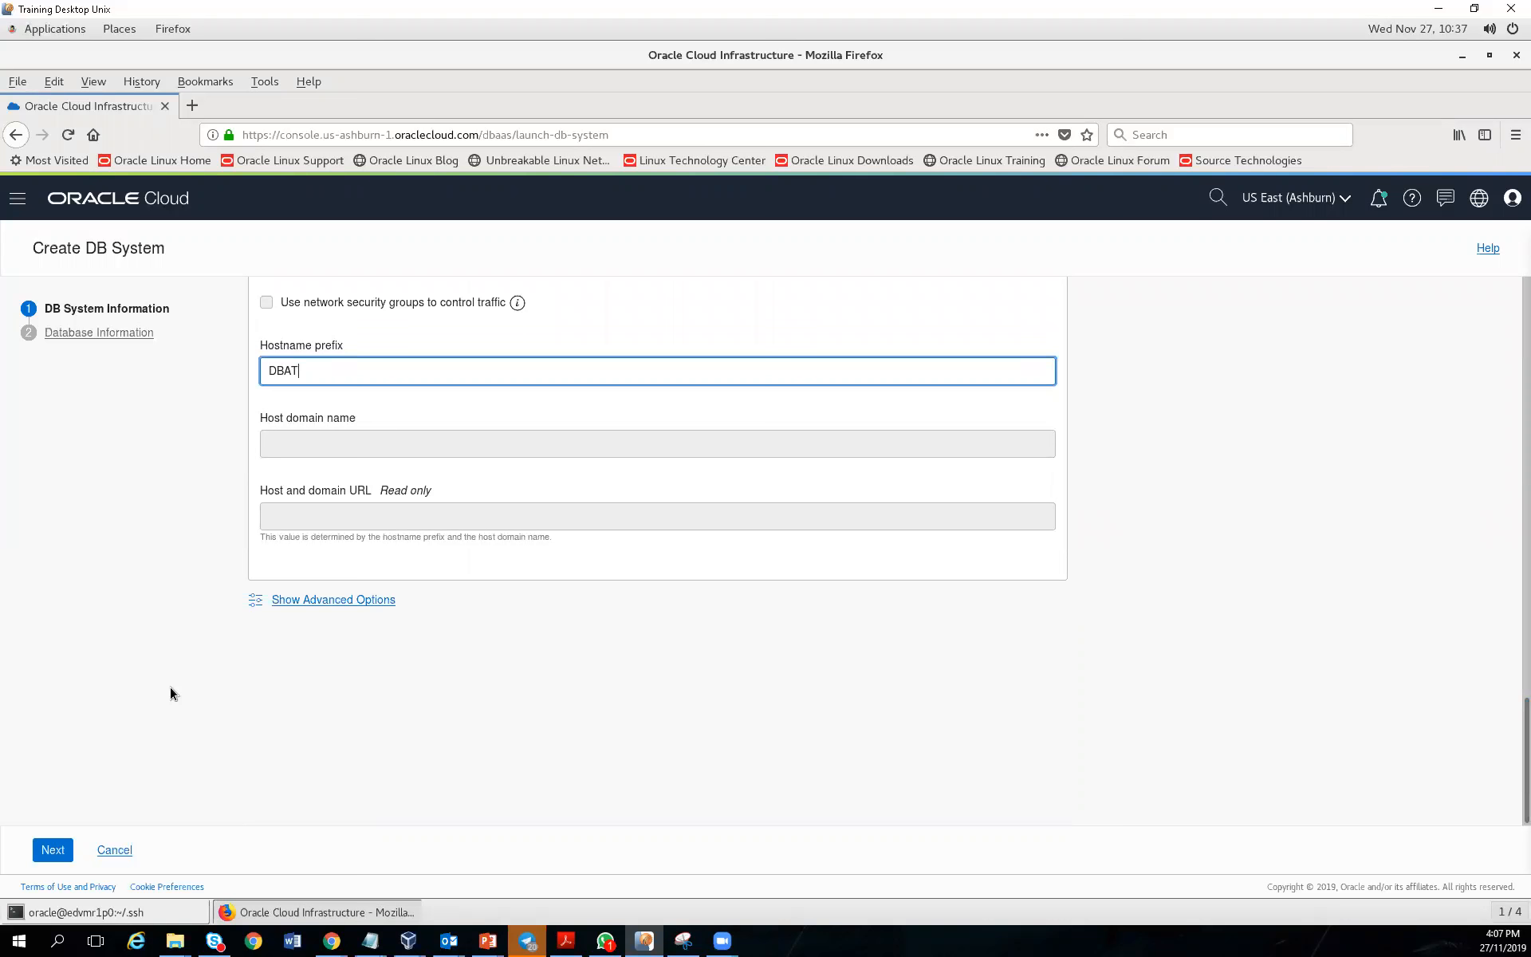
# Advance to Database Information, check the Oracle12c VM terminal, and bring the remote shell forward
pyautogui.click(47, 852)
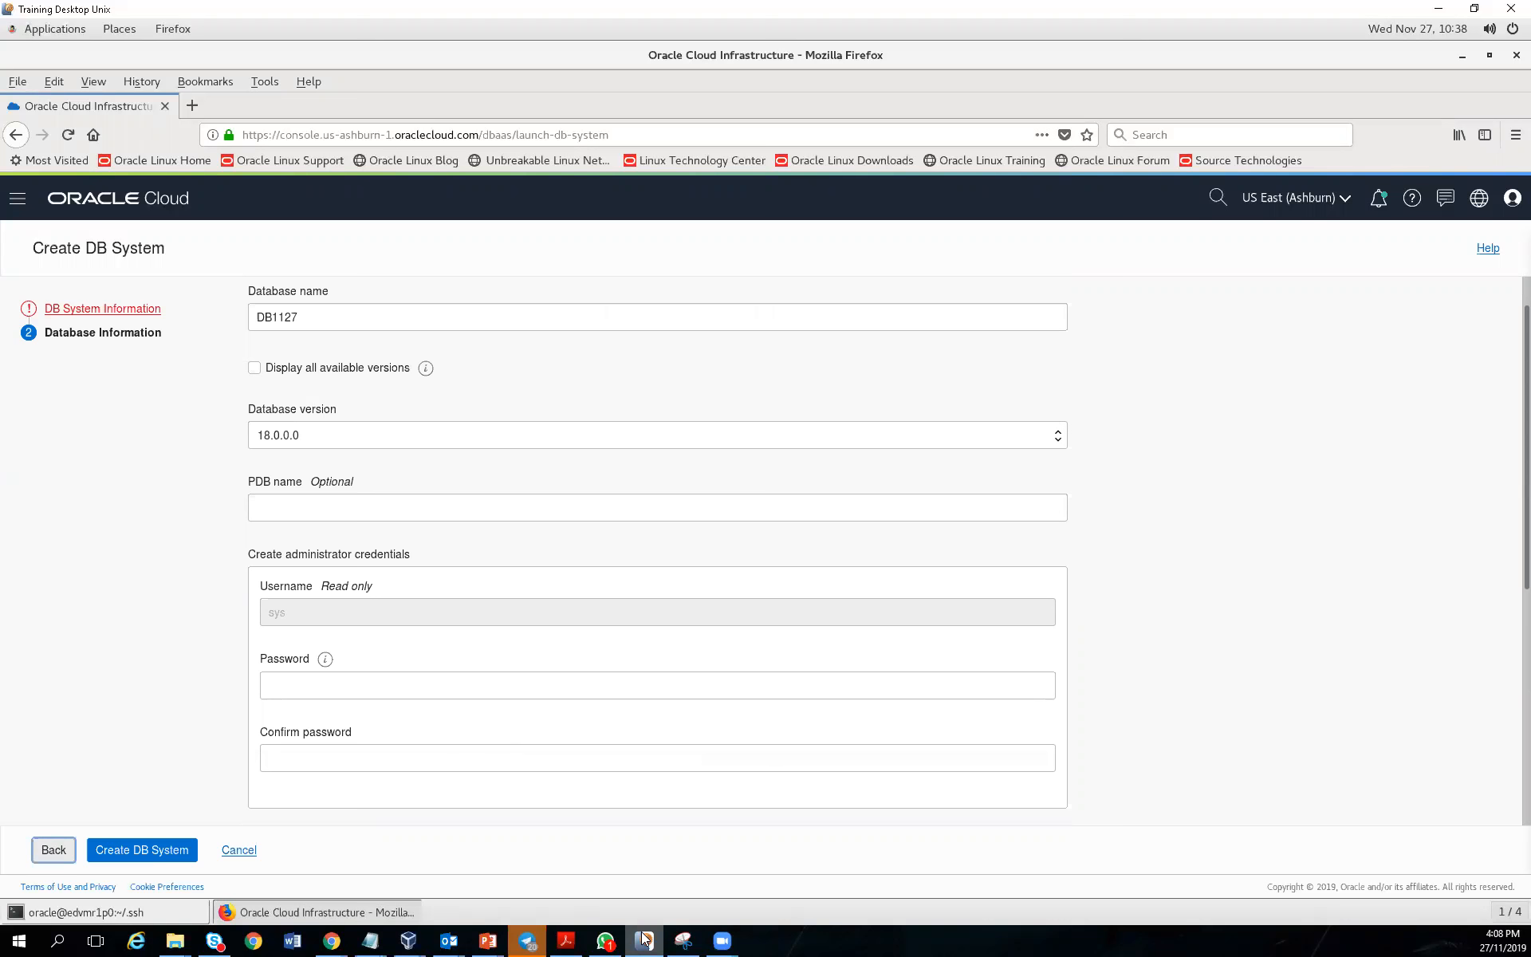
pyautogui.moveTo(645, 942)
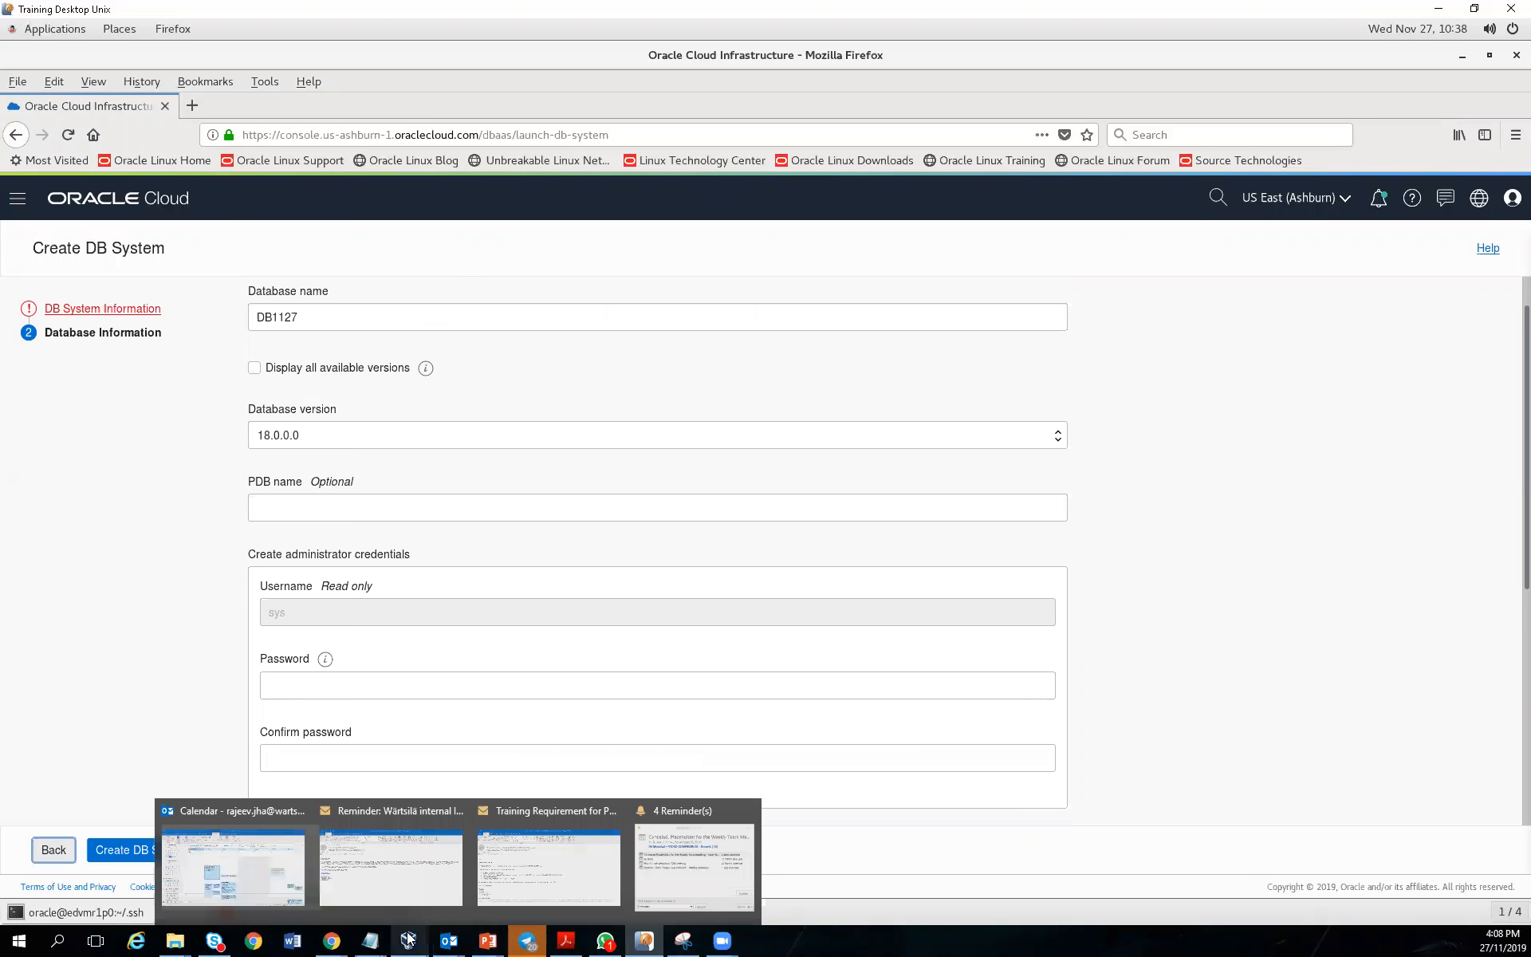
pyautogui.moveTo(408, 941)
pyautogui.click(504, 898)
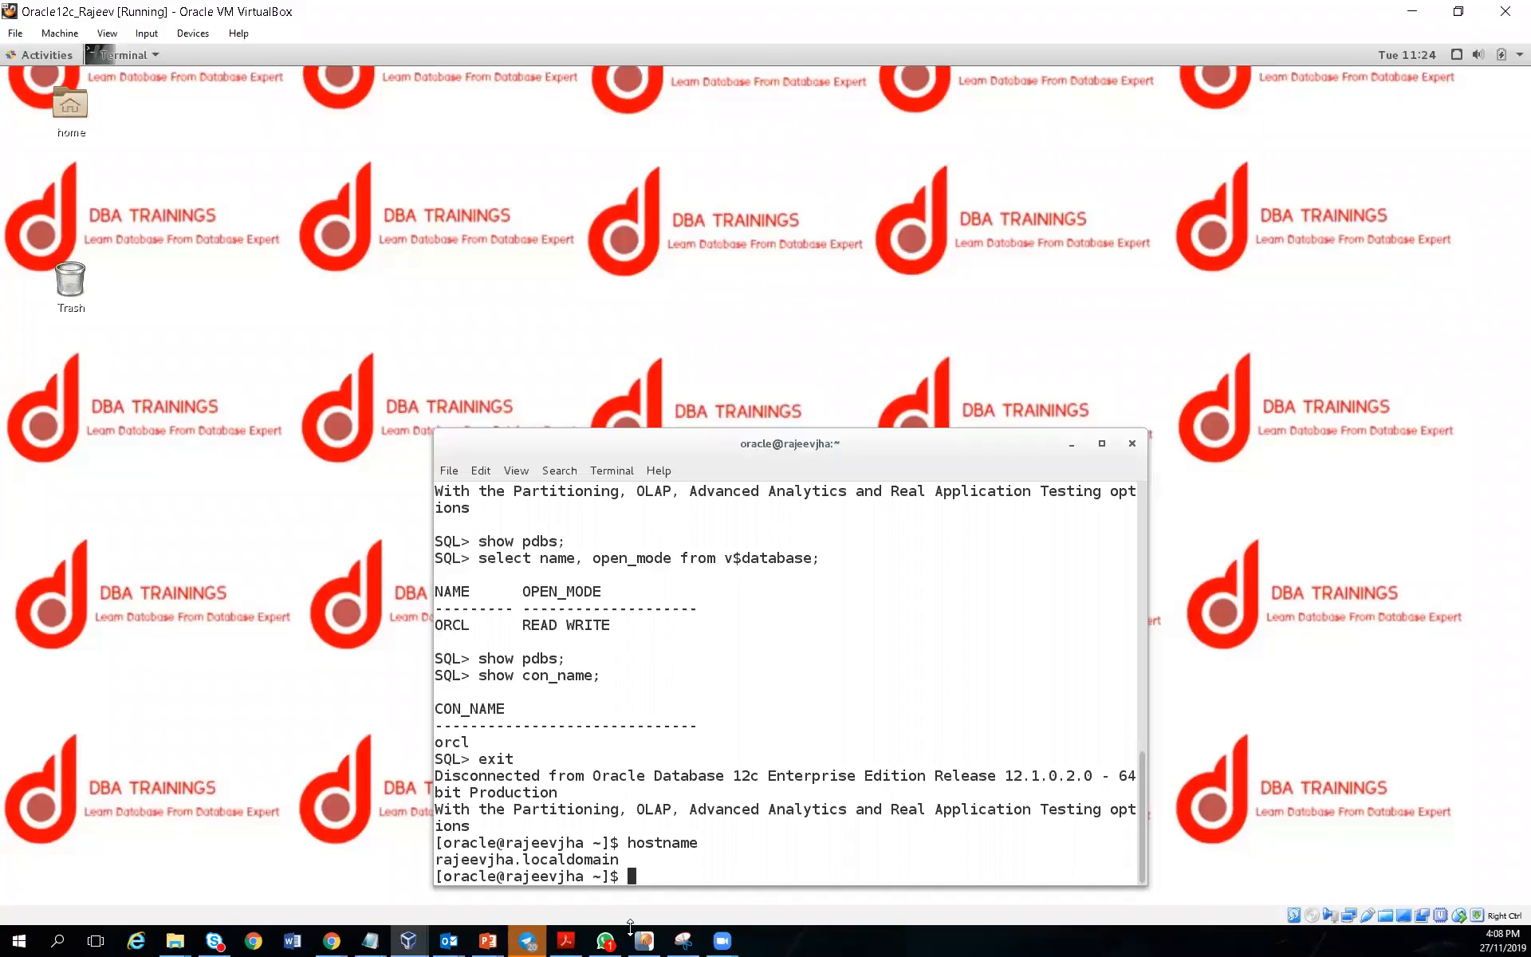
pyautogui.click(533, 895)
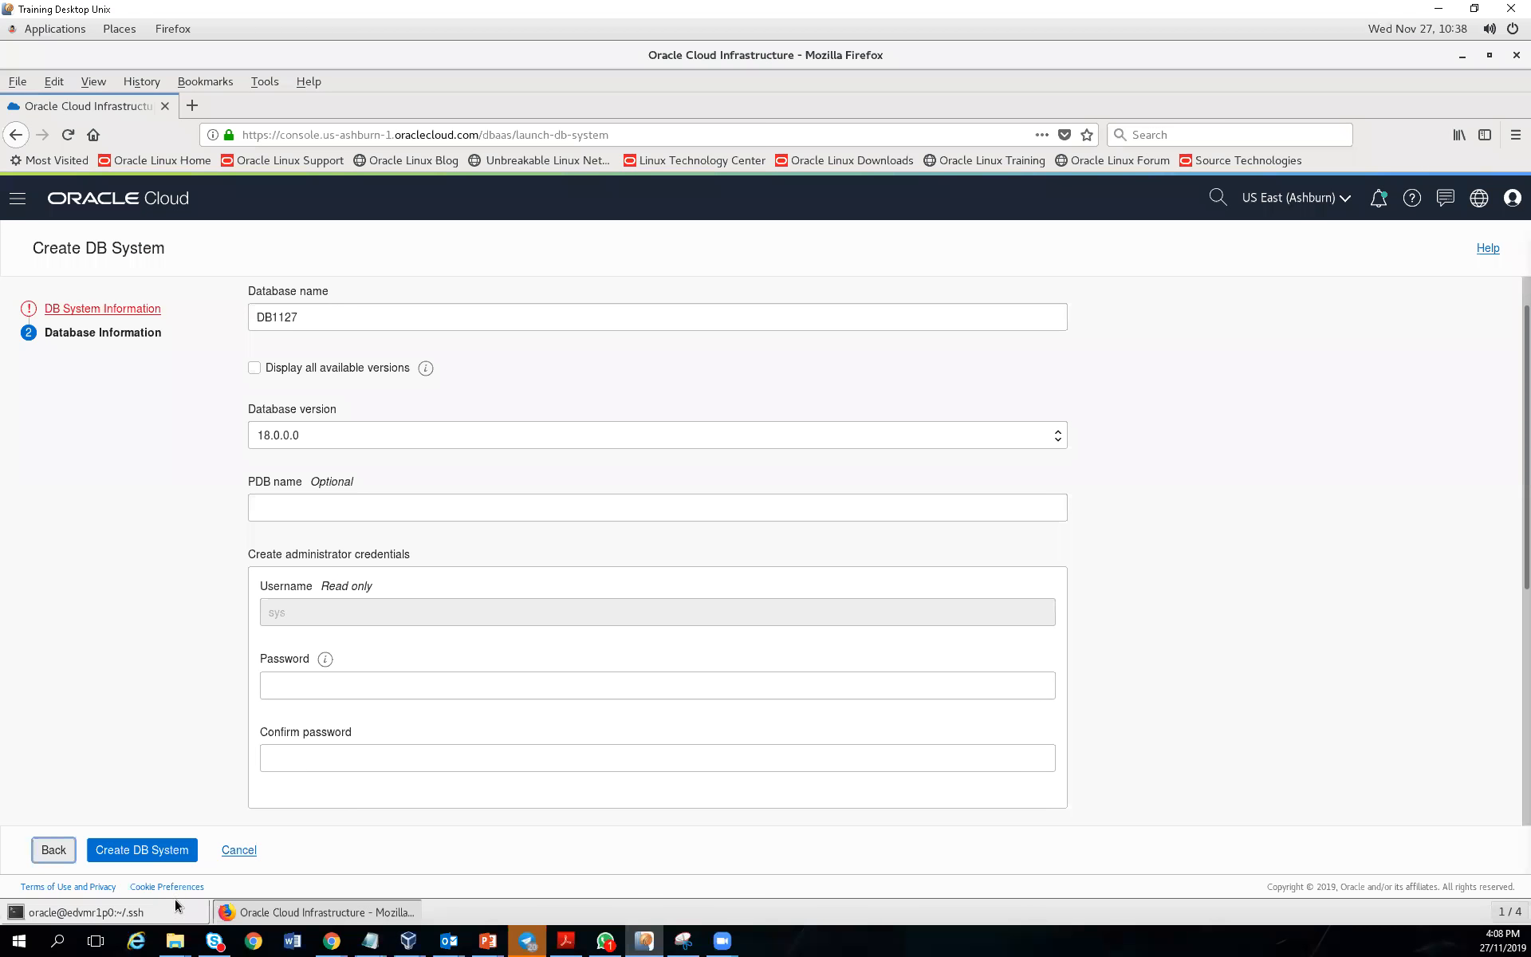
pyautogui.click(142, 911)
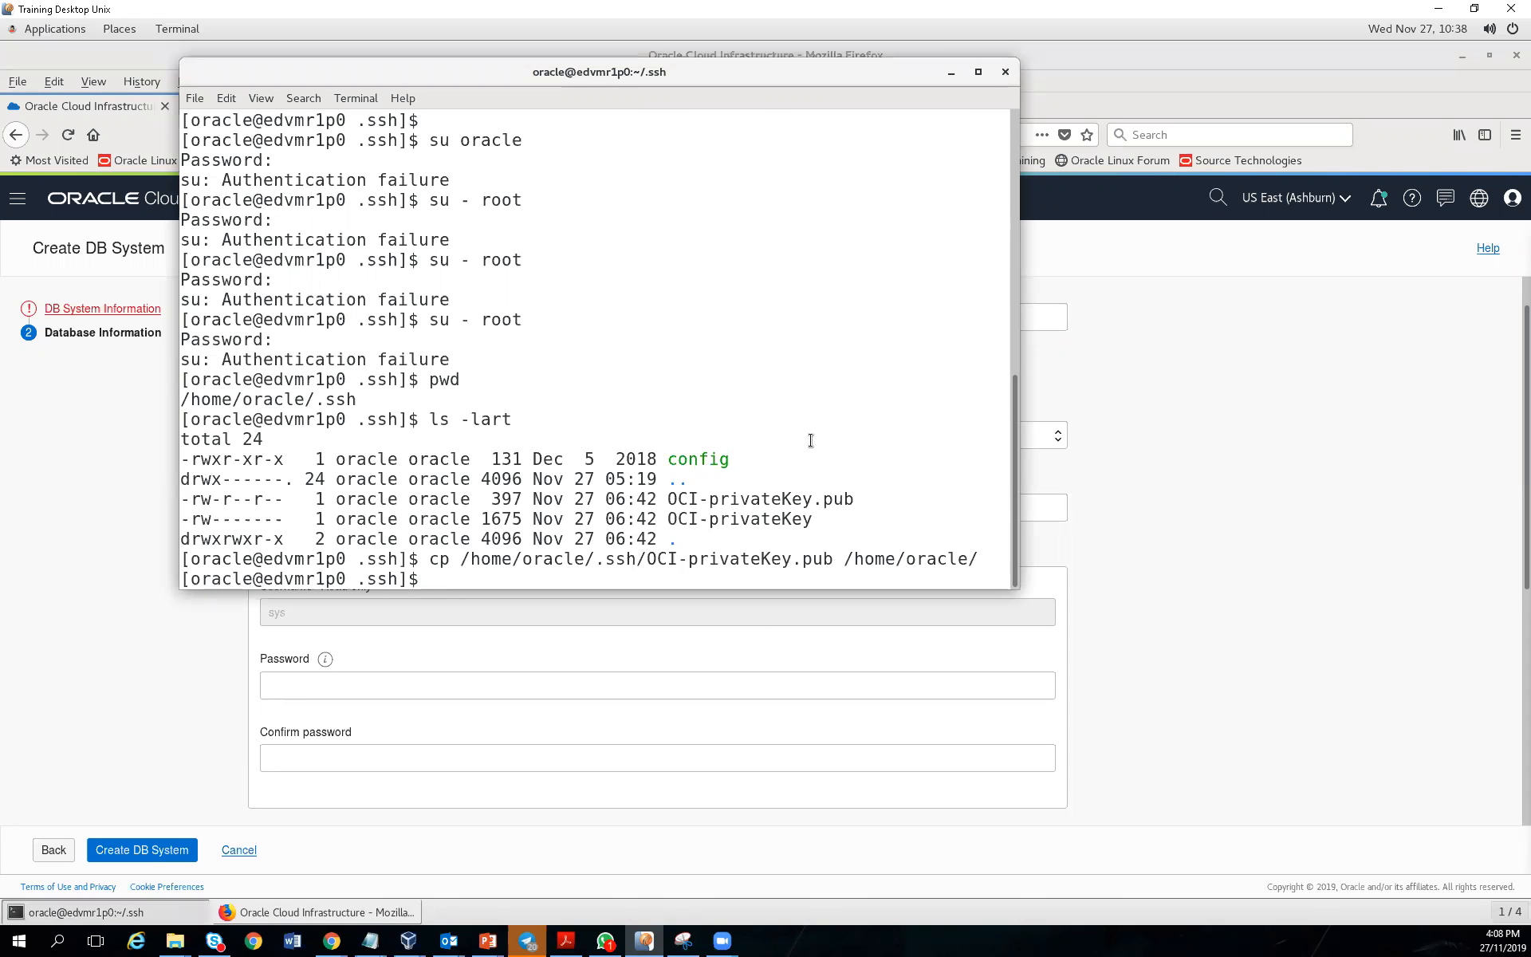
# Try sqlplus, then move to the home directory and run '. oraenv'
pyautogui.write('sqlplus / as sysdba')
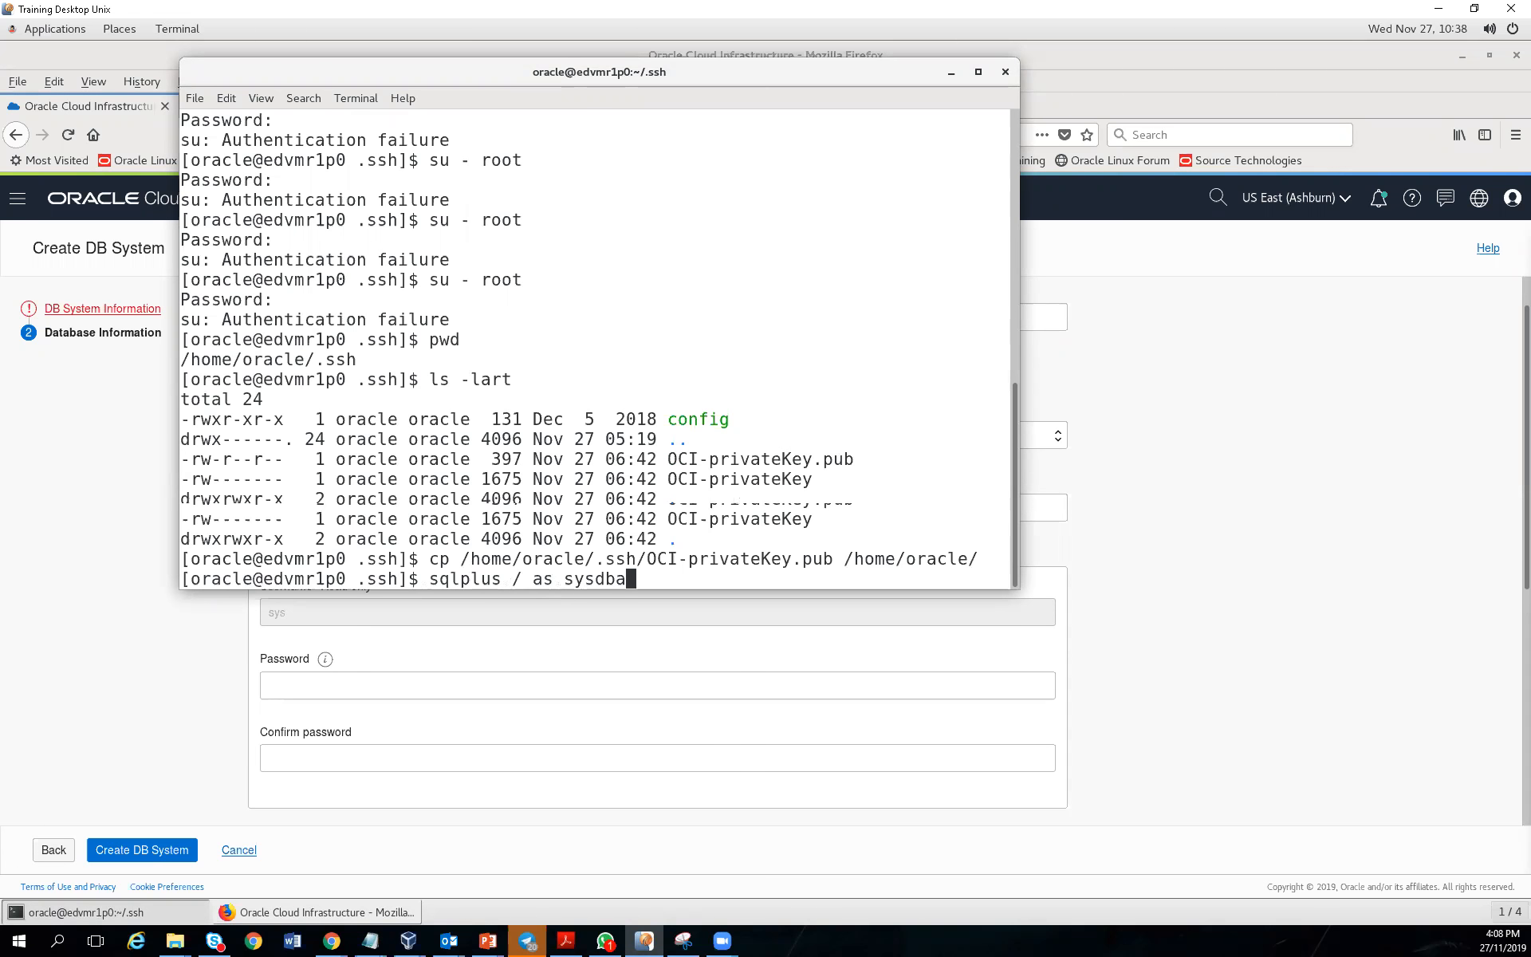
pyautogui.press('Return')
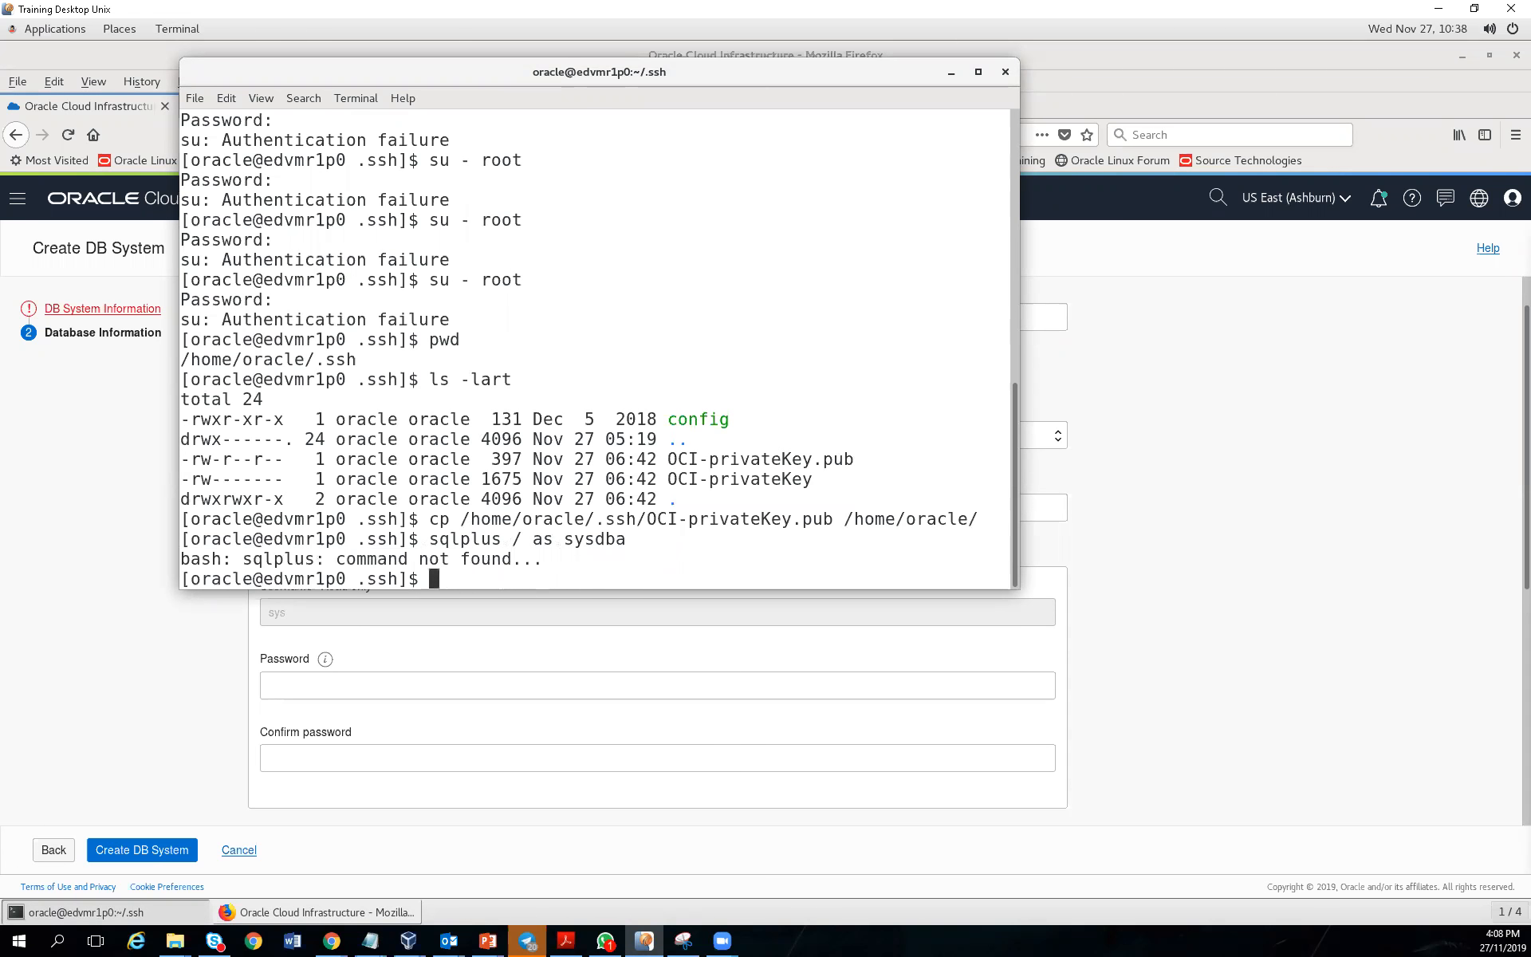
pyautogui.write('cd')
pyautogui.press('Return')
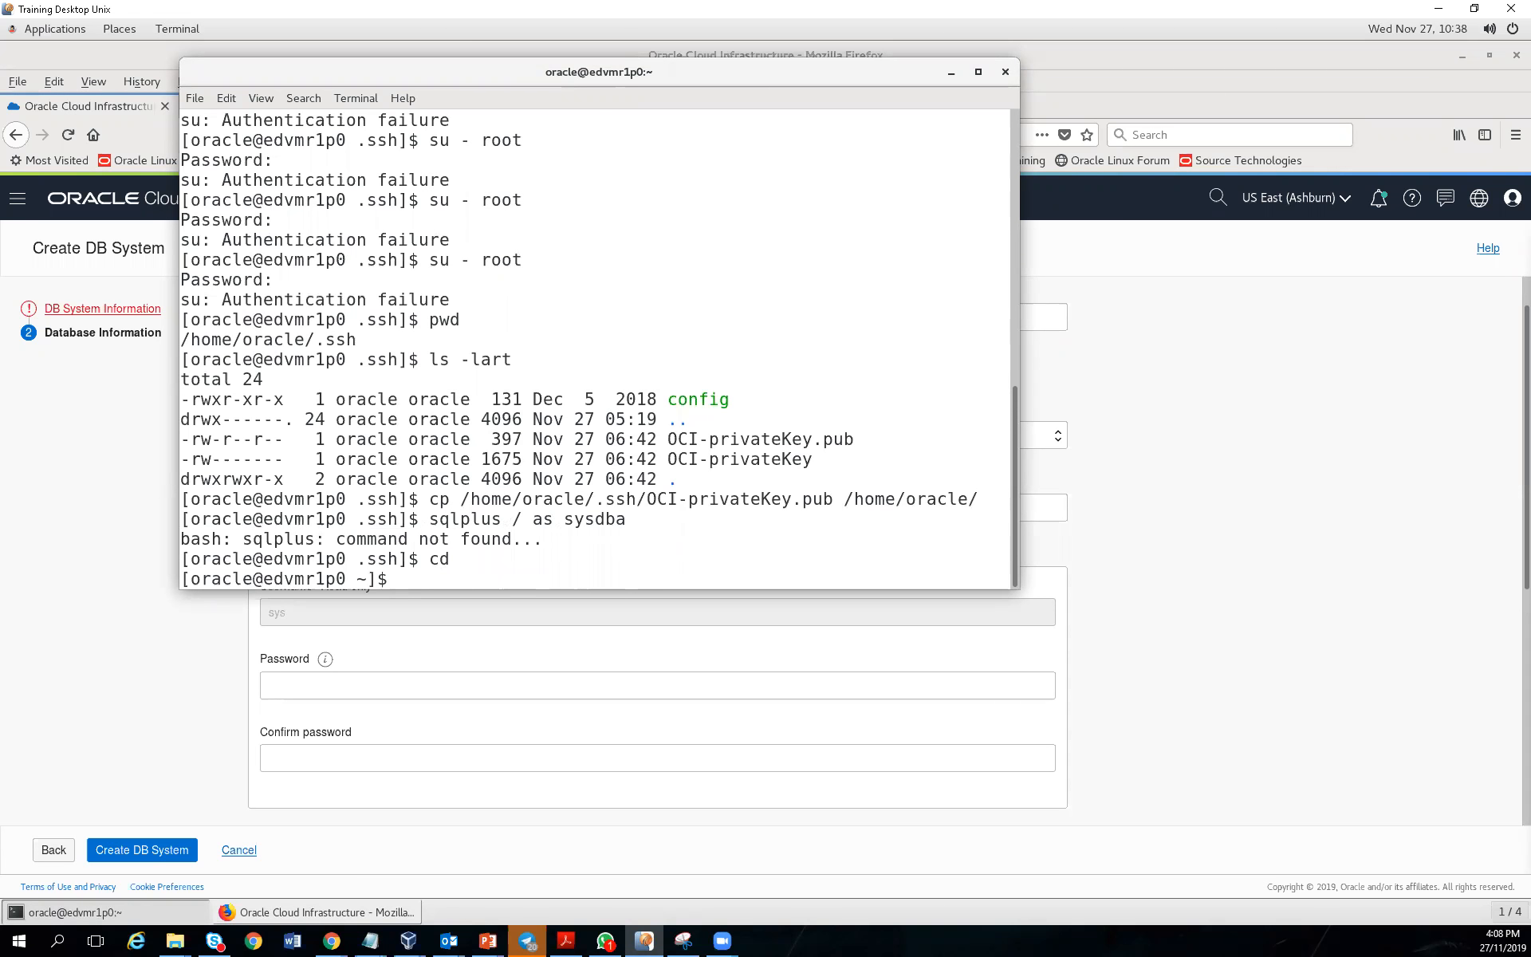
pyautogui.write('. oraenv')
pyautogui.press('Return')
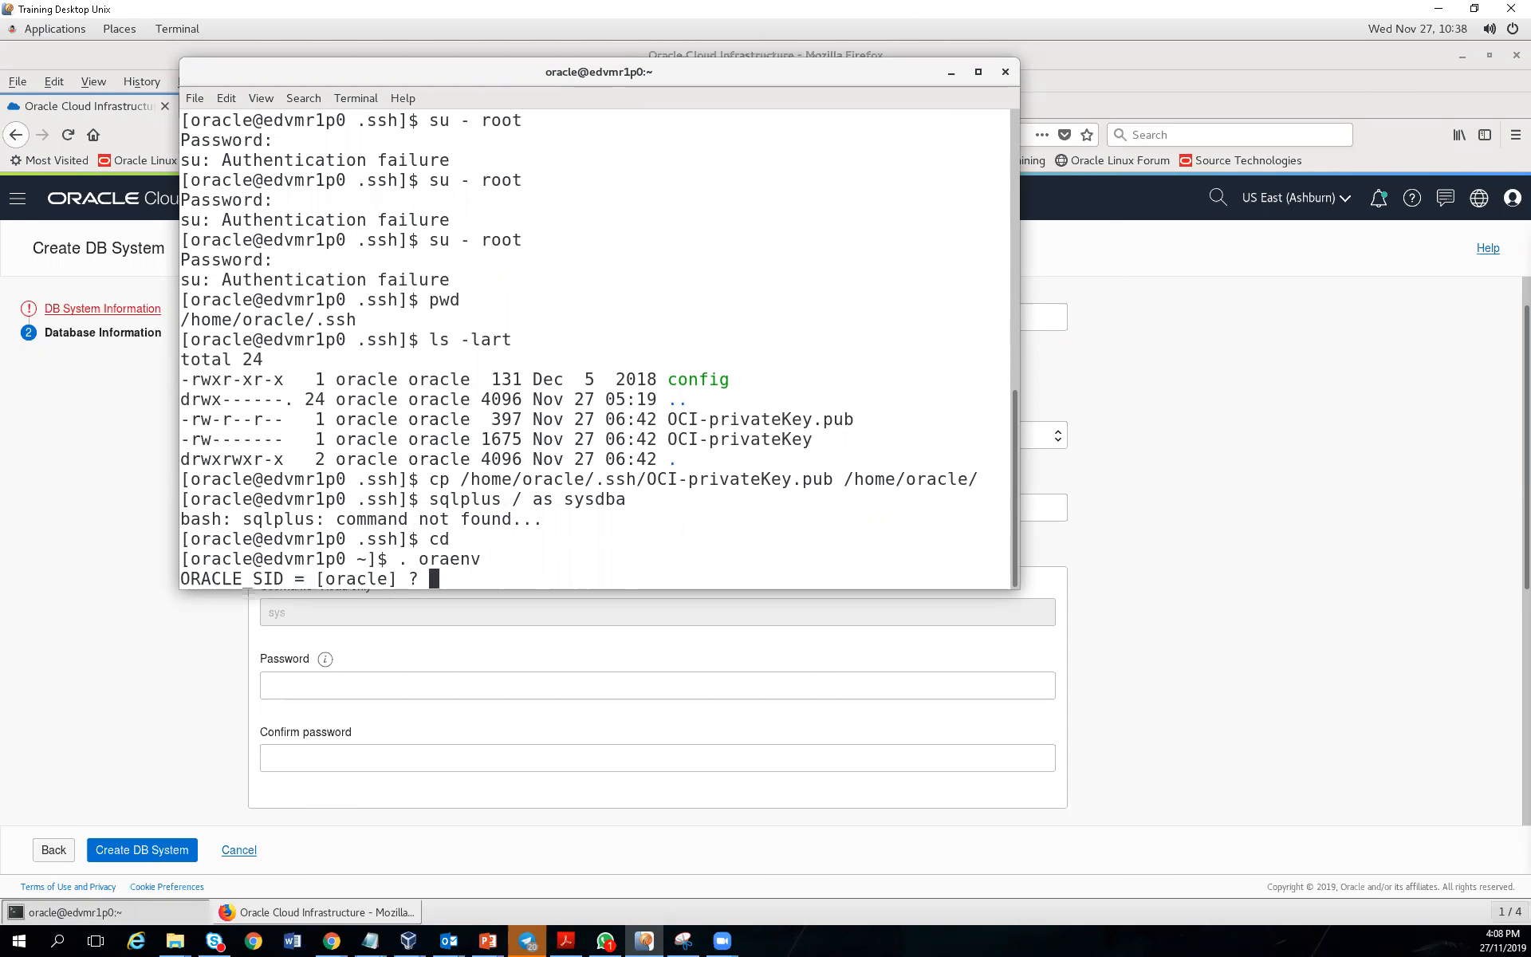
# Set ORACLE_SID to ORCL, connect with 'sqlplus / as sysdba', and note release 12.2.0.1.0
pyautogui.write('sORCL')
pyautogui.press('BackSpace')
pyautogui.press('BackSpace')
pyautogui.press('BackSpace')
pyautogui.press('BackSpace')
pyautogui.press('BackSpace')
pyautogui.write('ORCL')
pyautogui.press('Return')
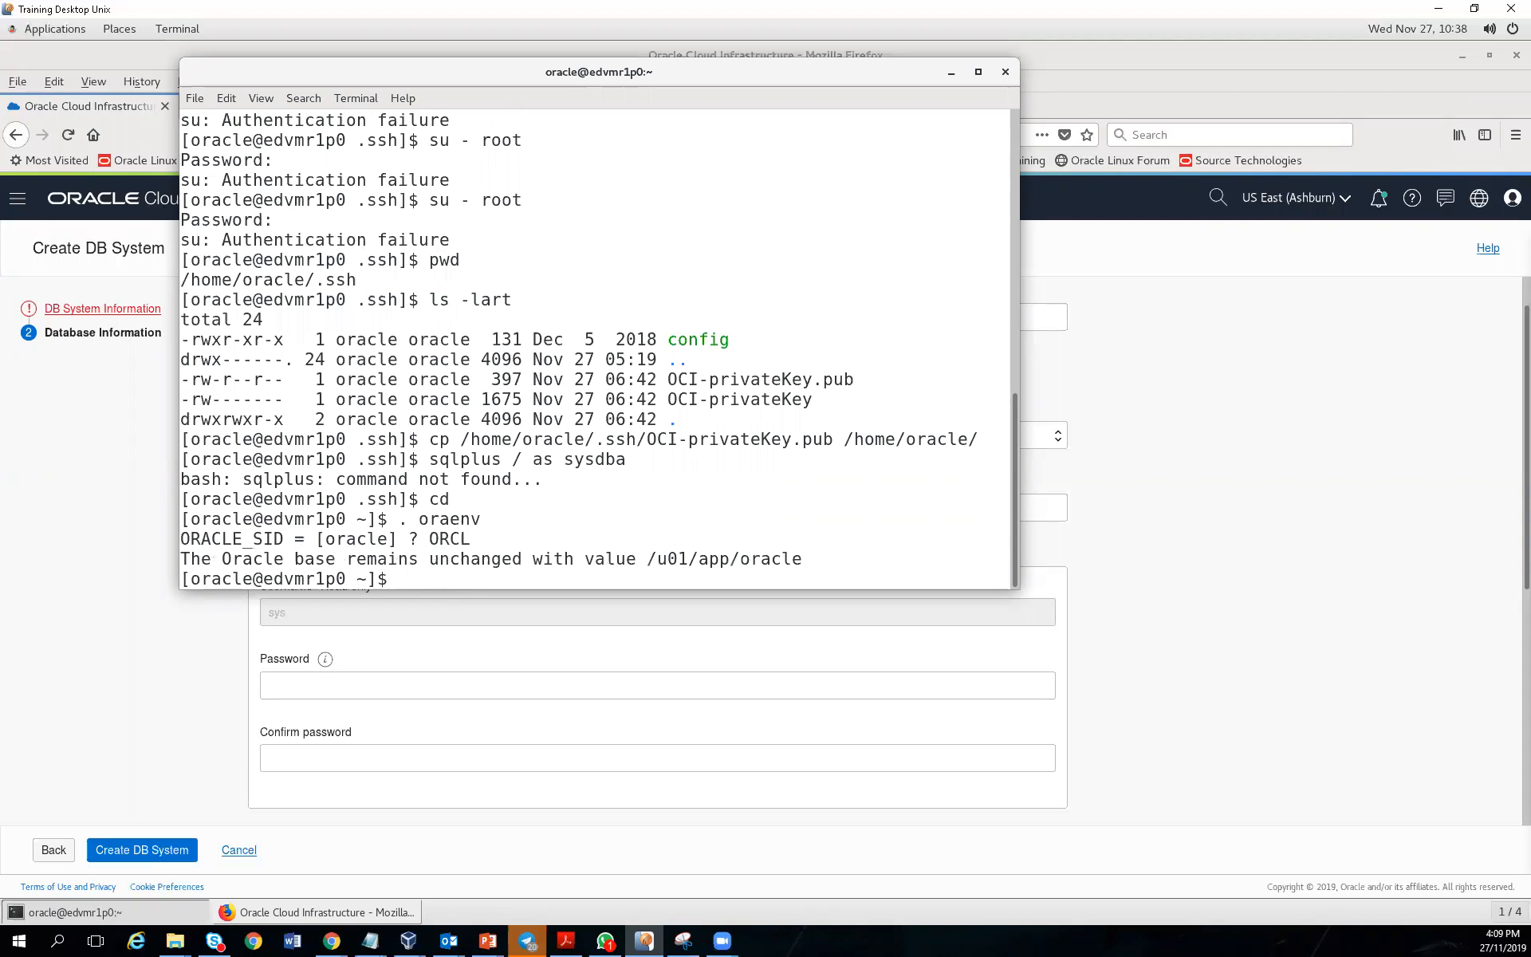
pyautogui.write('sqlplus / as sysdba')
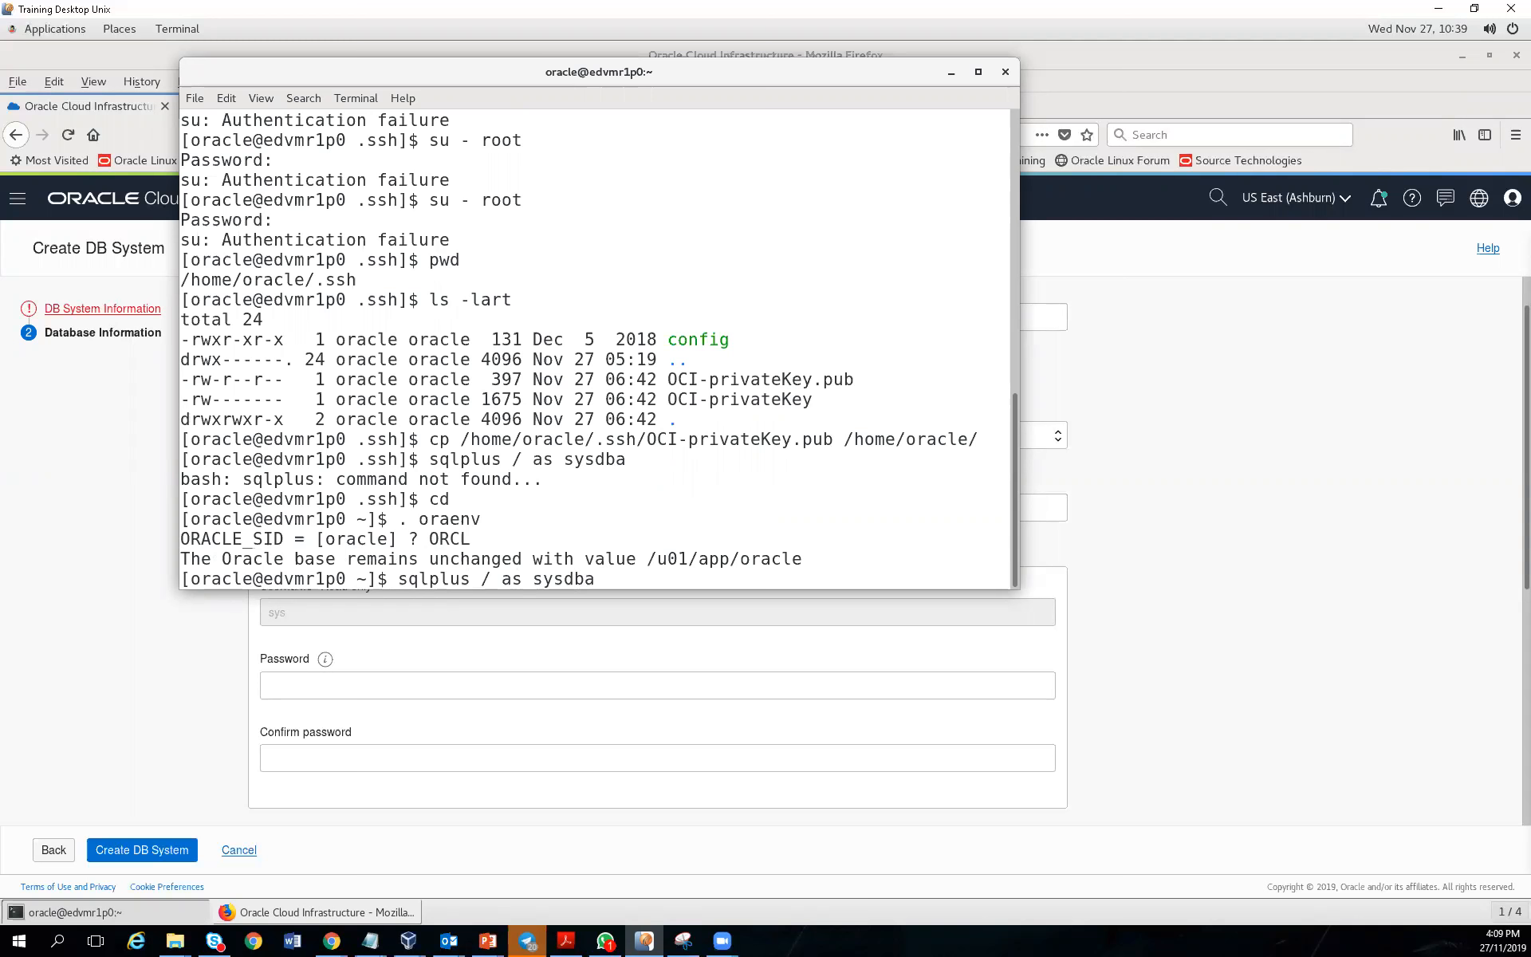
pyautogui.press('Return')
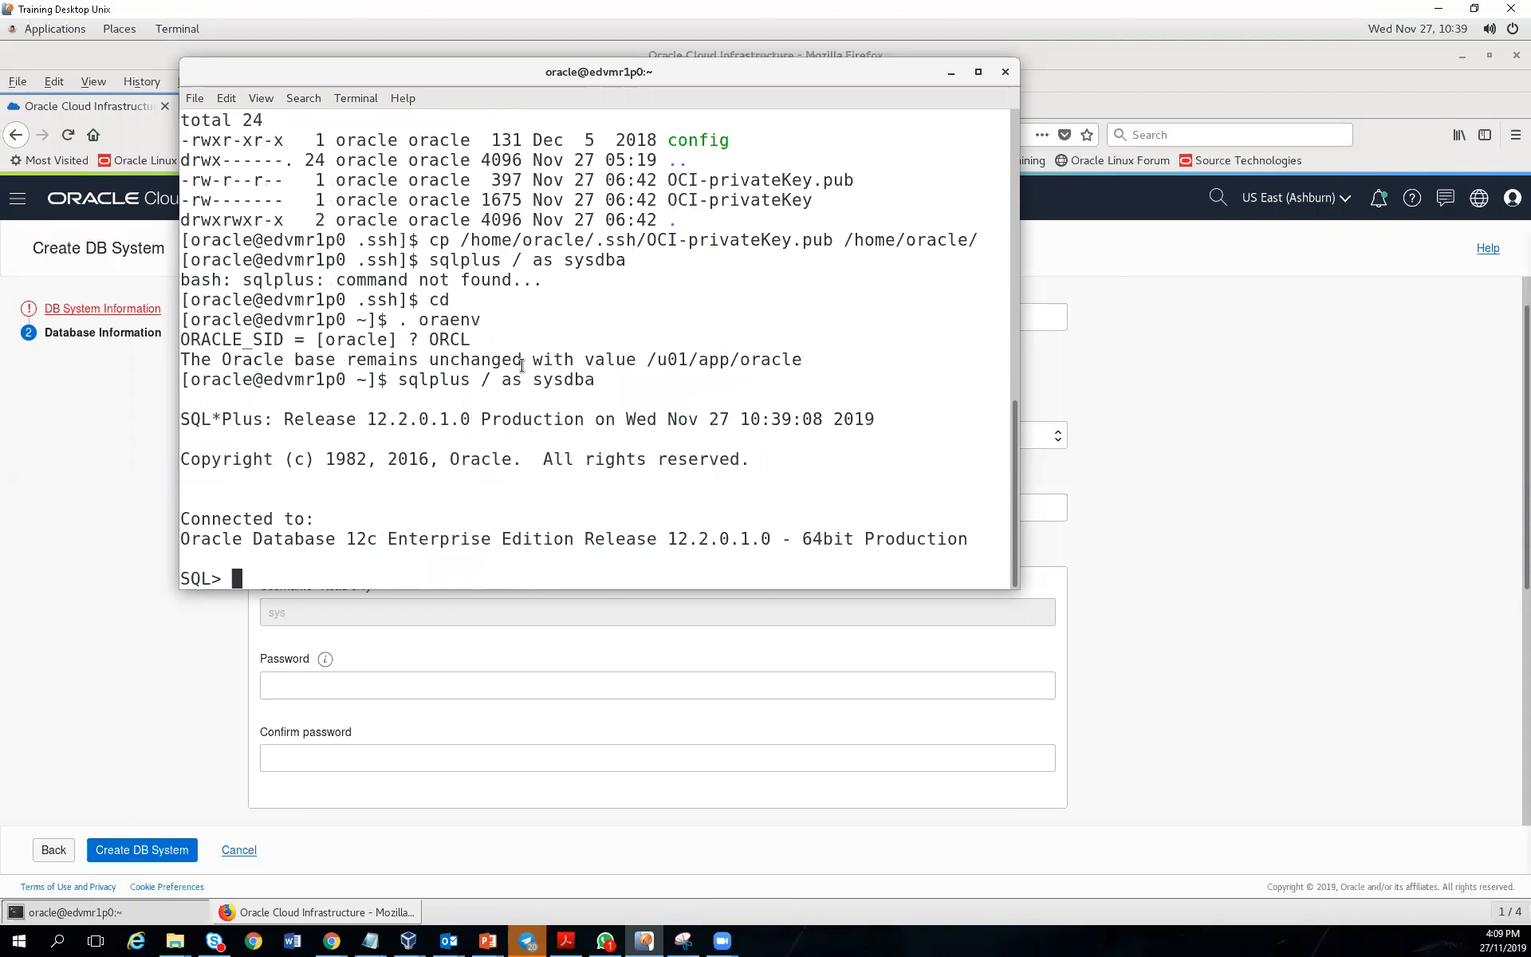
pyautogui.moveTo(365, 417); pyautogui.dragTo(471, 419)
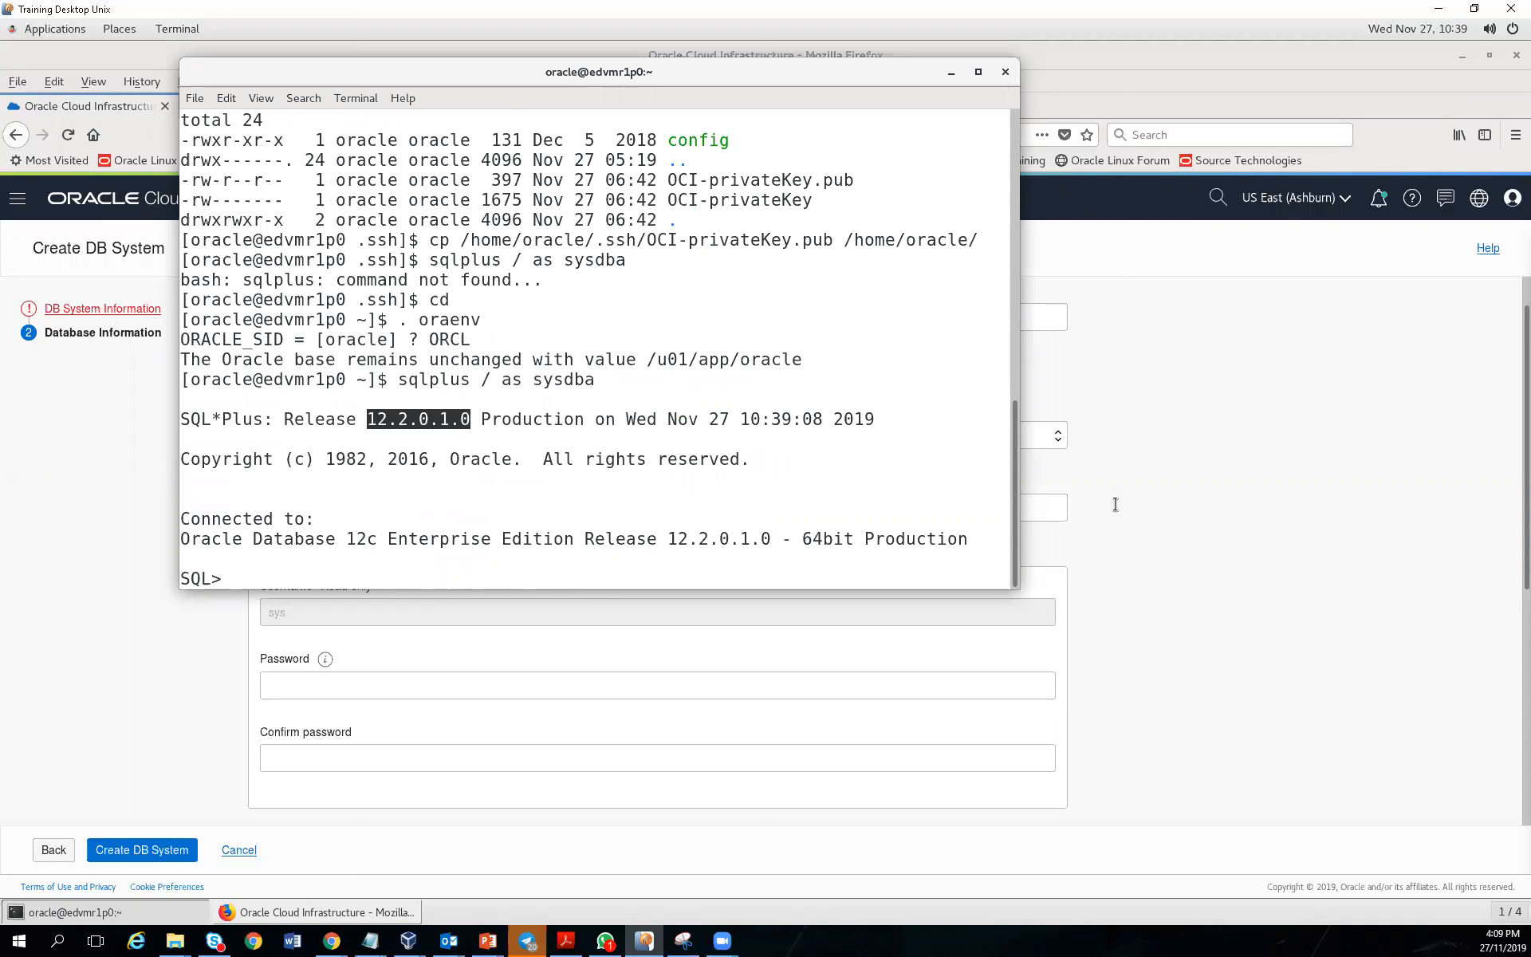
pyautogui.click(1253, 536)
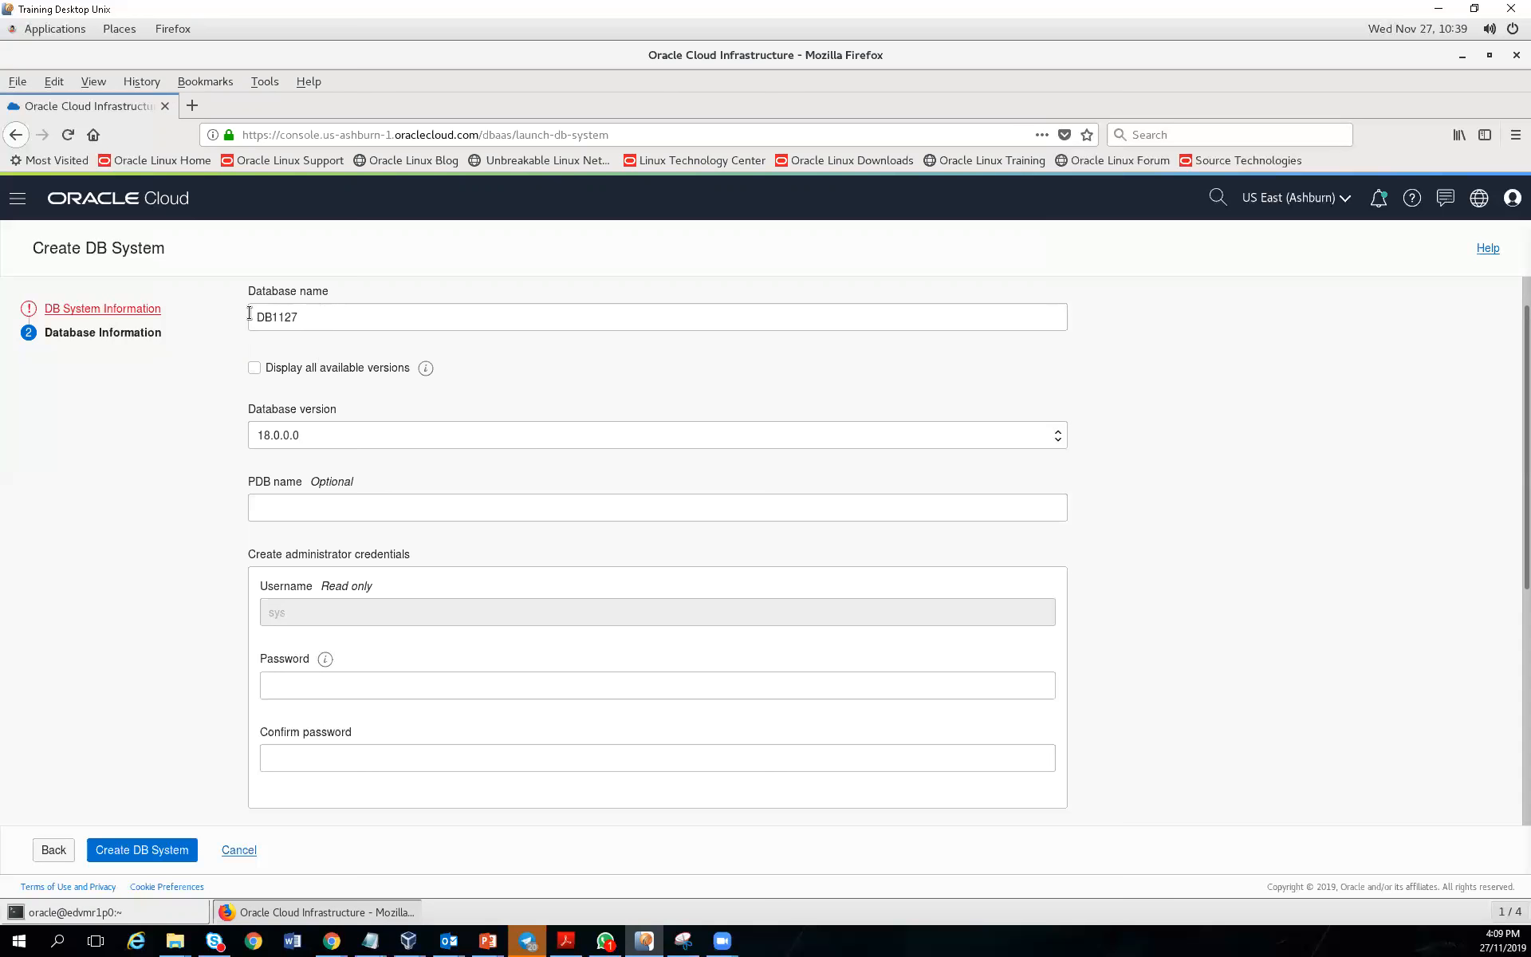
# Rename the database from DB1127 to MYORCL and choose version 12.2.0.1
pyautogui.moveTo(308, 316); pyautogui.dragTo(203, 311)
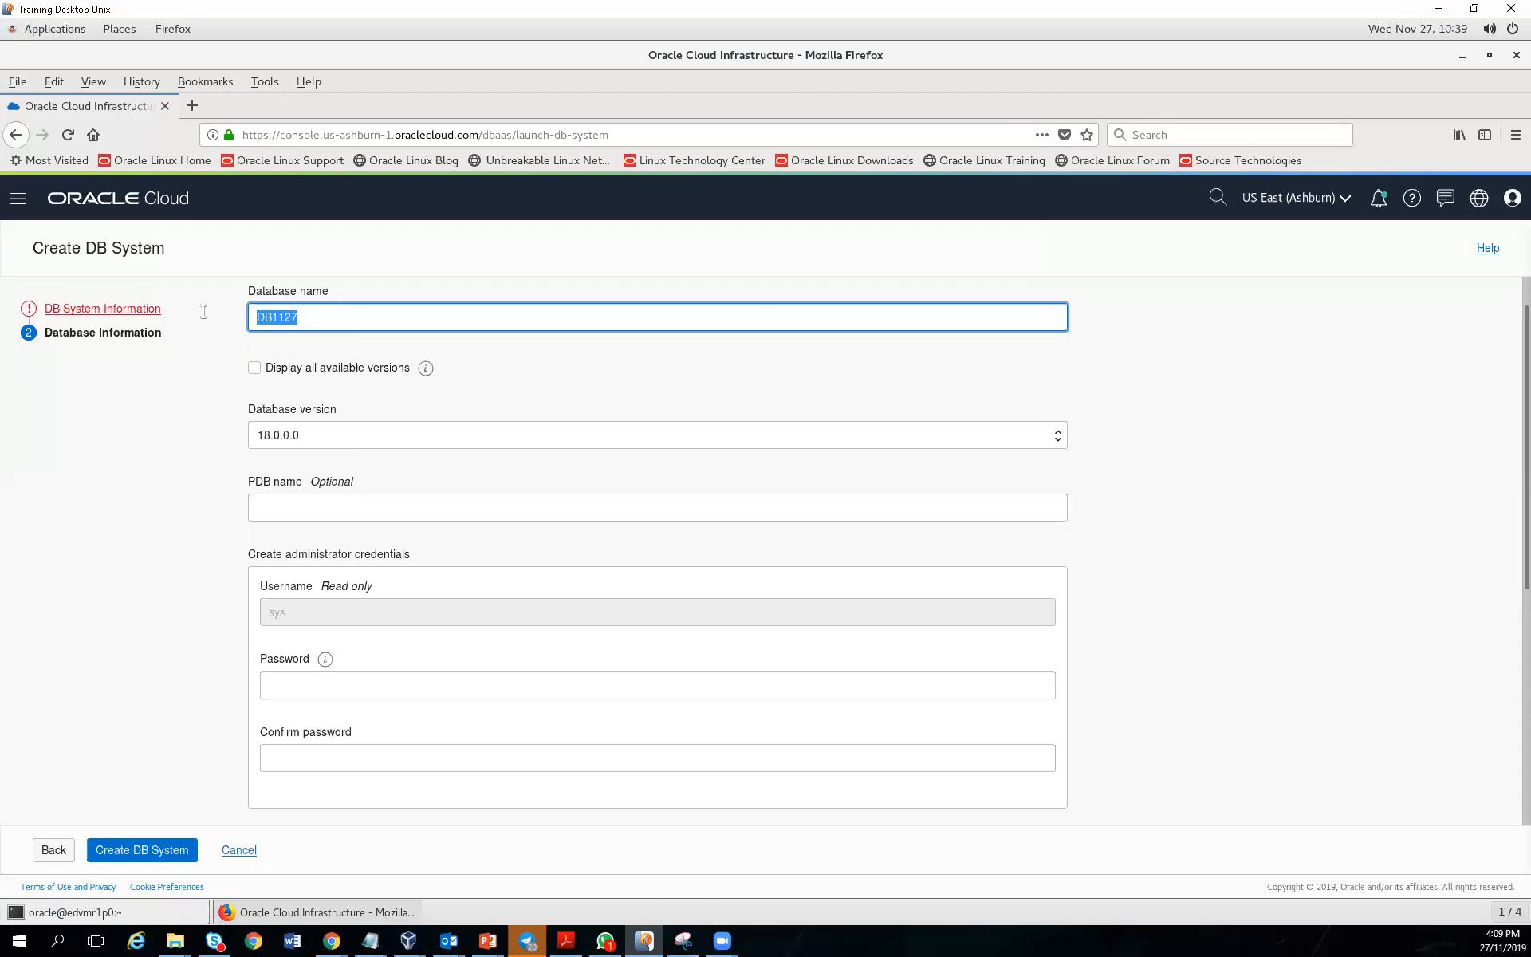
pyautogui.write('MYORCL')
pyautogui.click(328, 433)
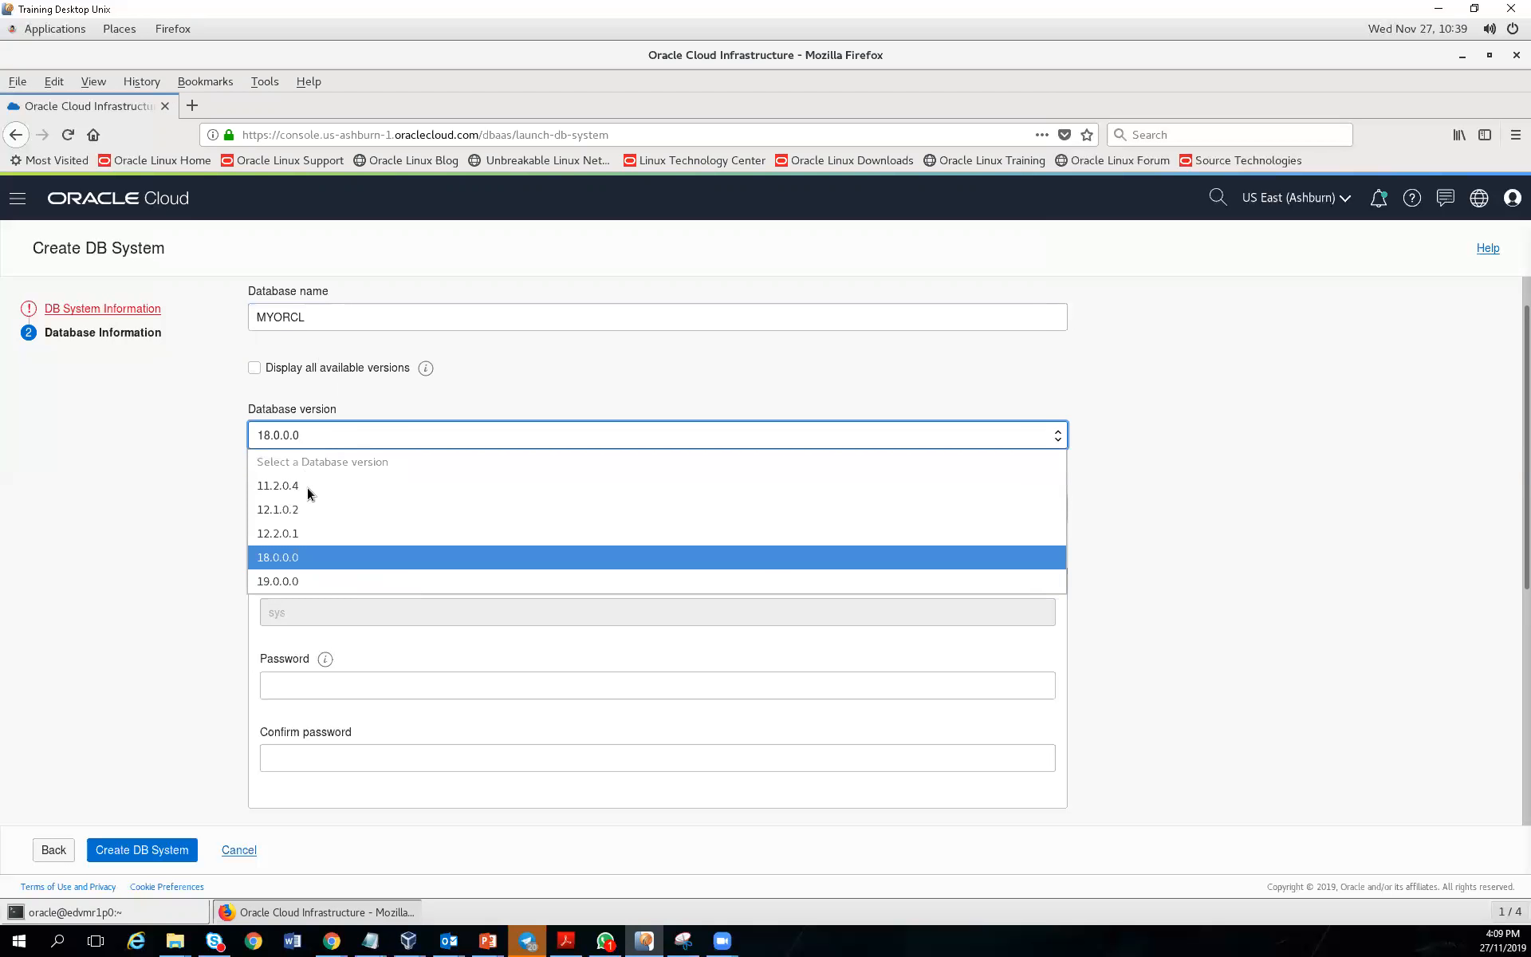
pyautogui.click(288, 541)
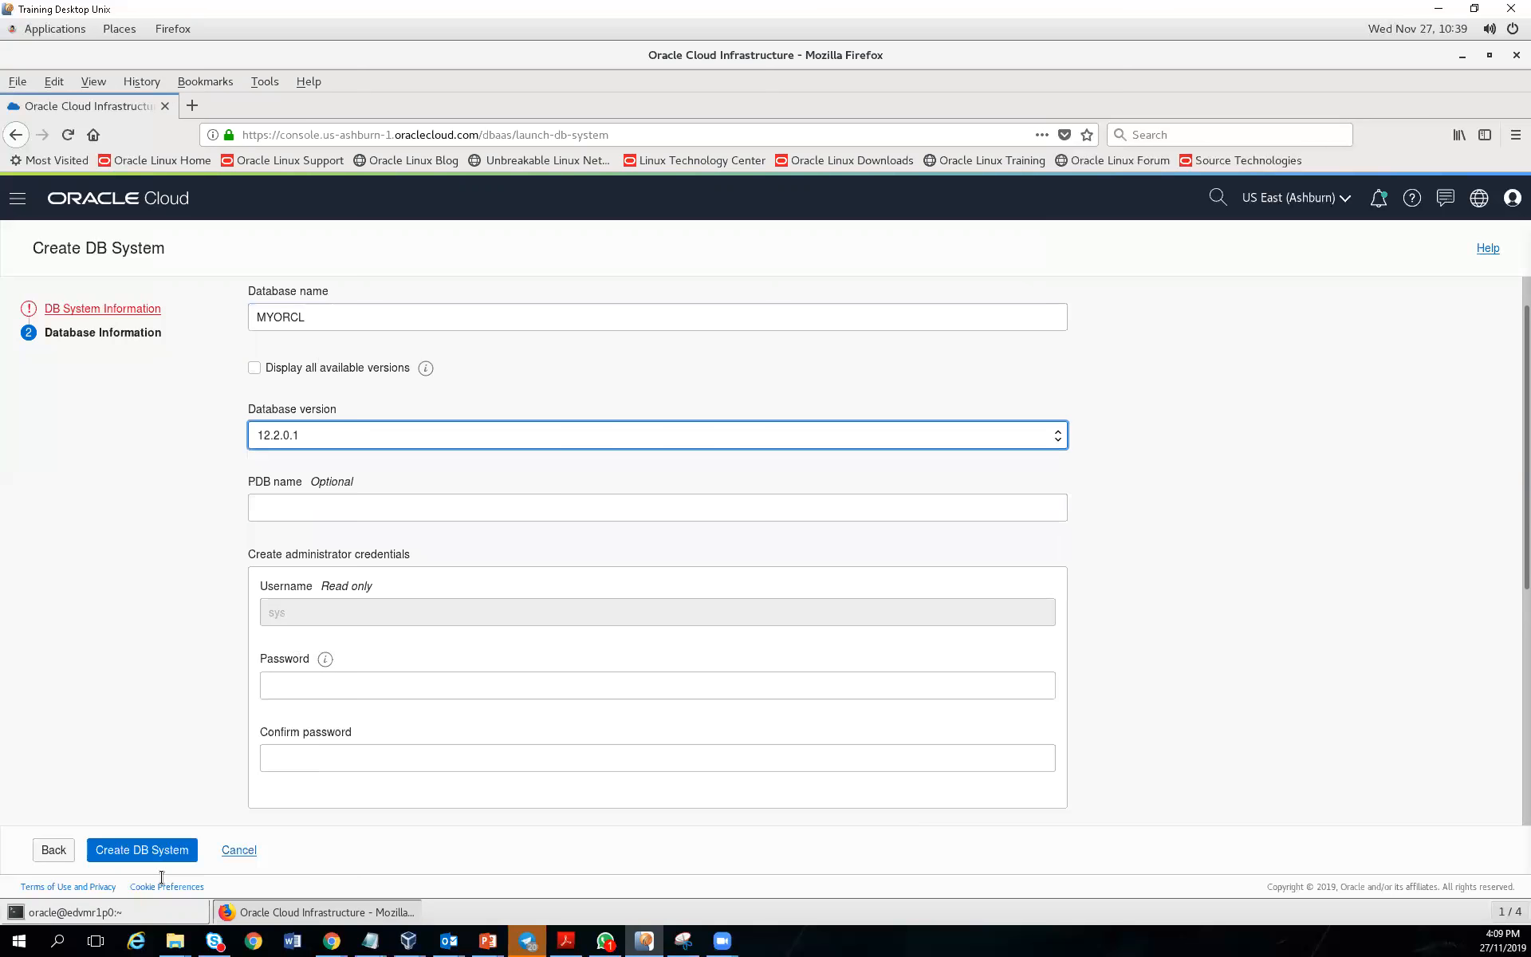
pyautogui.click(134, 913)
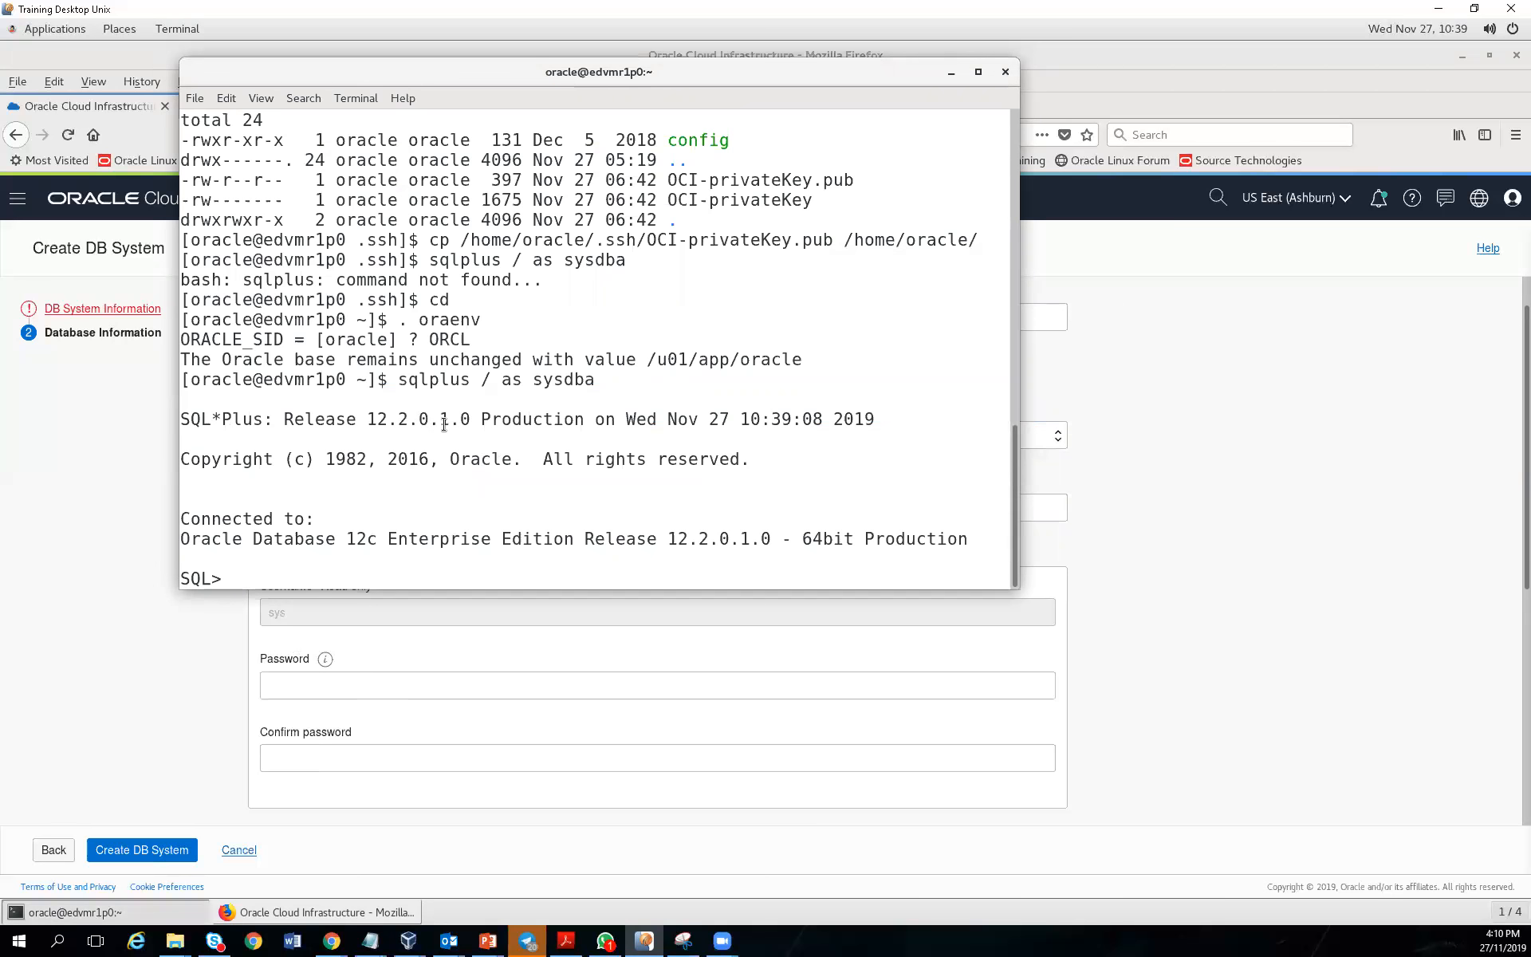
# Switch between the form and the SQL*Plus terminal, ending on the form
pyautogui.click(121, 644)
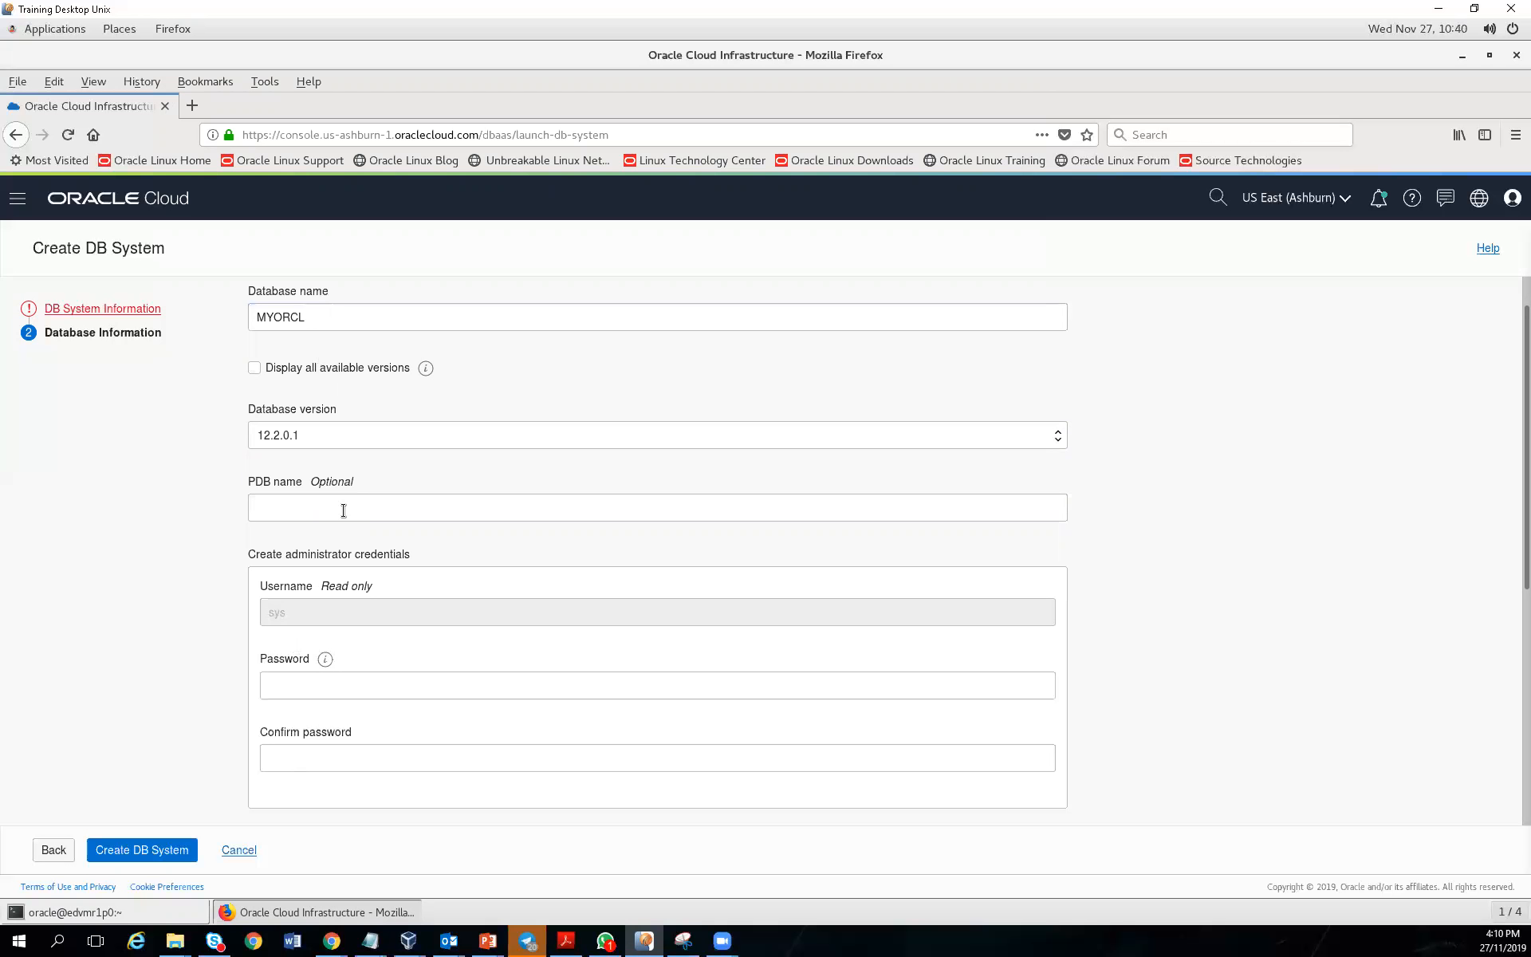
pyautogui.click(94, 920)
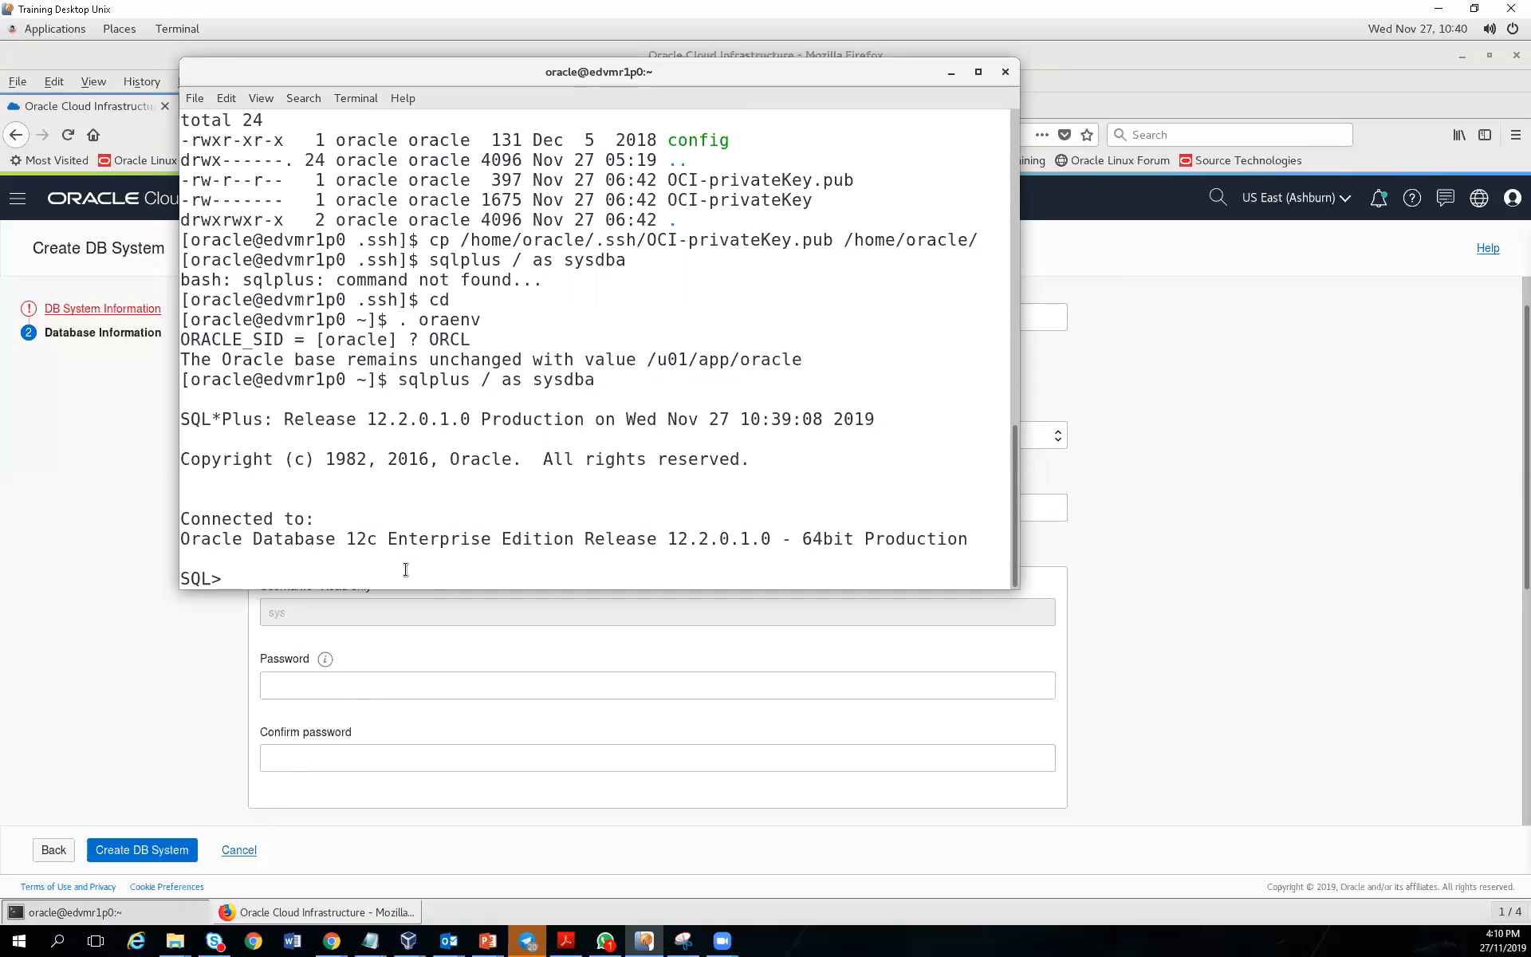
pyautogui.click(189, 667)
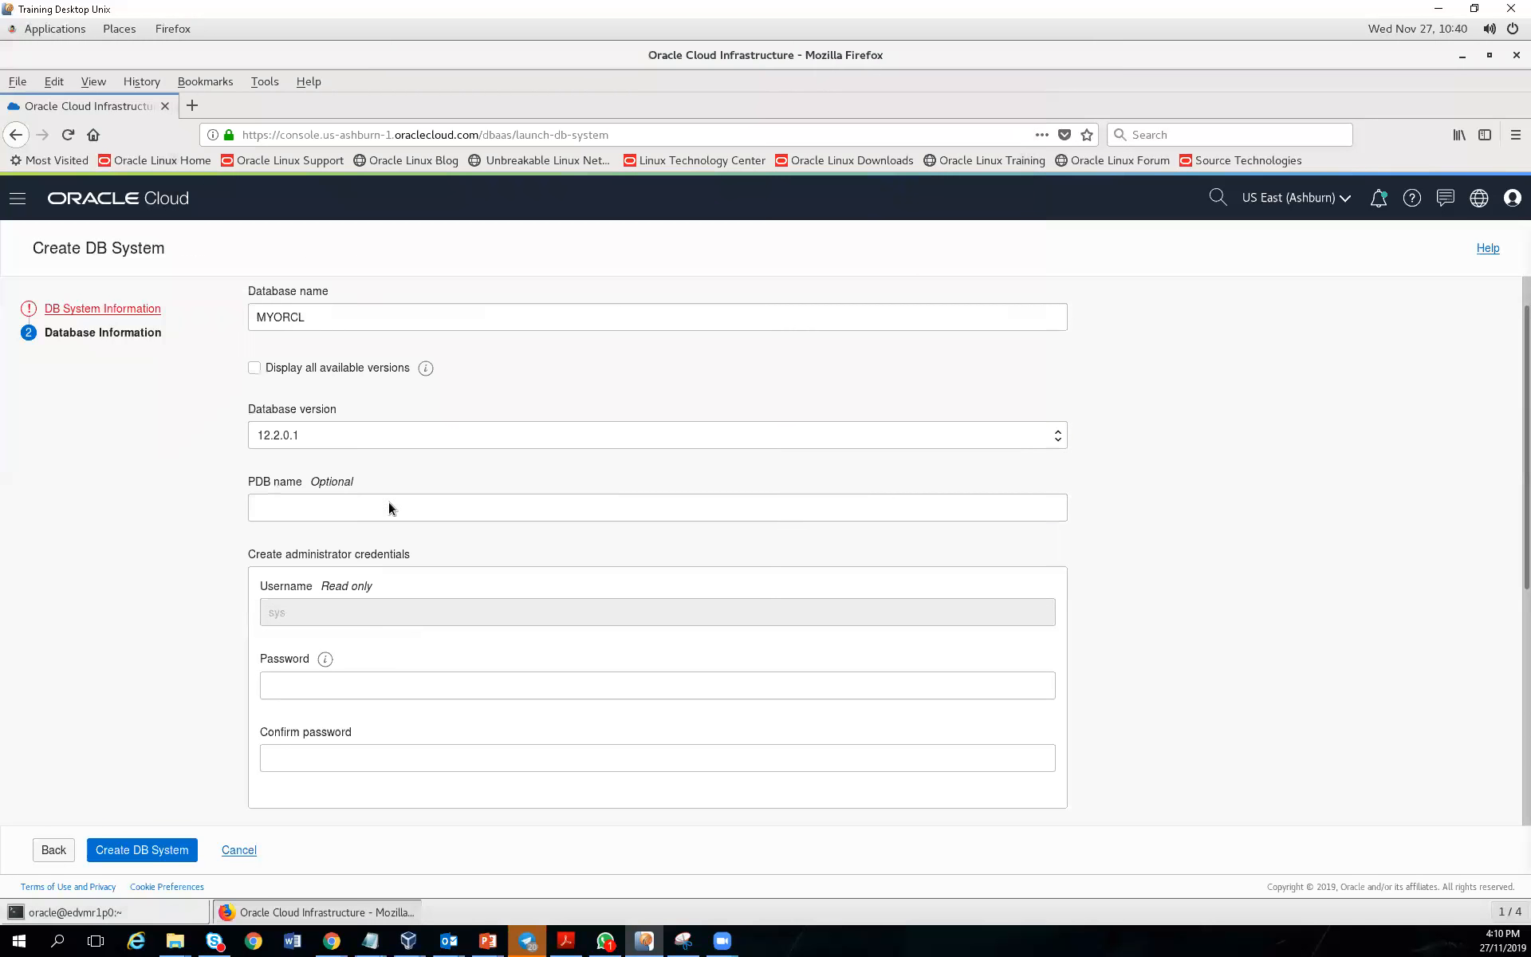
# Enter PDB1 as the PDB name and return to the DB System Information step
pyautogui.click(373, 501)
pyautogui.write('PDB')
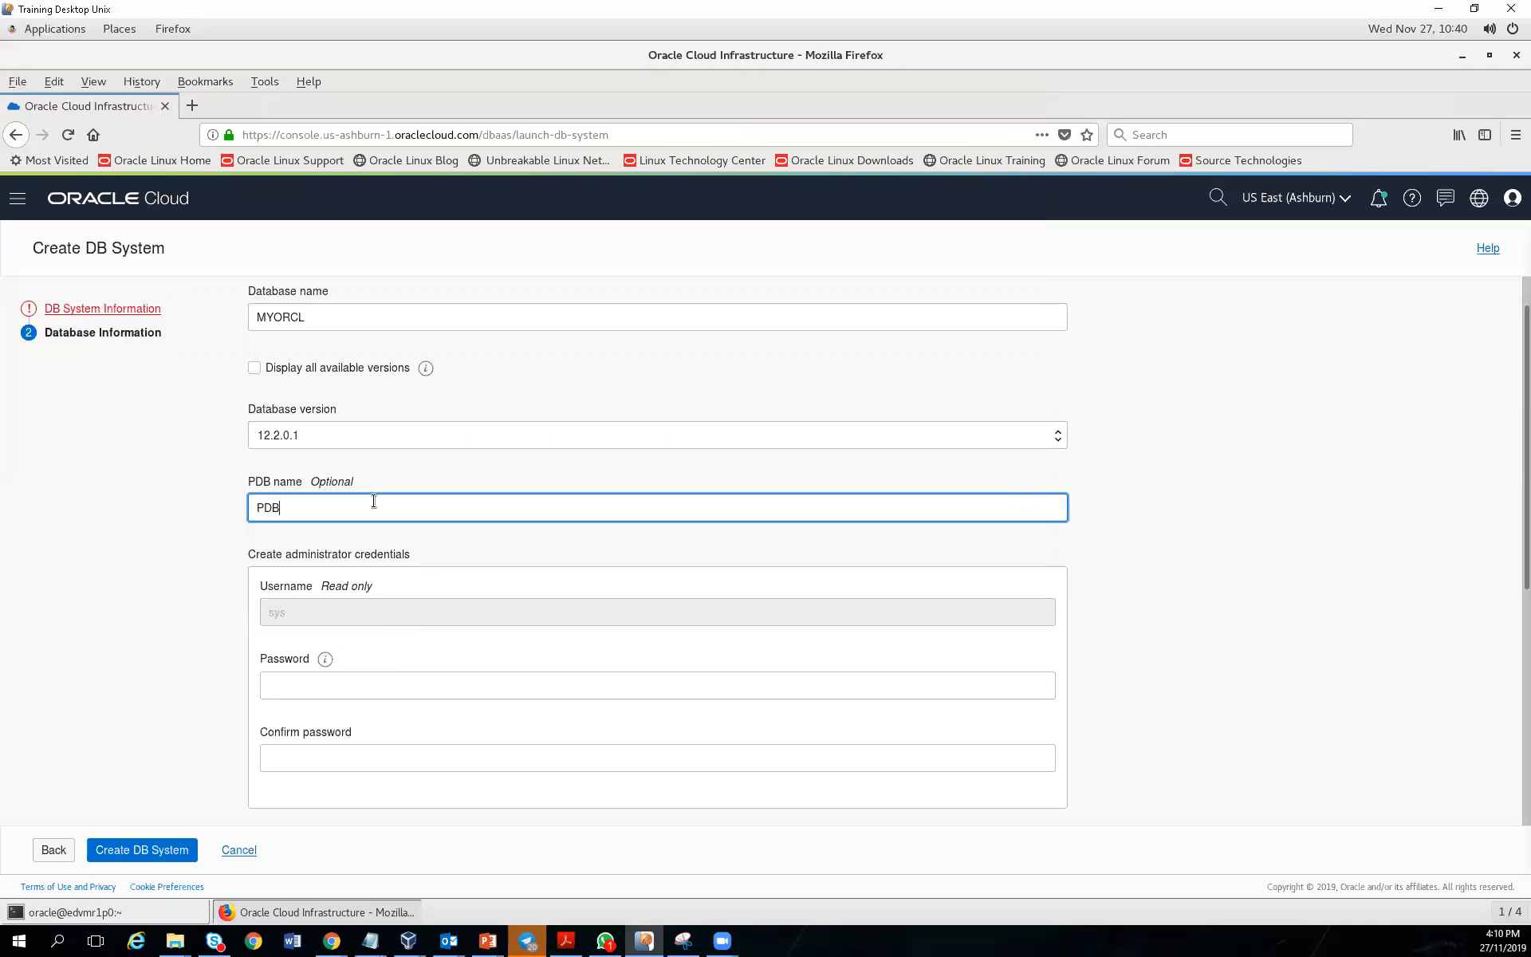
pyautogui.write('1')
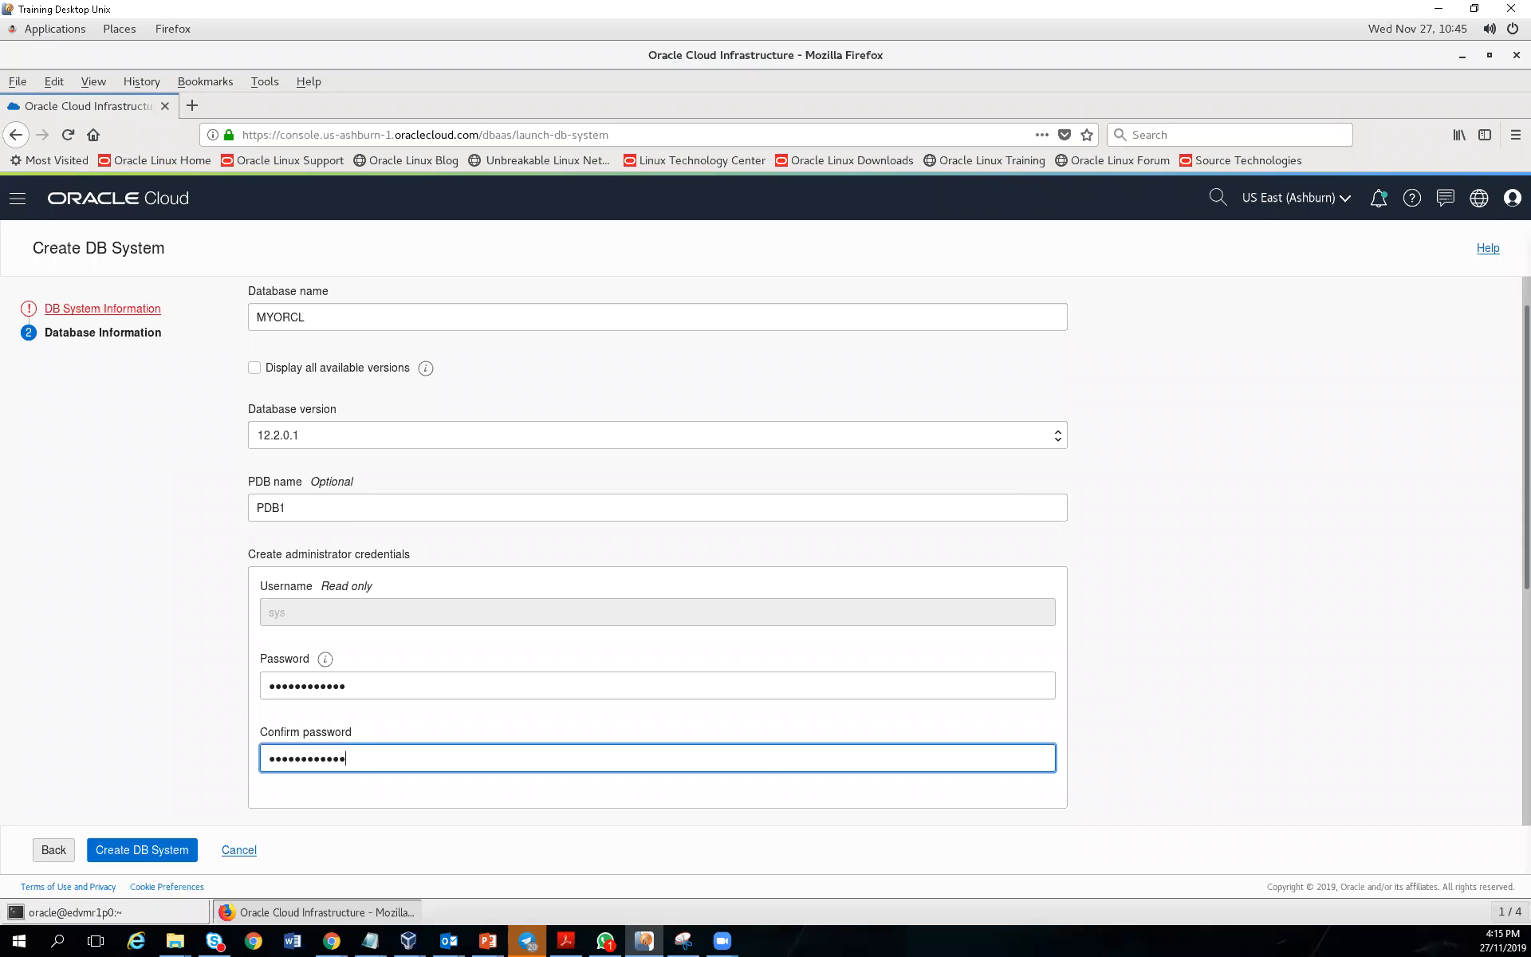
pyautogui.hotkey('alt', 'Tab')
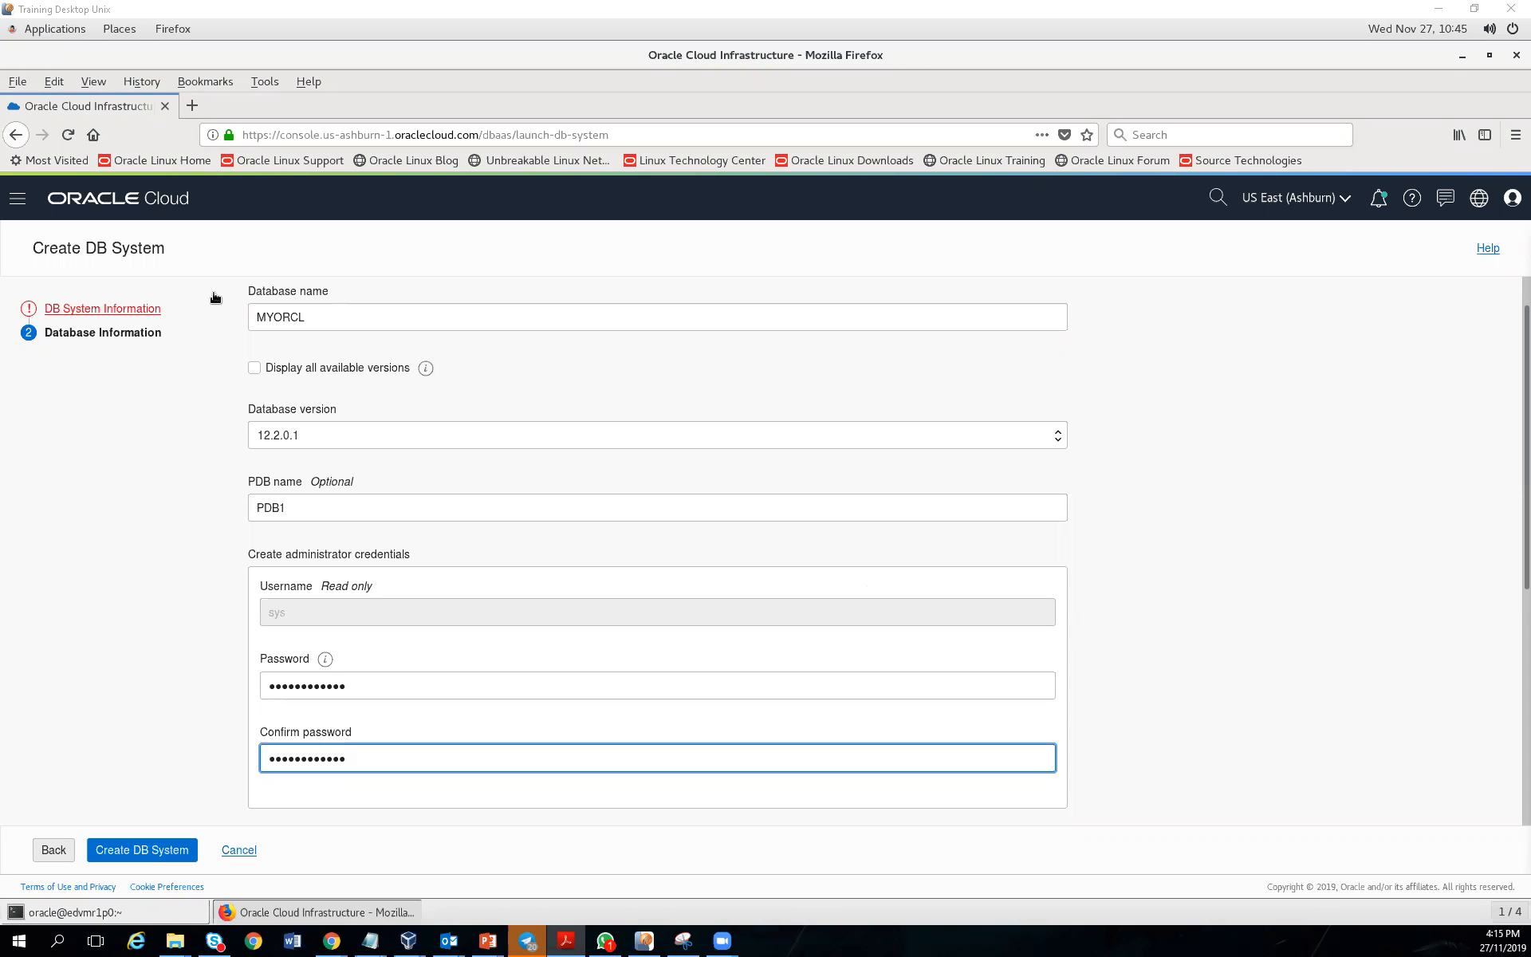
pyautogui.click(93, 313)
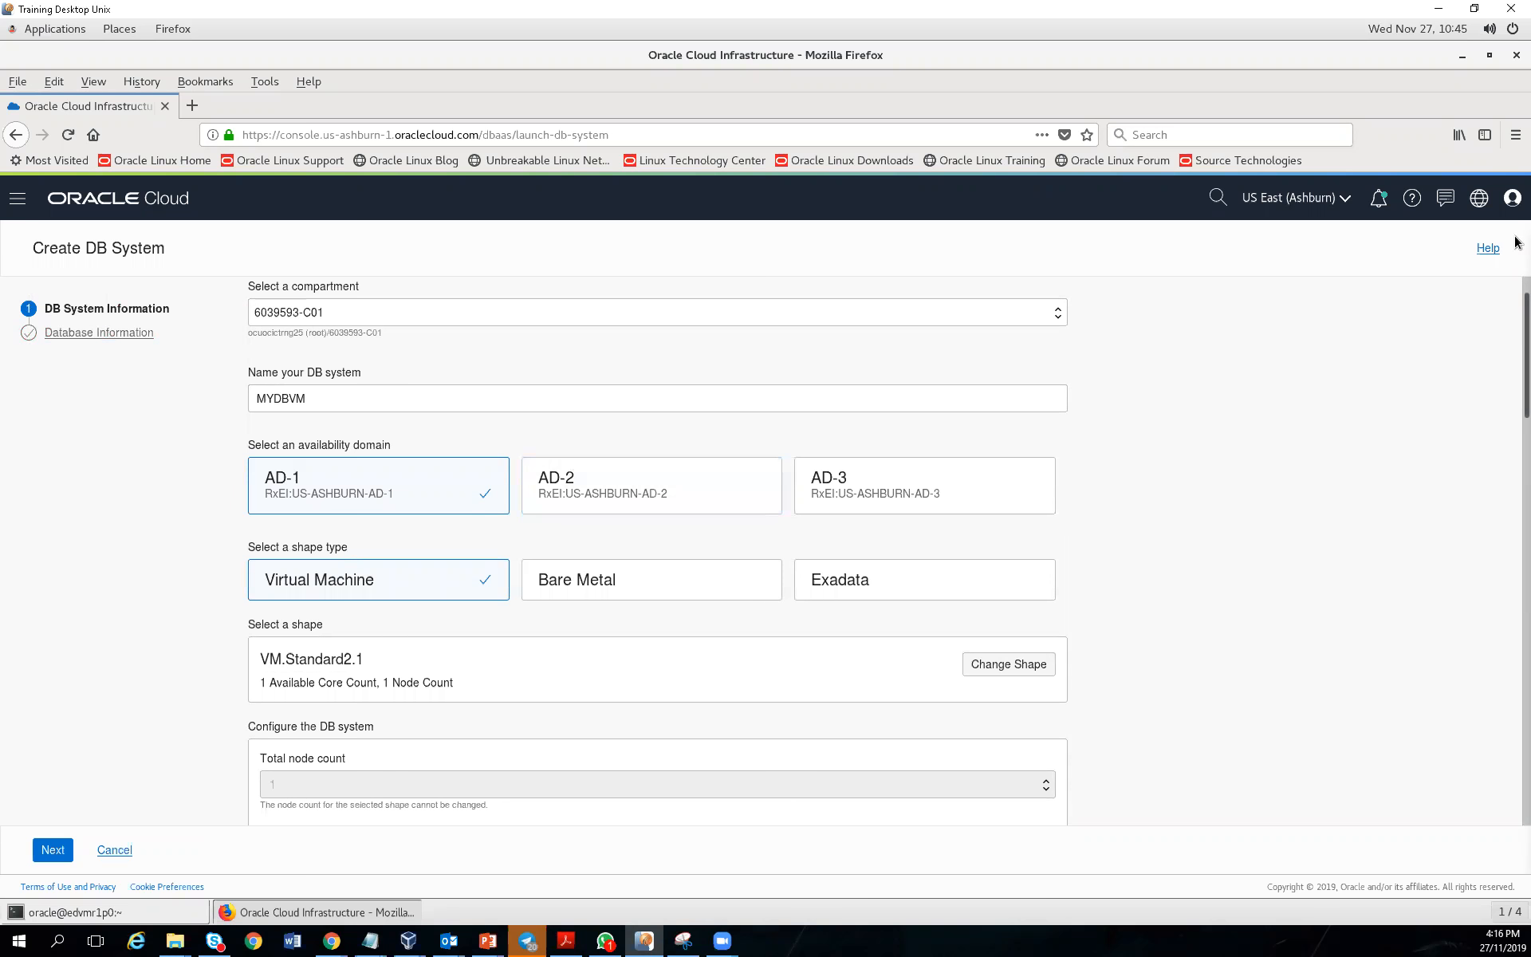
pyautogui.scroll(2, 1517, 271)
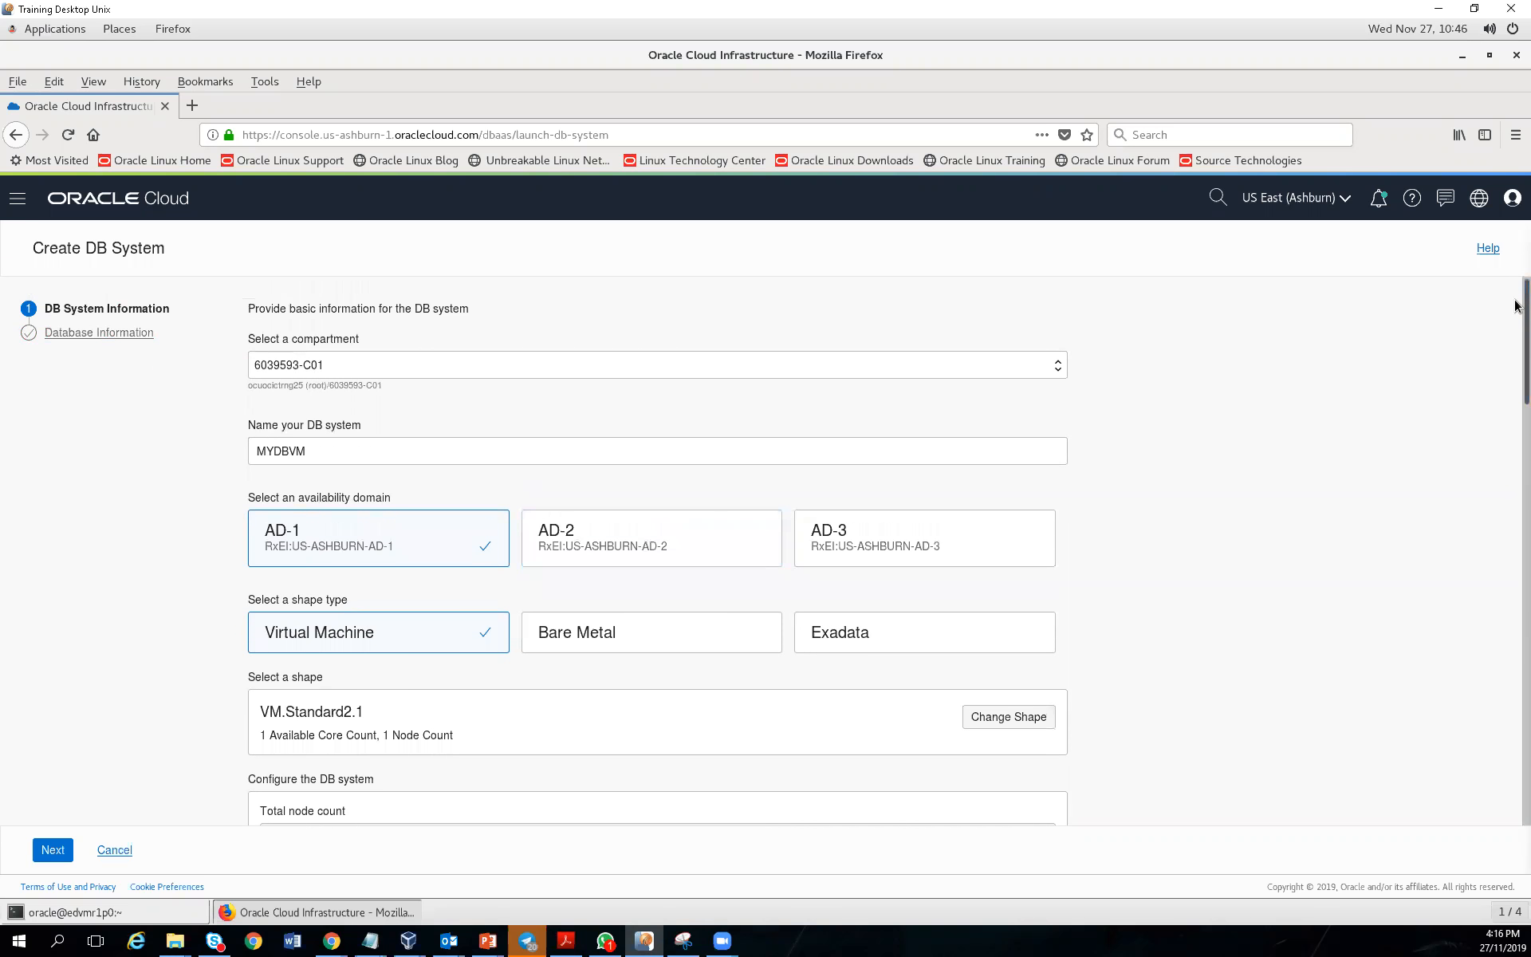
pyautogui.scroll(-5, 1516, 395)
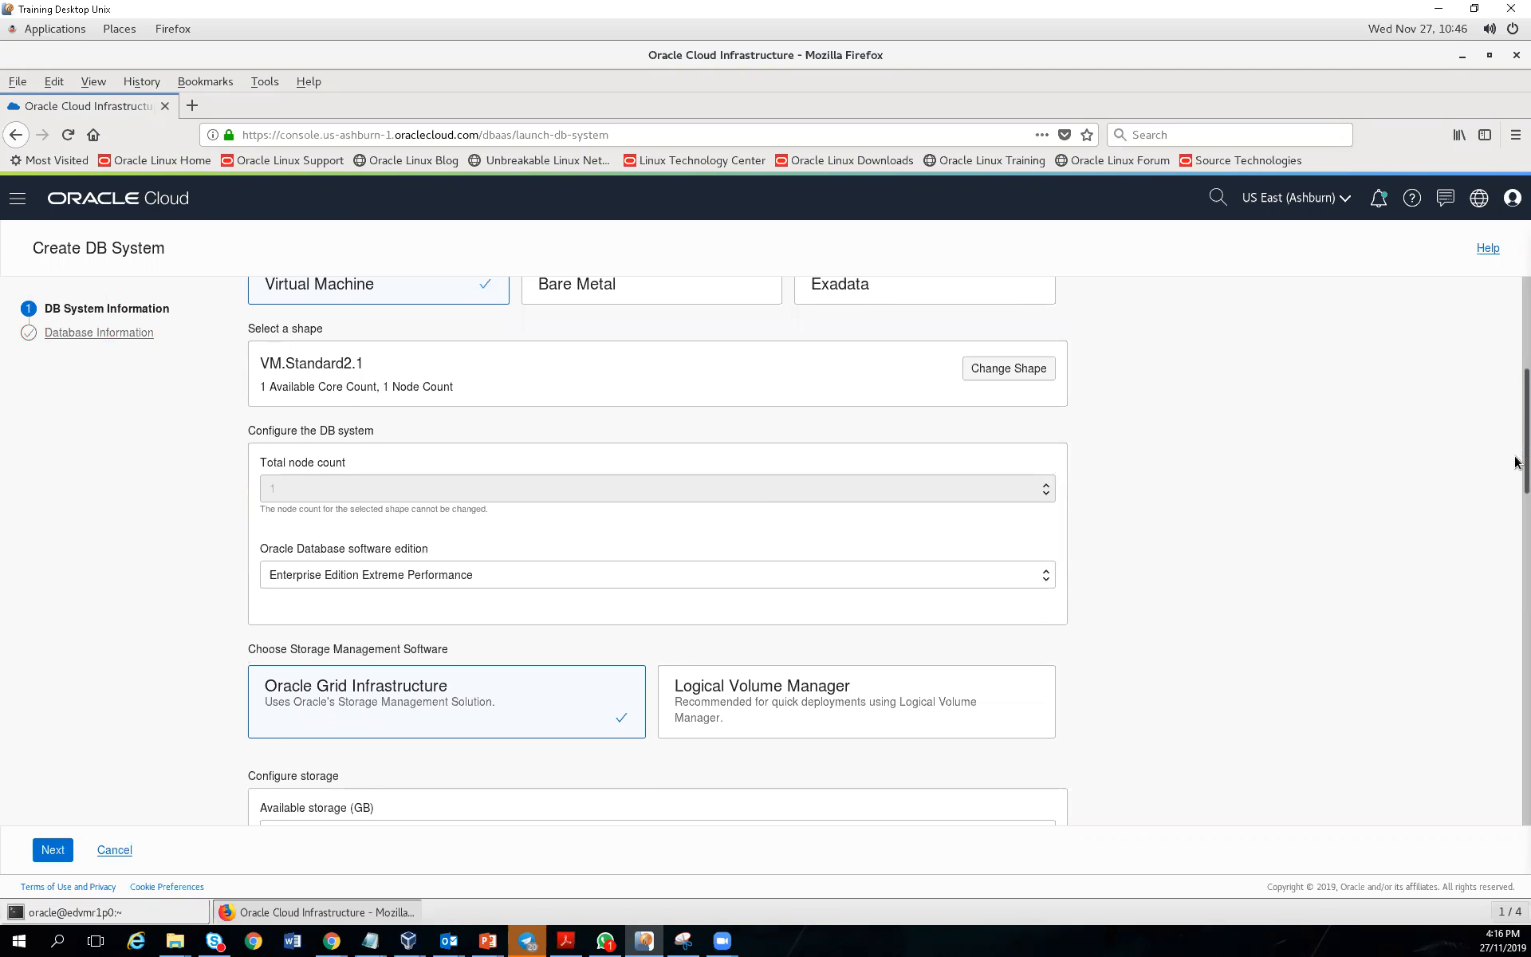
pyautogui.scroll(-5, 1517, 486)
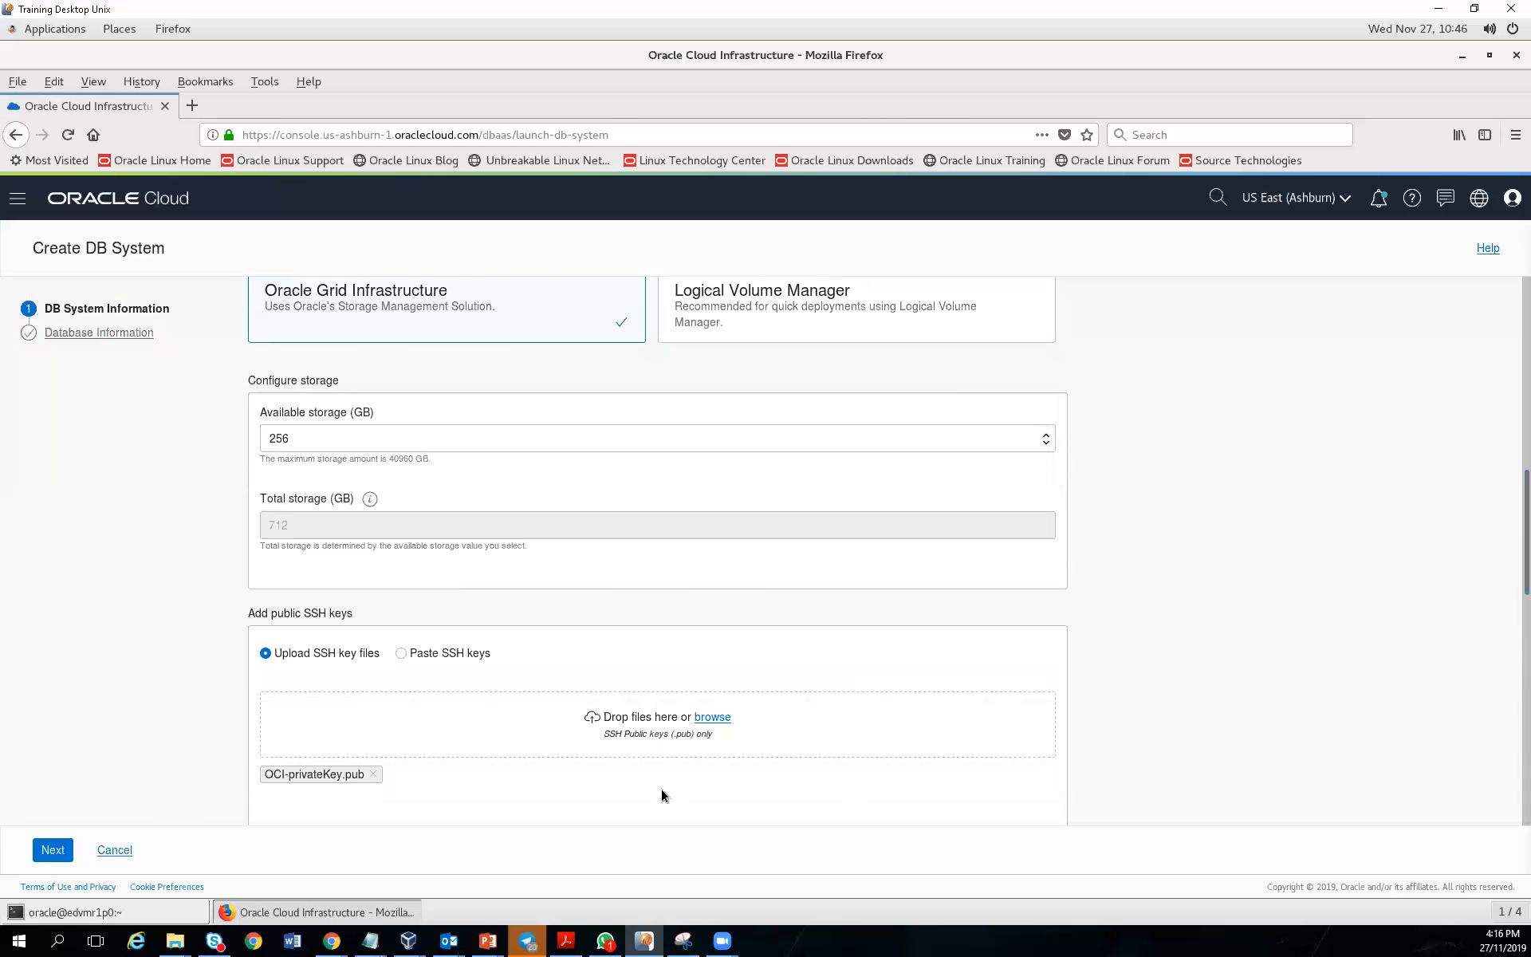
pyautogui.click(55, 852)
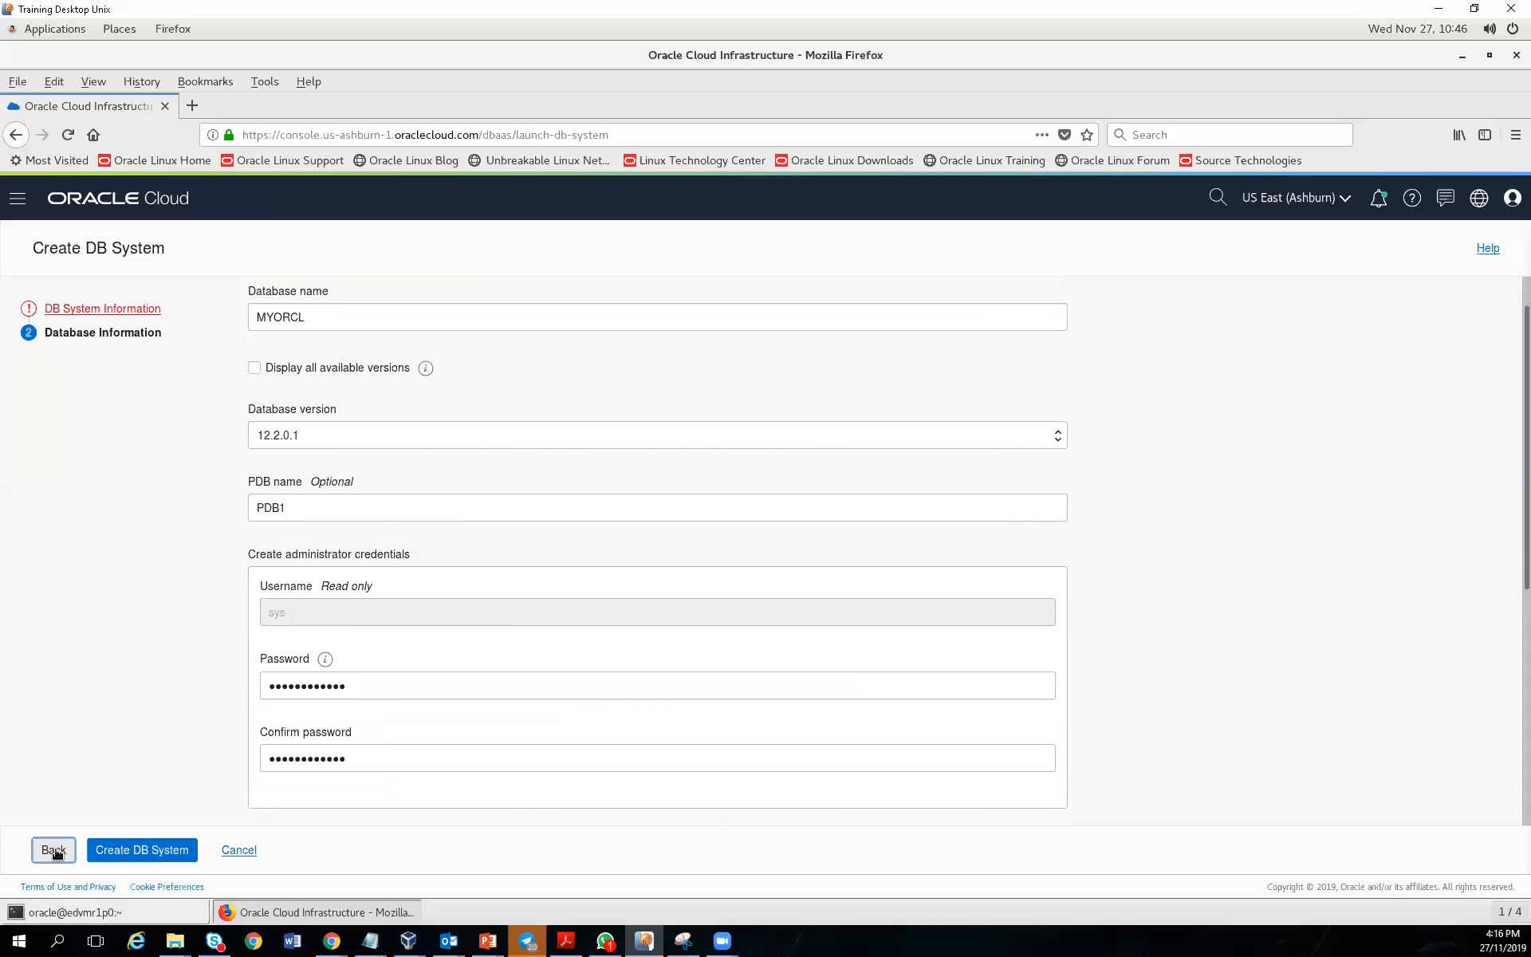